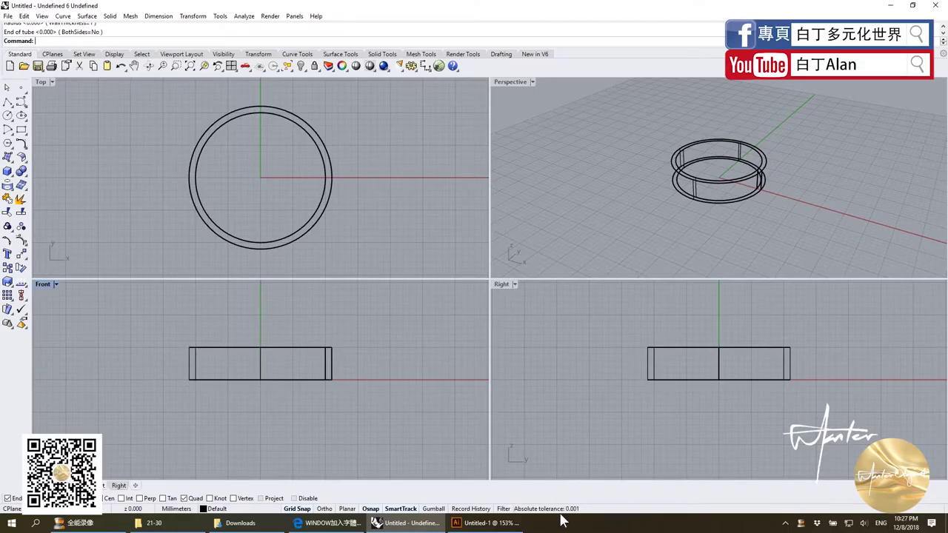
Step: Zoom out the Front view, then start a new text object and focus its Height value
left_click(741, 209)
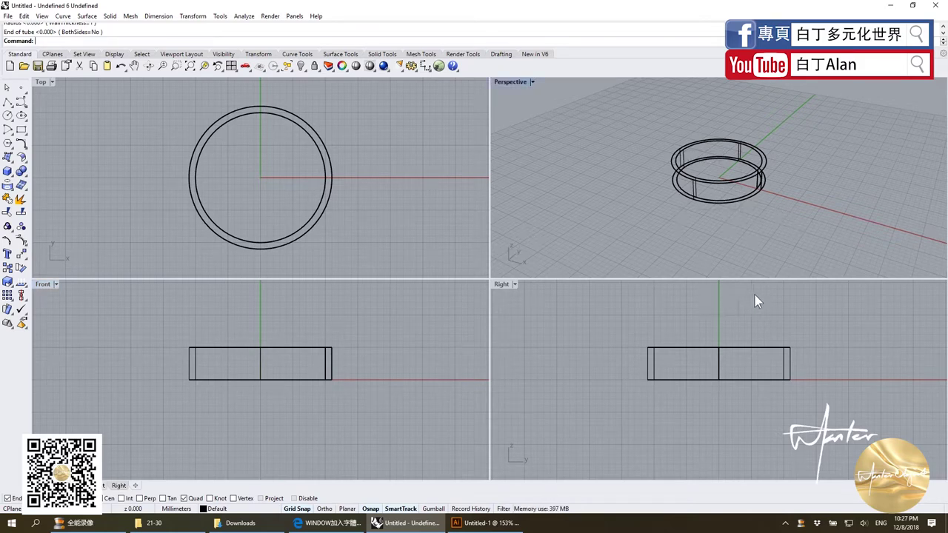
scroll(309, 321, "down", 1)
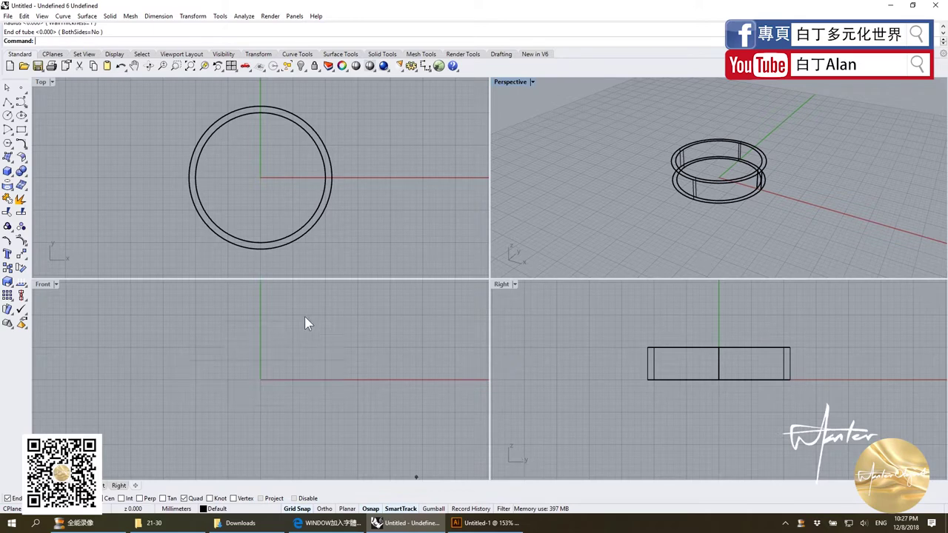
right_click_drag(204, 253, 286, 256)
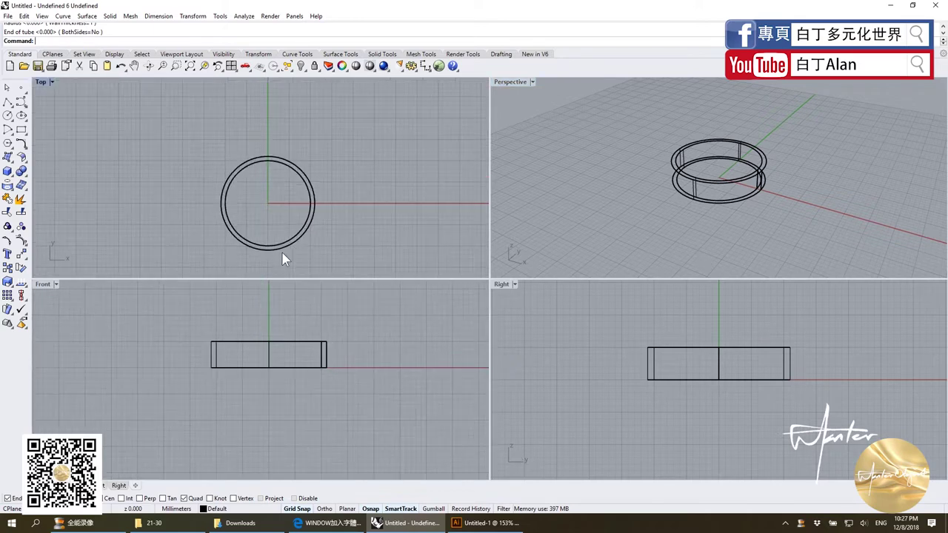
left_click(9, 254)
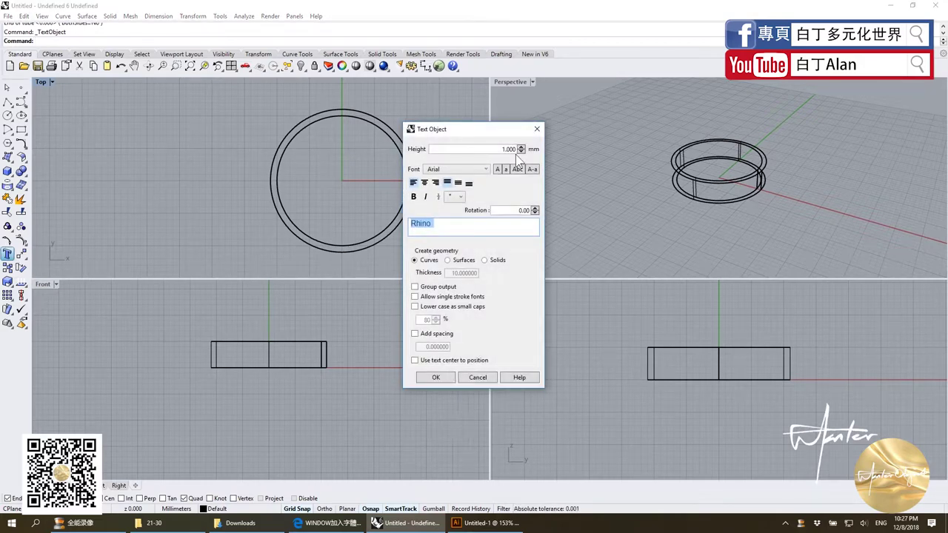
left_click(499, 149)
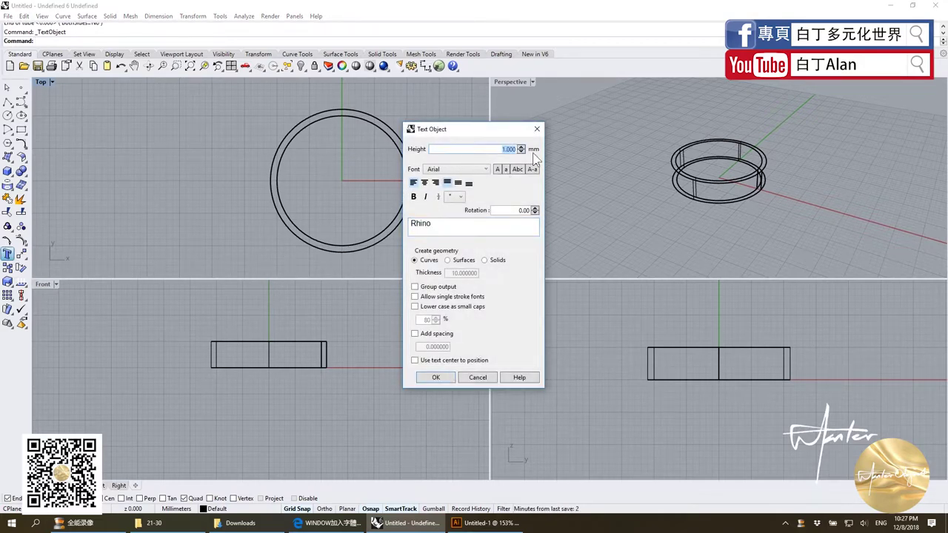
Step: Scroll through the available fonts, then switch to the web search about adding Windows fonts
left_click(469, 169)
scroll(469, 217, "down", 5)
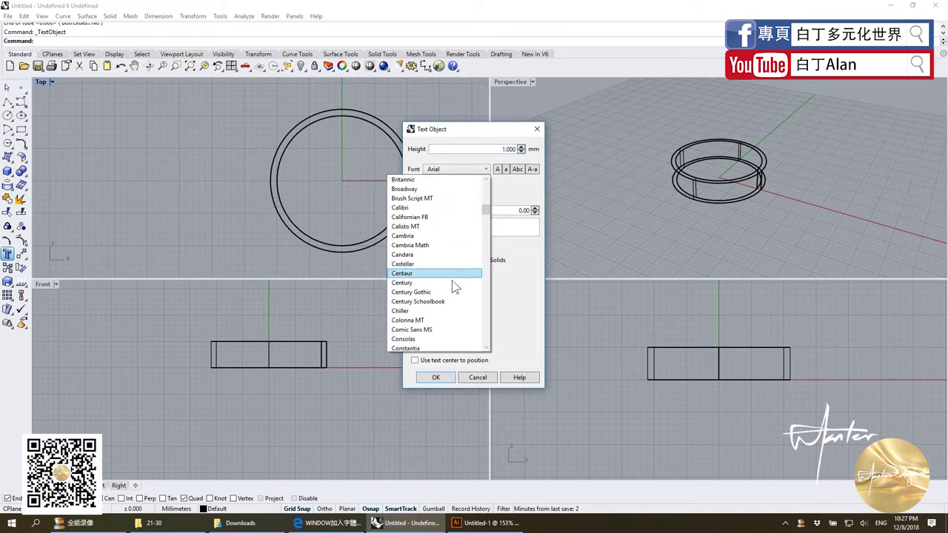
scroll(468, 225, "down", 10)
mouse_move(484, 231)
left_mouse_down()
mouse_move(496, 182)
mouse_move(491, 255)
mouse_move(474, 206)
left_mouse_up()
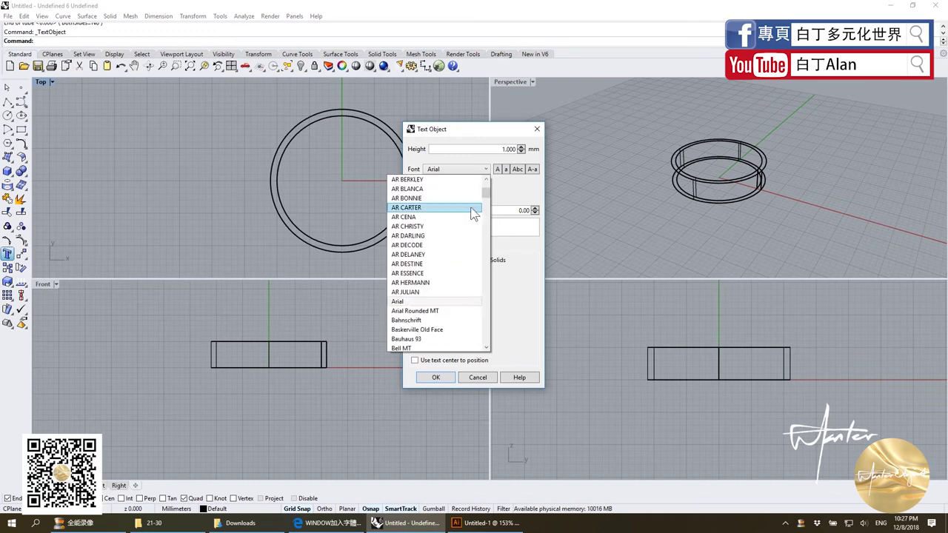
left_click(325, 522)
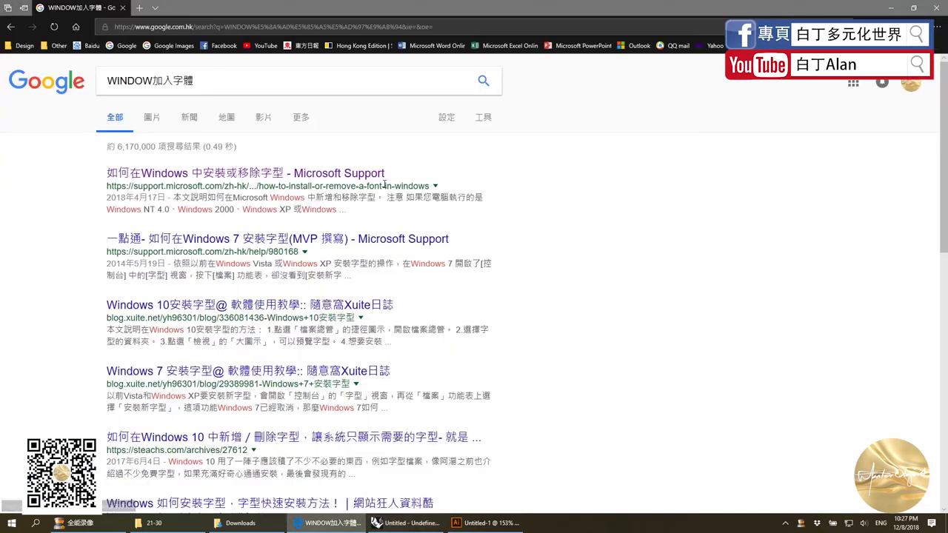
Step: Open Microsoft's support guide on adding Windows fonts and read its installation steps
left_click(252, 176)
scroll(341, 282, "down", 2)
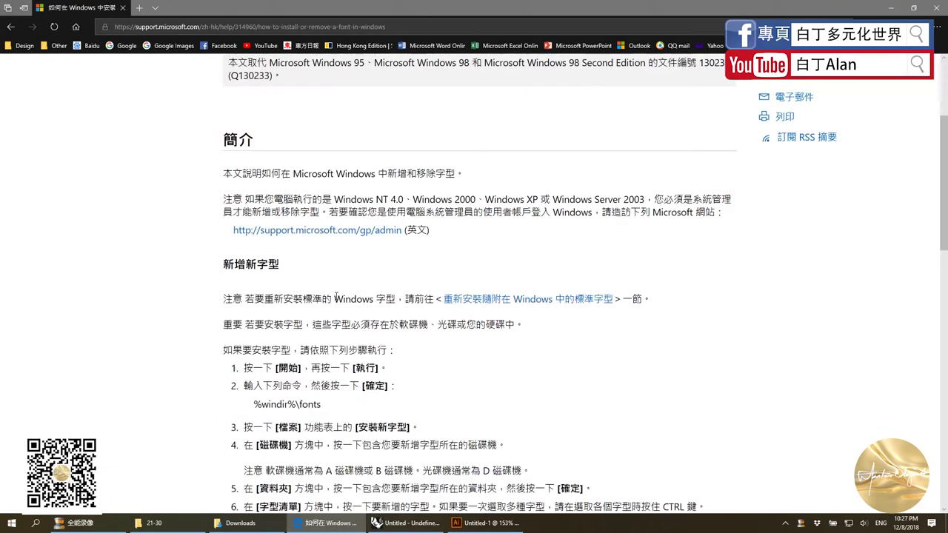
scroll(326, 274, "down", 3)
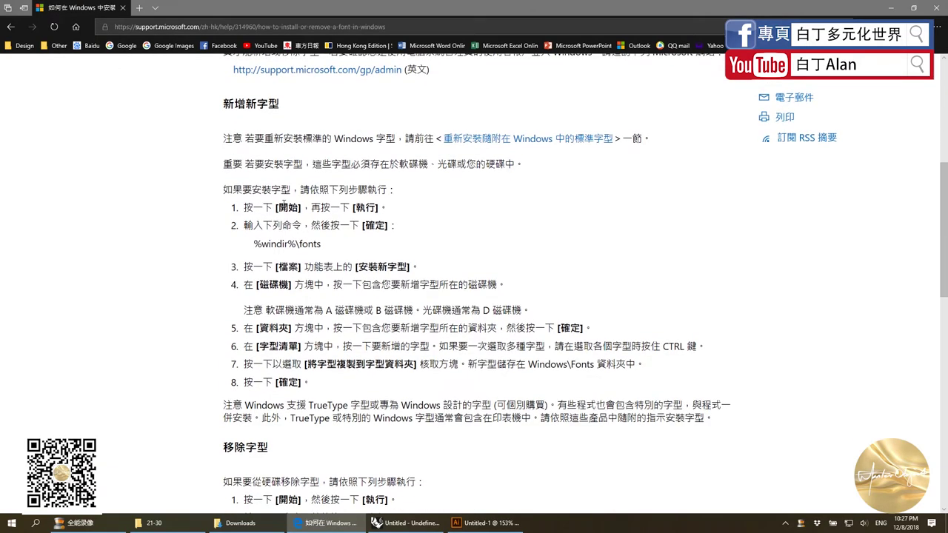
left_click_drag(283, 203, 455, 319)
left_click(412, 262)
scroll(405, 245, "down", 3)
scroll(406, 245, "down", 1)
scroll(356, 185, "up", 4)
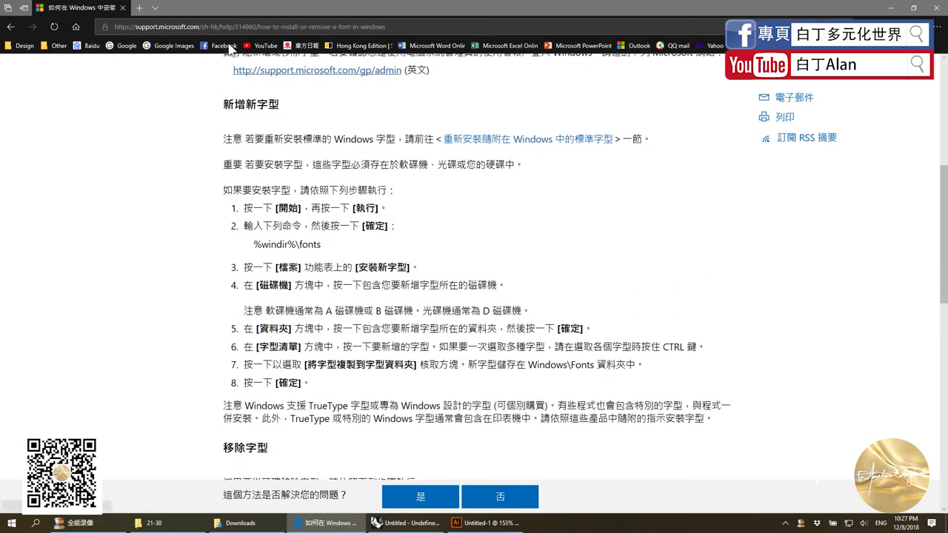
Step: Back in Rhino's Text Object dialog, replace the text 'Rhino' with 'Alan'
left_click(406, 523)
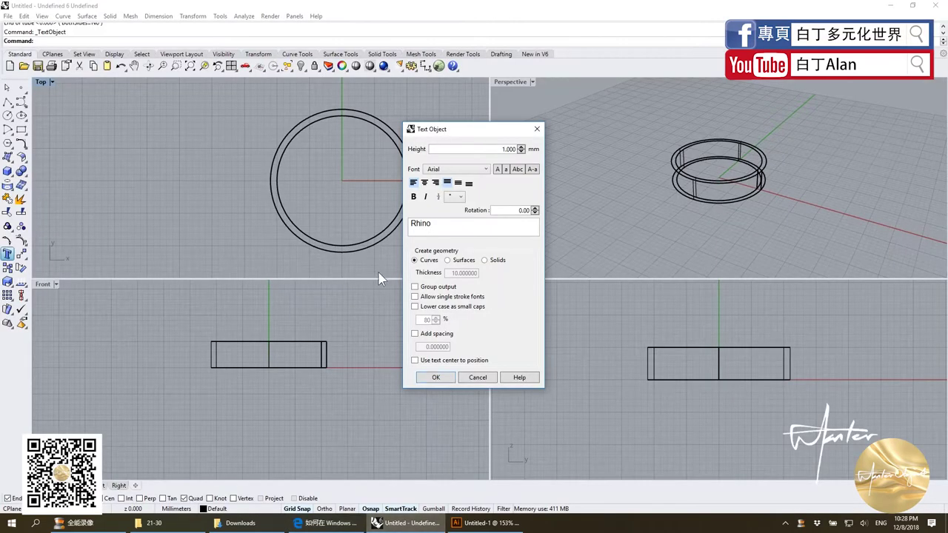
left_click(473, 169)
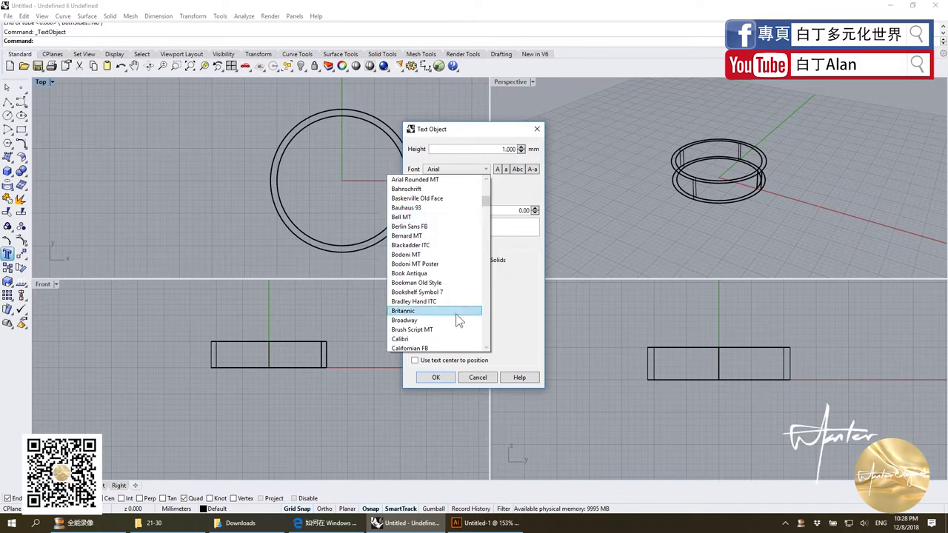
left_click(513, 252)
left_click_drag(461, 222, 309, 228)
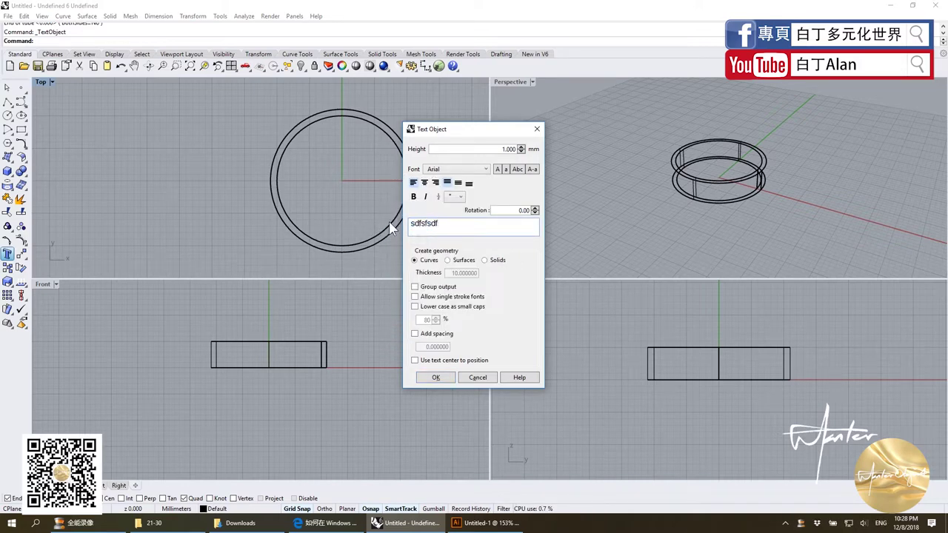
type("df")
type("杯地地杯地地")
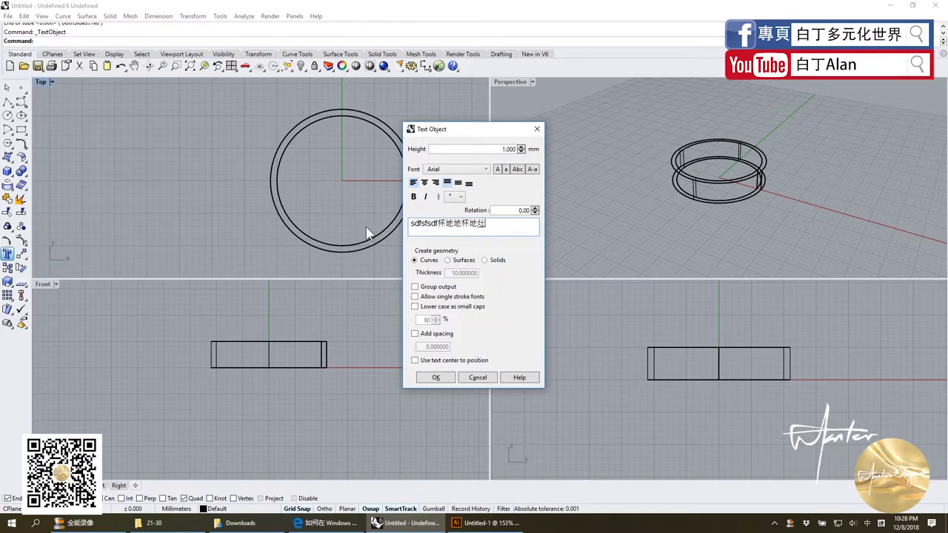
left_click_drag(411, 223, 471, 223)
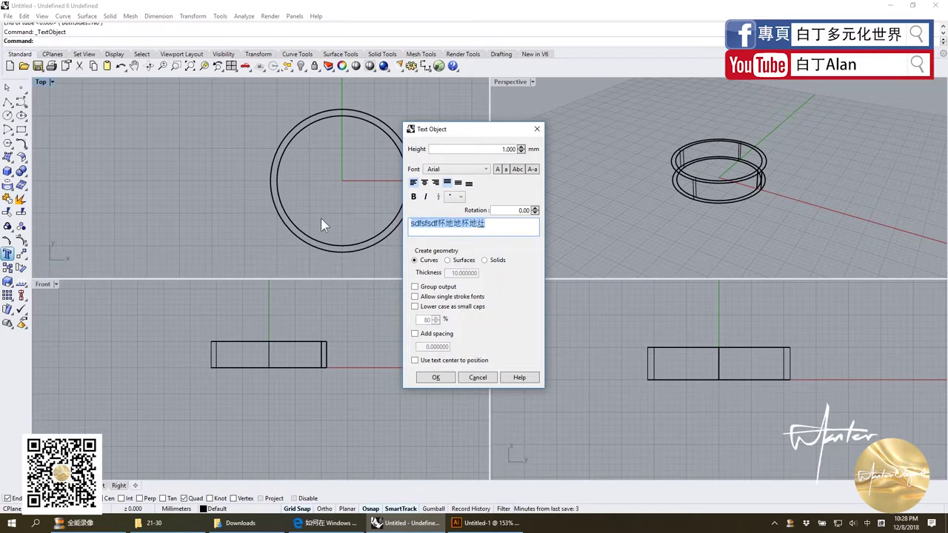
type("dfsfd")
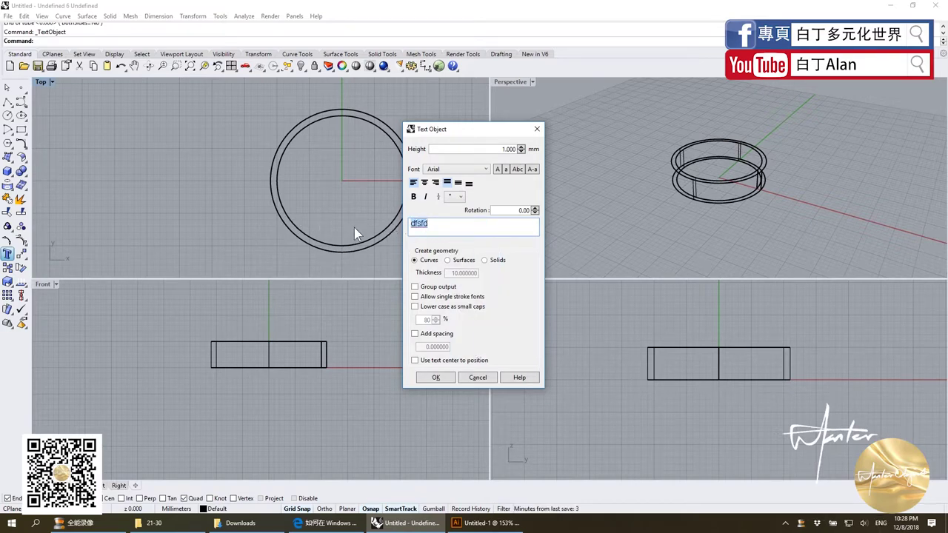
type("A")
type("lan")
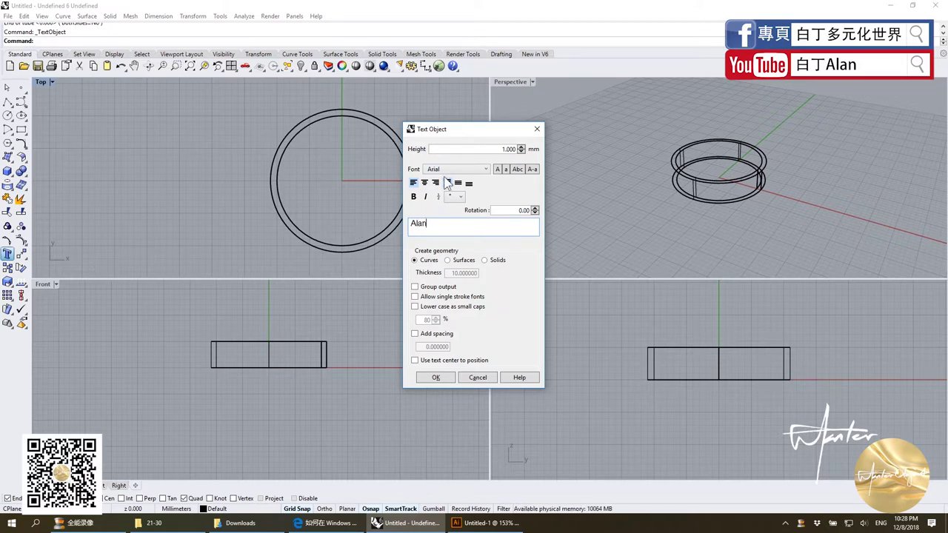
Step: Choose Times New Roman as the font and confirm the text settings
left_click(452, 170)
left_click_drag(486, 209, 485, 331)
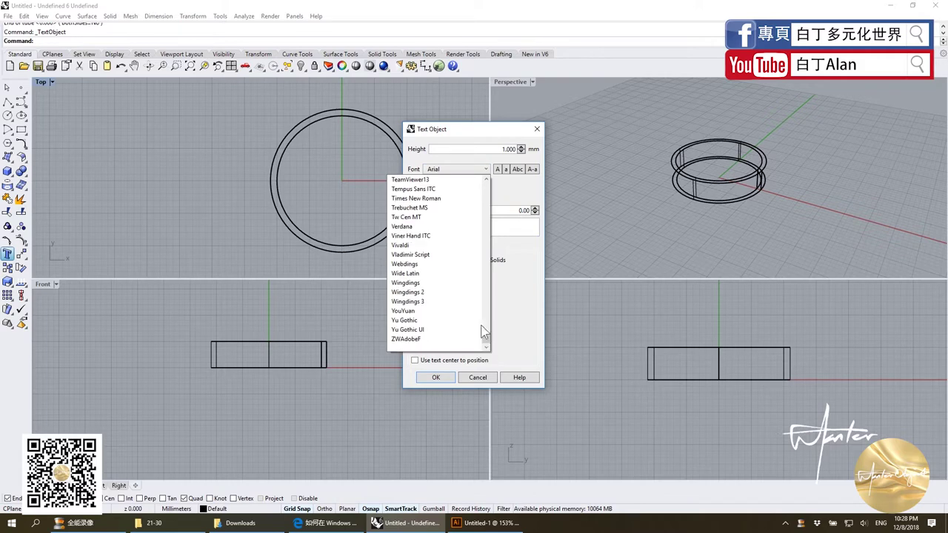
scroll(444, 311, "up", 3)
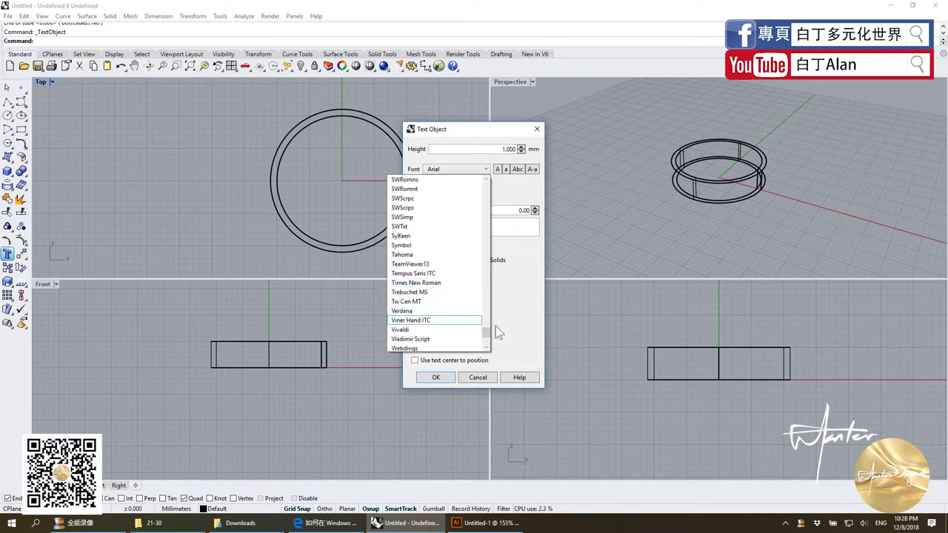
mouse_move(486, 331)
left_mouse_down()
mouse_move(486, 290)
mouse_move(485, 336)
left_mouse_up()
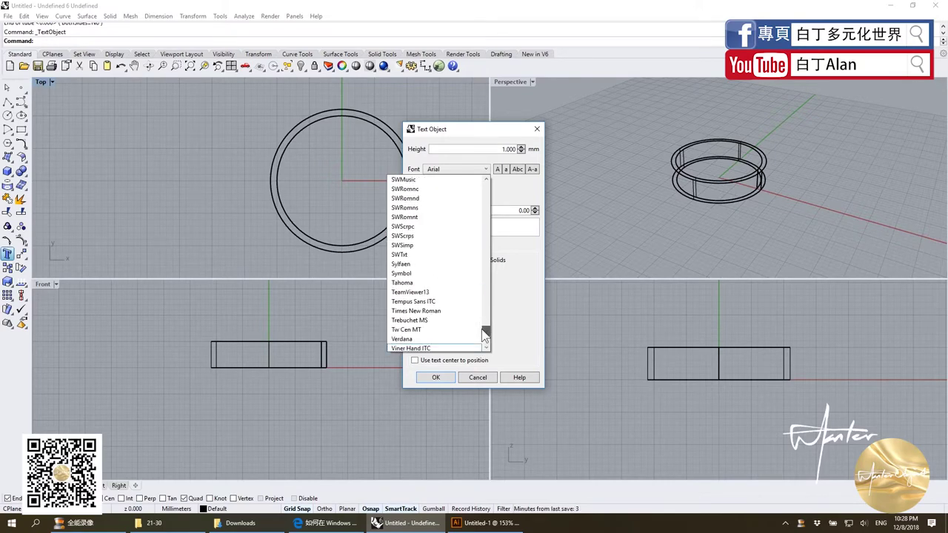
left_click(460, 311)
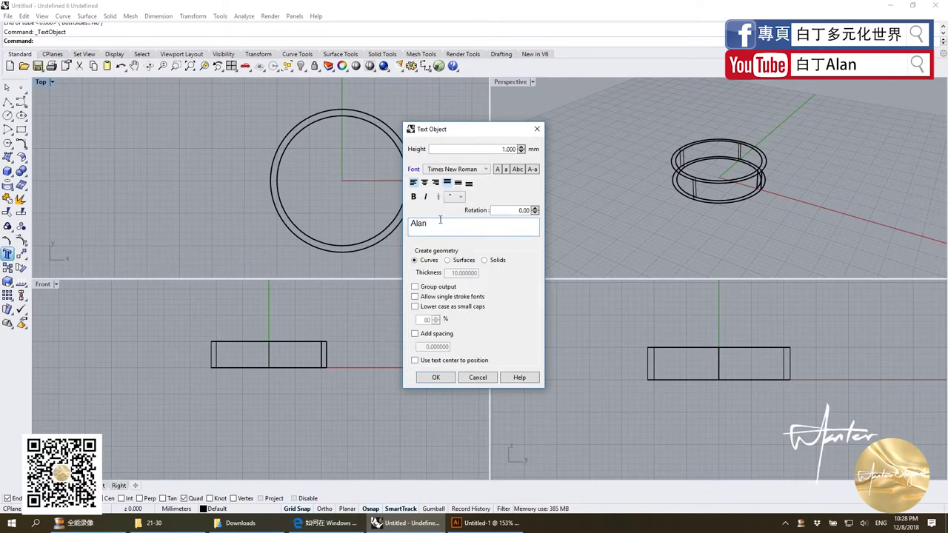
left_click(453, 173)
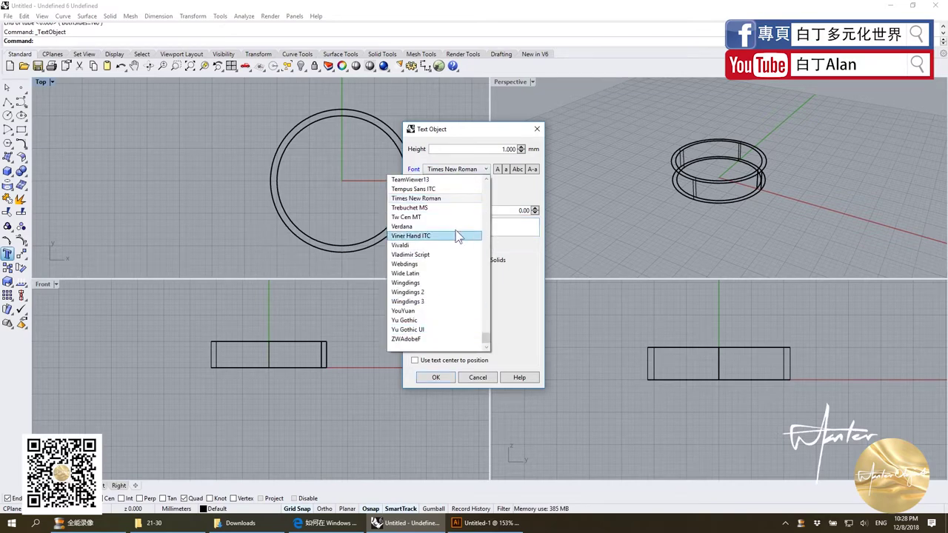
left_click_drag(486, 334, 486, 181)
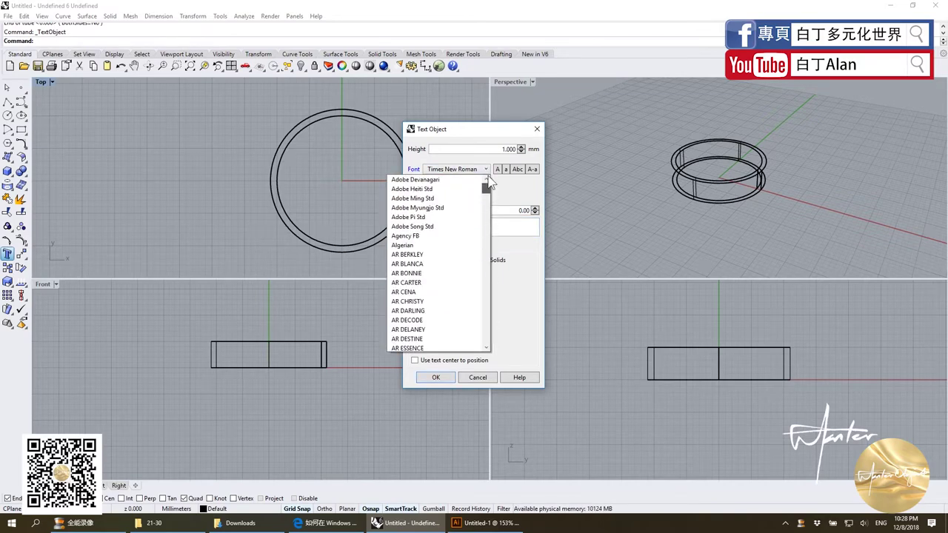
scroll(444, 252, "down", 6)
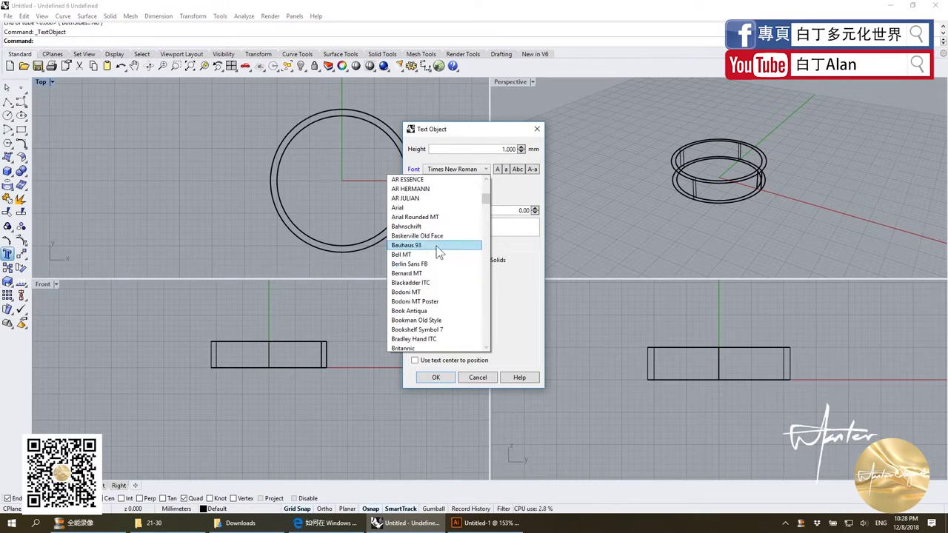
left_click(480, 170)
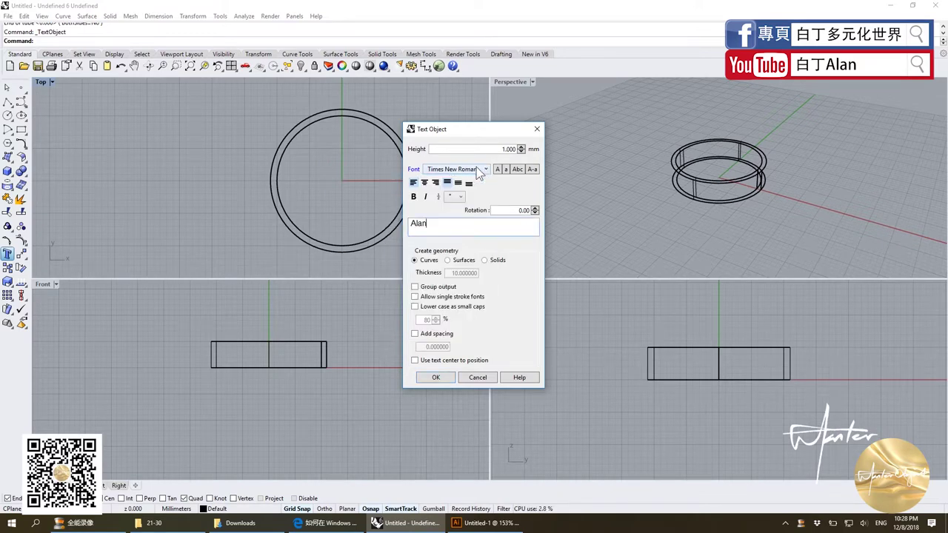
left_click(436, 377)
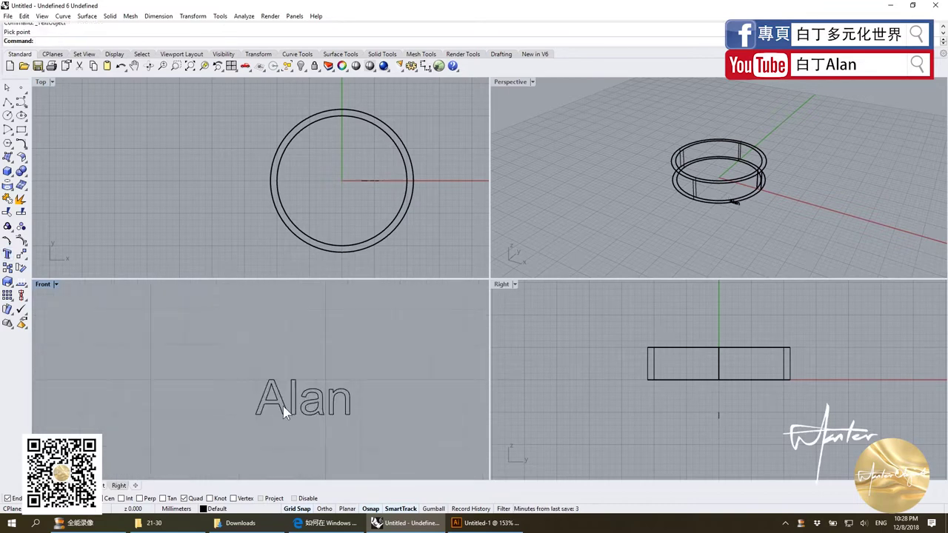
Step: Place the Alan text in the Front view and scale it up
scroll(251, 392, "down", 3)
left_click(230, 388)
scroll(280, 335, "down", 2)
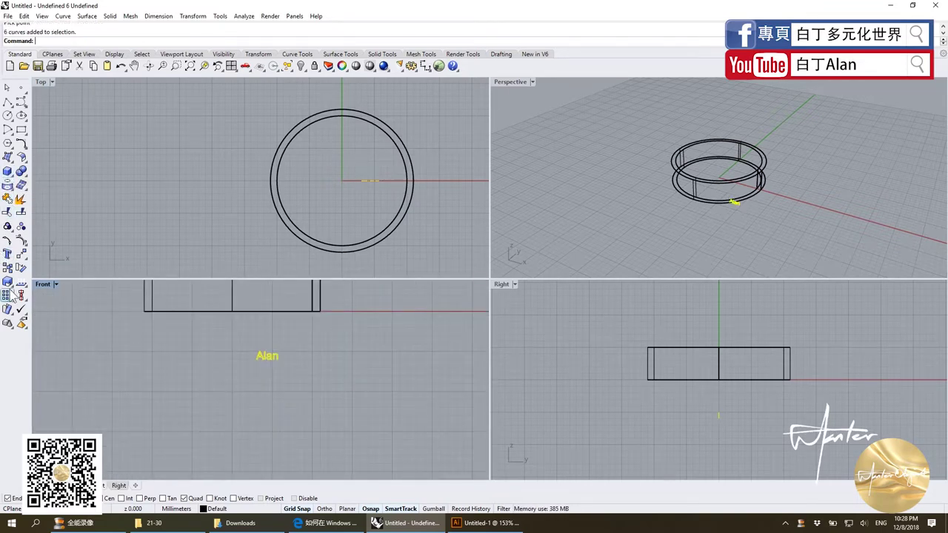
left_click(6, 282)
left_click(256, 359)
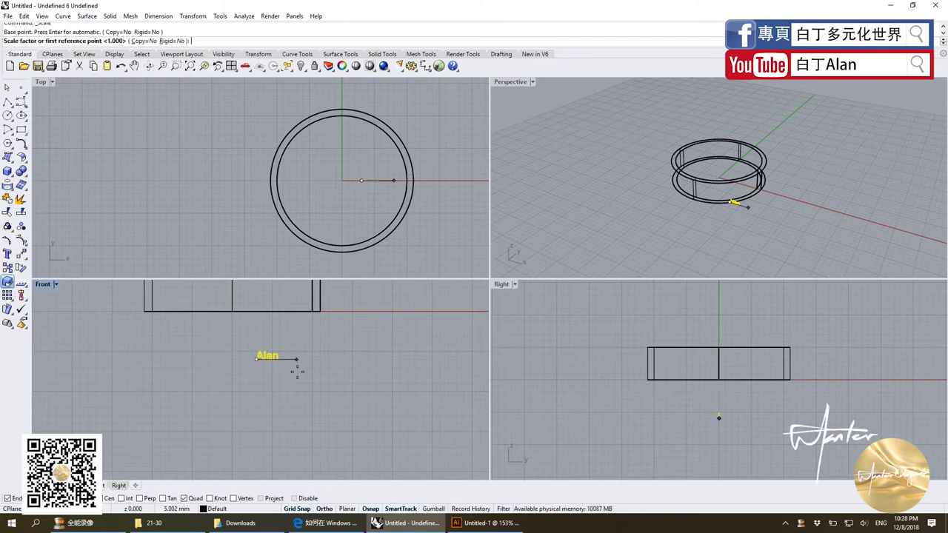
left_click(296, 359)
left_click(377, 369)
Step: Extrude the selected Alan outlines into closed solid letters with Solid=Yes
scroll(387, 355, "down", 2)
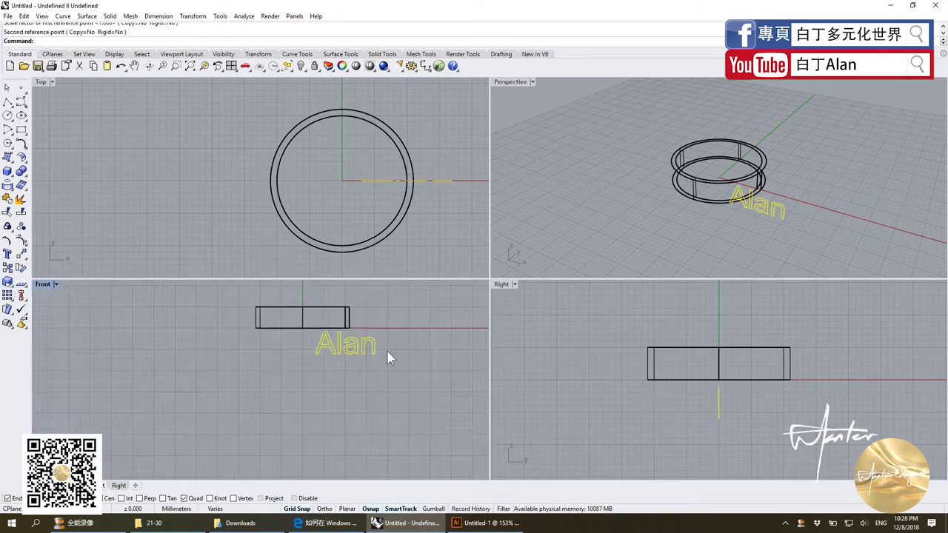
scroll(379, 363, "up", 1)
left_click(382, 360)
left_click(205, 316)
left_click(408, 370)
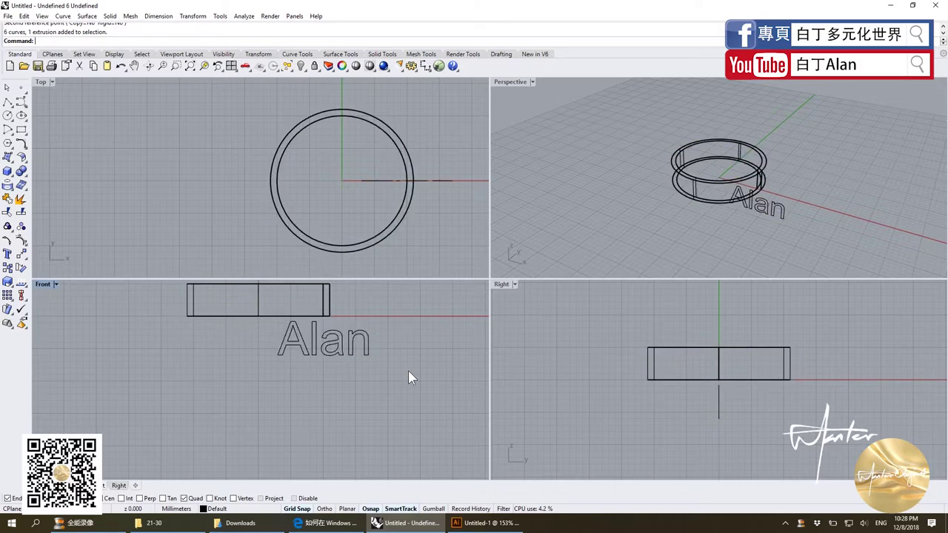
left_click_drag(408, 370, 205, 337)
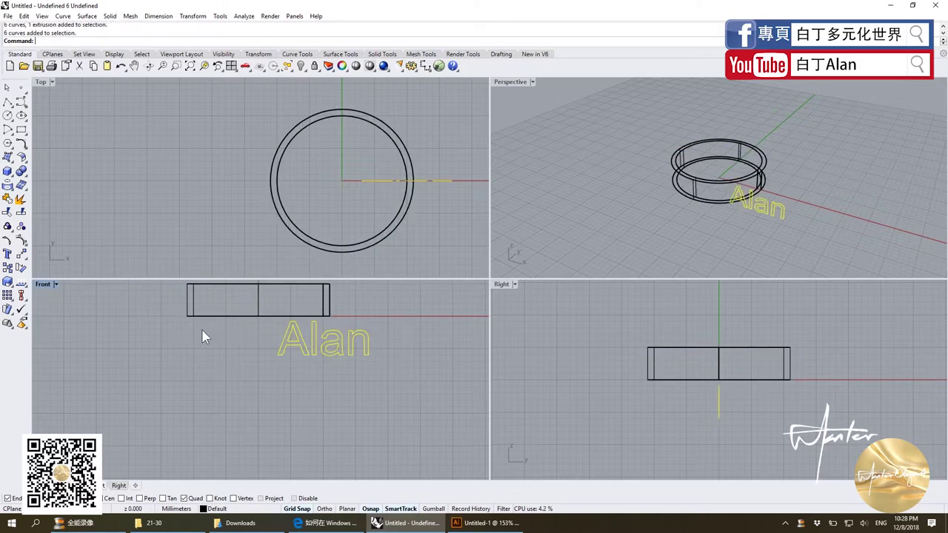
left_click(11, 174)
left_click(48, 205)
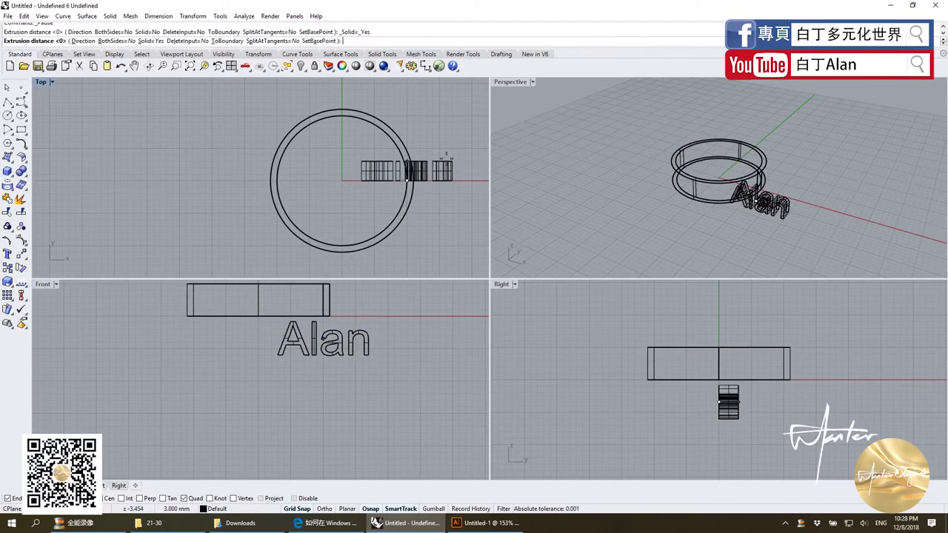
left_click(704, 239)
Step: Show the Perspective view shaded and maximized, orbiting to inspect the letters
left_click(531, 83)
left_click(508, 97)
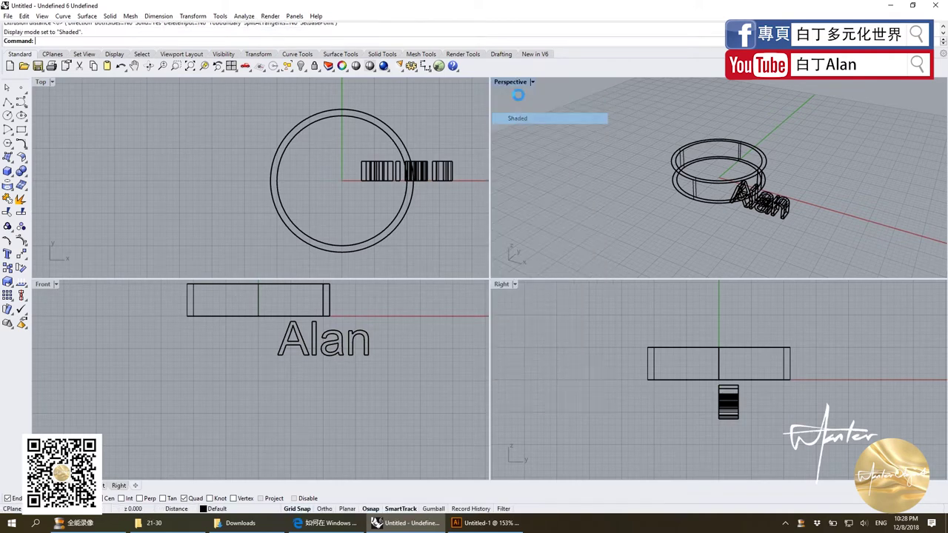
double_click(510, 82)
right_click_drag(513, 191, 601, 285)
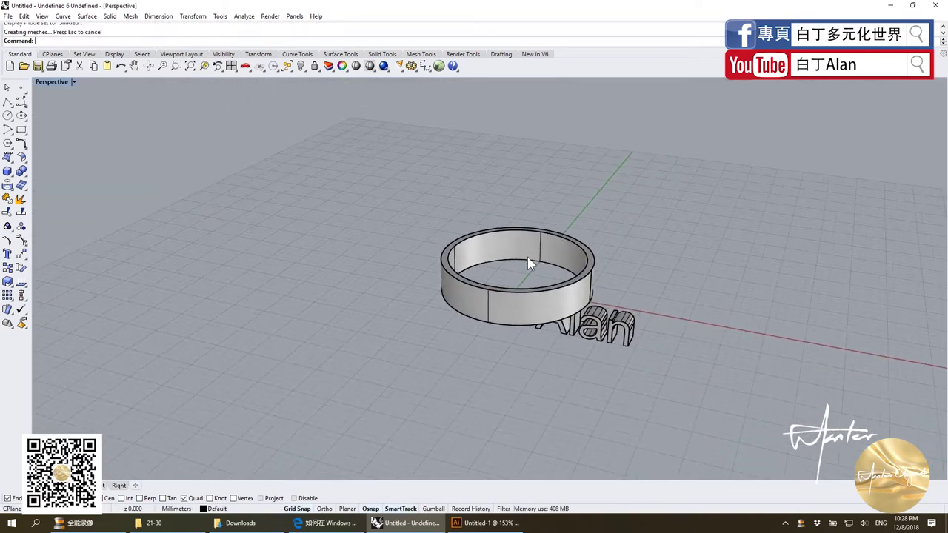
left_click_drag(602, 285, 659, 377)
key("ctrl+z")
left_click(628, 348)
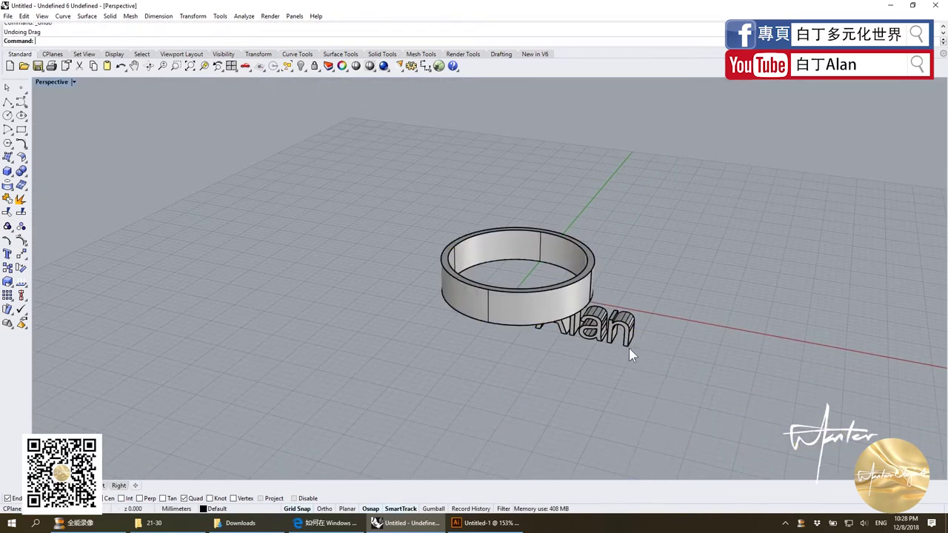
left_click_drag(528, 331, 343, 387)
key("Escape")
Step: Draw a rectangular box beside the ring
left_click(8, 171)
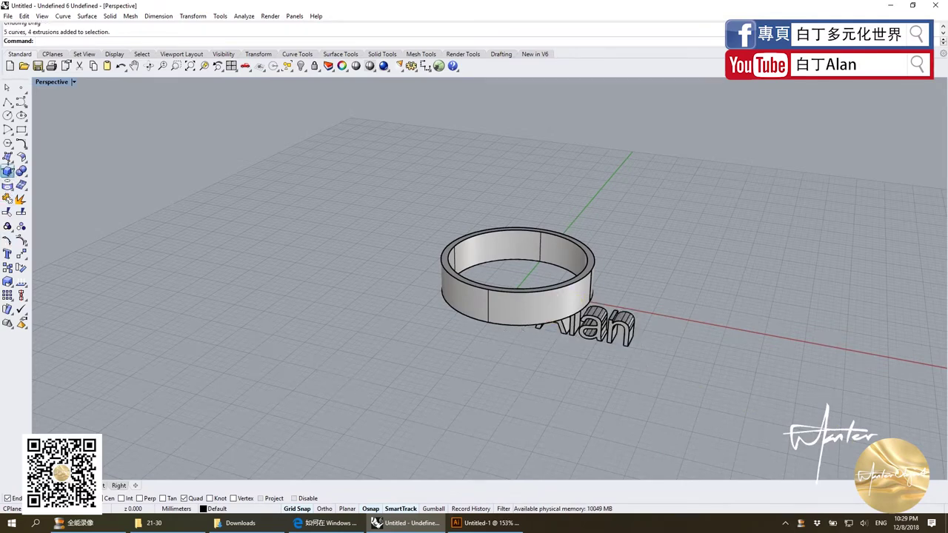
scroll(652, 237, "down", 3)
left_click(485, 240)
left_click(558, 277)
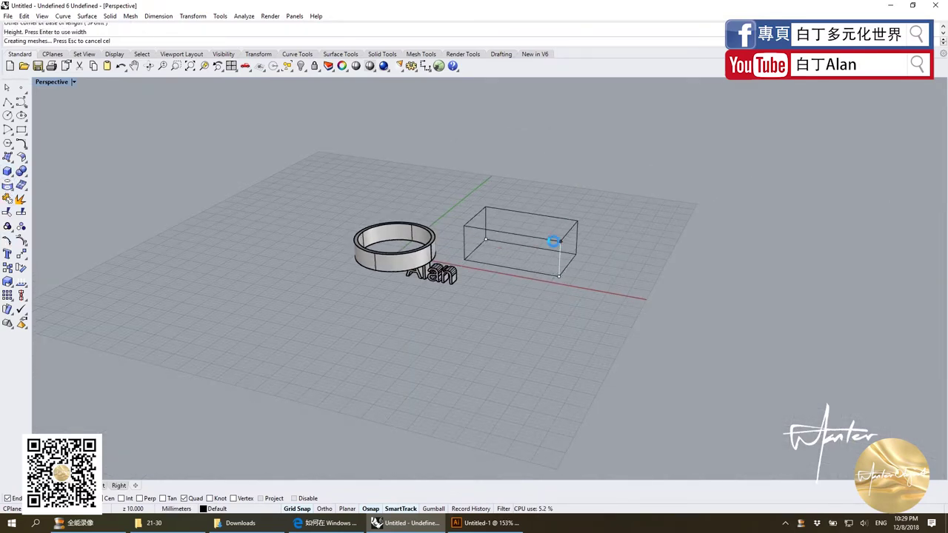
left_click(527, 194)
scroll(400, 365, "up", 3)
Step: Copy-paste the Alan letters and move the copy onto the box's front face
left_click(332, 335)
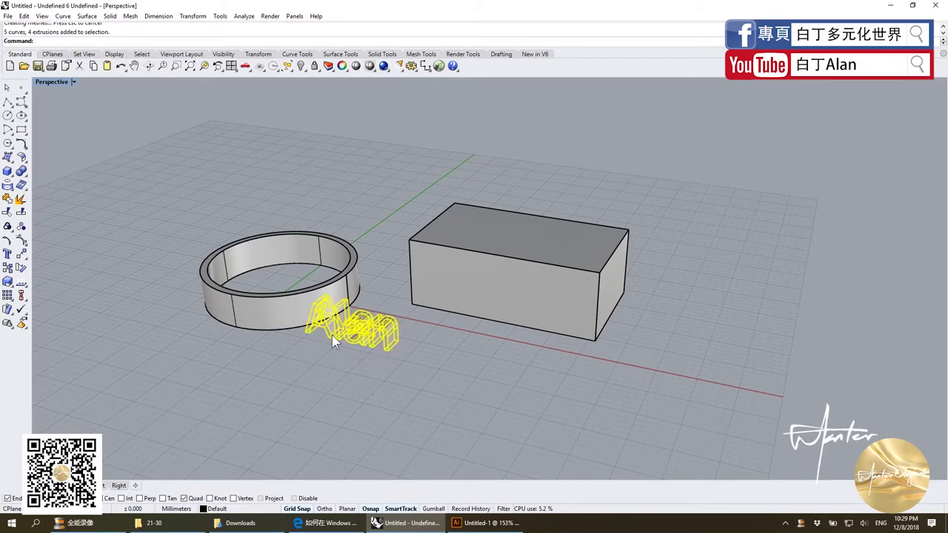
key("ctrl+c")
key("ctrl+v")
left_click_drag(331, 335, 513, 300)
left_click(516, 306)
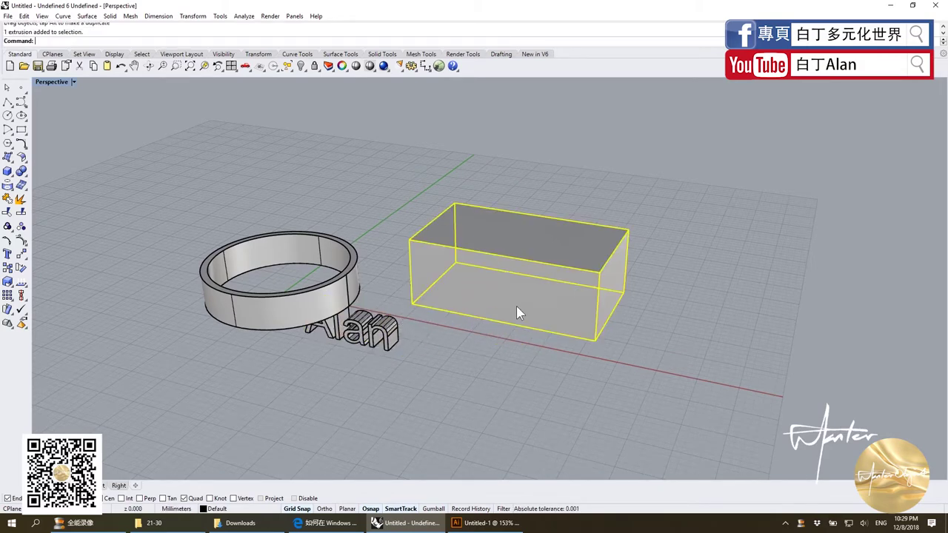
left_click(547, 399)
left_click_drag(465, 193, 652, 381)
left_click_drag(531, 314, 546, 385)
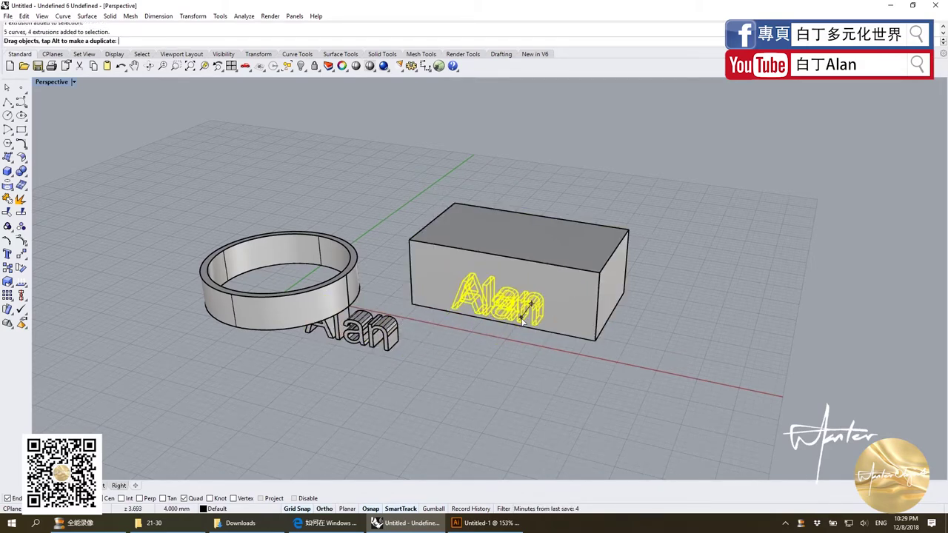
scroll(524, 313, "down", 2)
left_click_drag(439, 196, 621, 368)
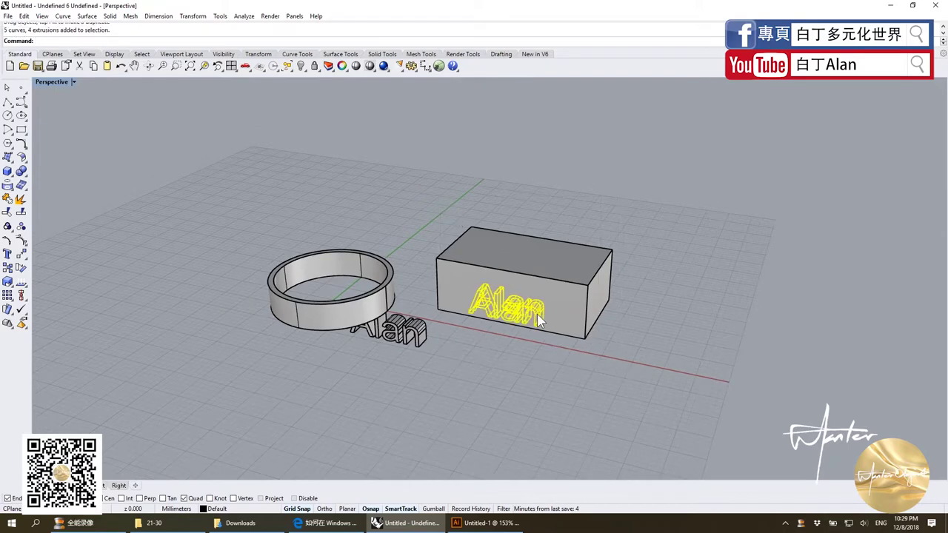
left_click_drag(536, 314, 543, 348)
left_click(546, 355)
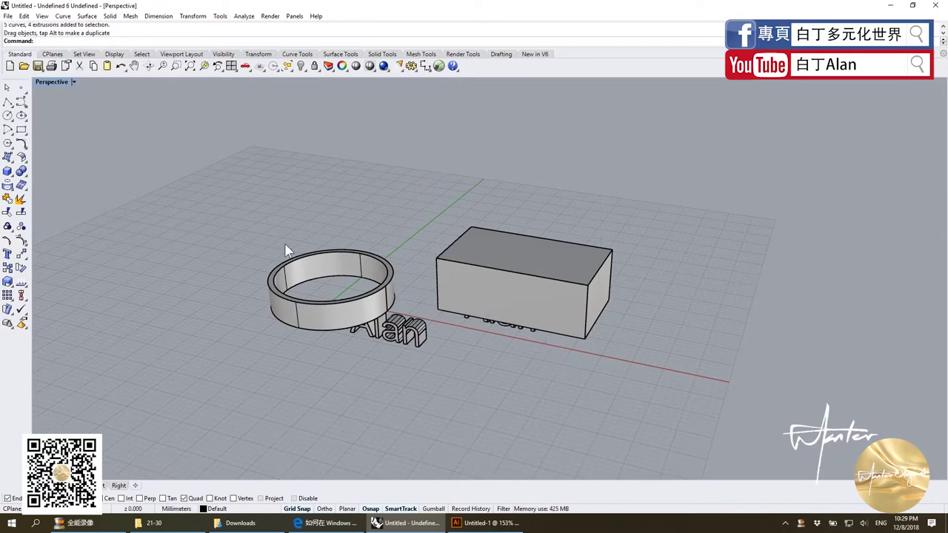
Step: In the four-view layout, adjust the Alan copy so it sits inside the box
double_click(56, 83)
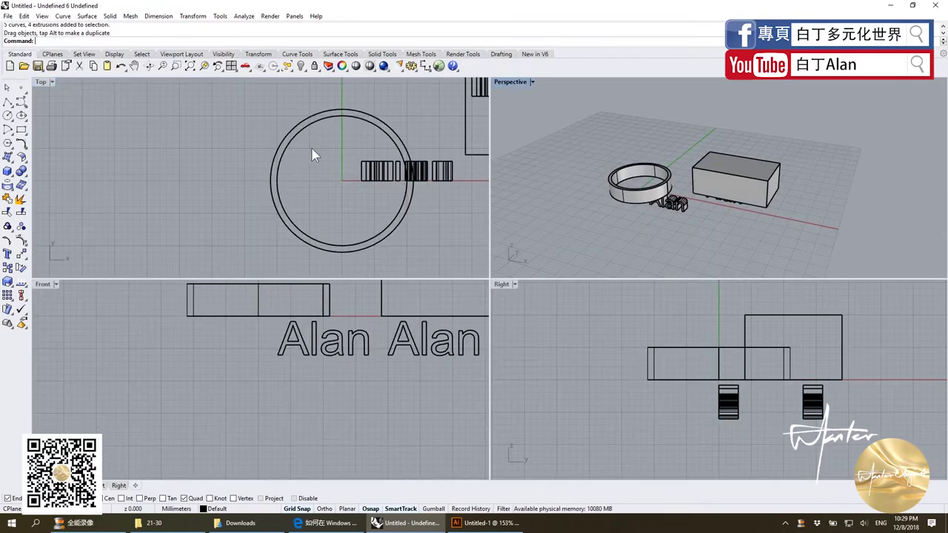
mouse_move(203, 146)
left_mouse_down()
mouse_move(282, 168)
mouse_move(289, 190)
left_mouse_up()
left_click(537, 191)
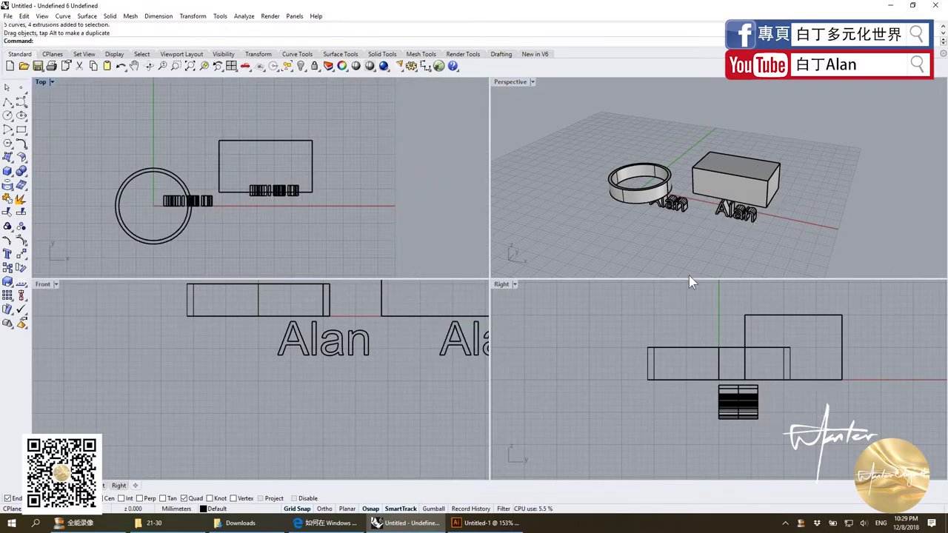
scroll(451, 363, "down", 2)
scroll(328, 389, "down", 2)
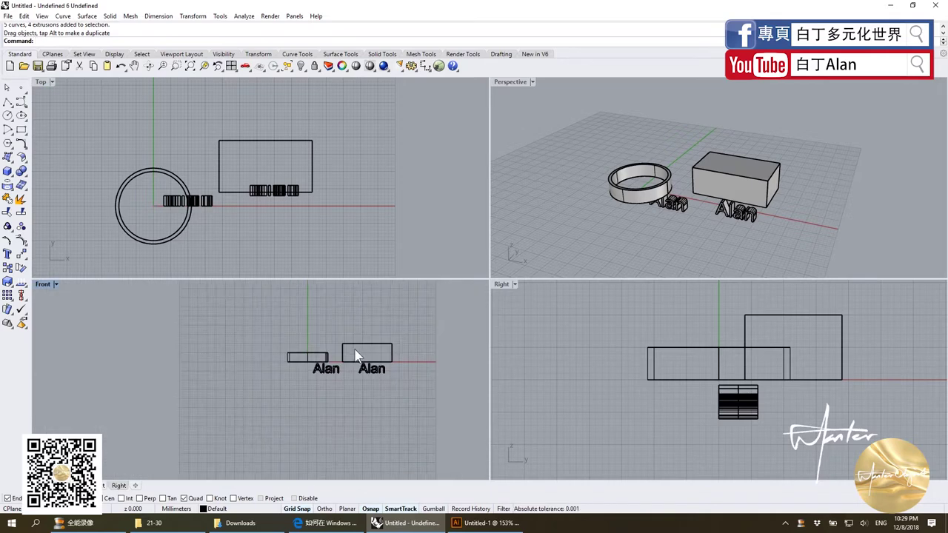
left_click_drag(372, 368, 372, 355)
left_click(399, 339)
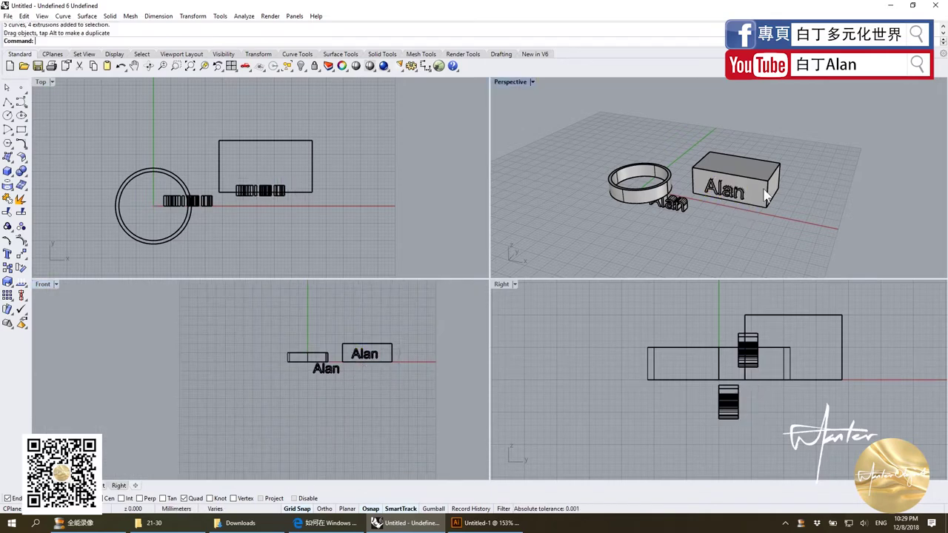
scroll(749, 191, "up", 5)
left_click(750, 191)
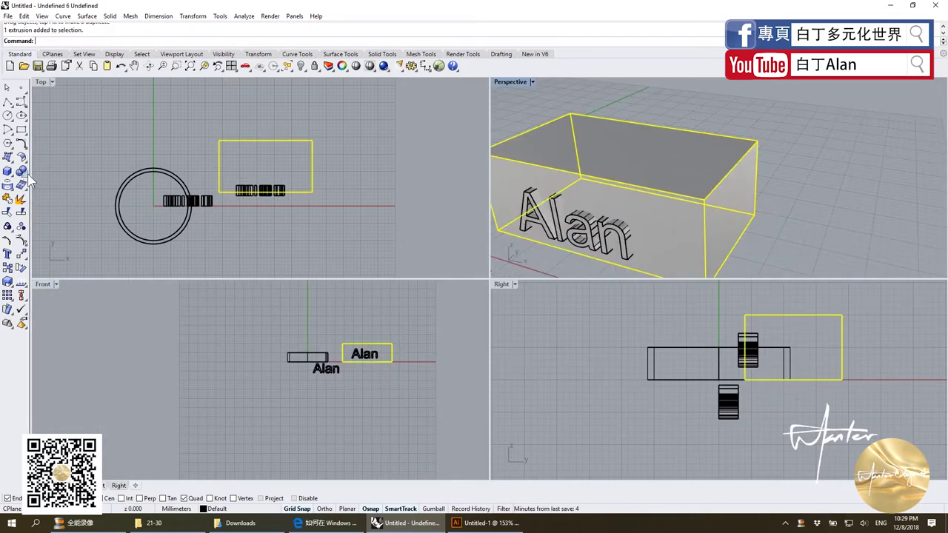
Step: Try a Boolean Difference of the box with only the letter a, then undo it
left_click(36, 175)
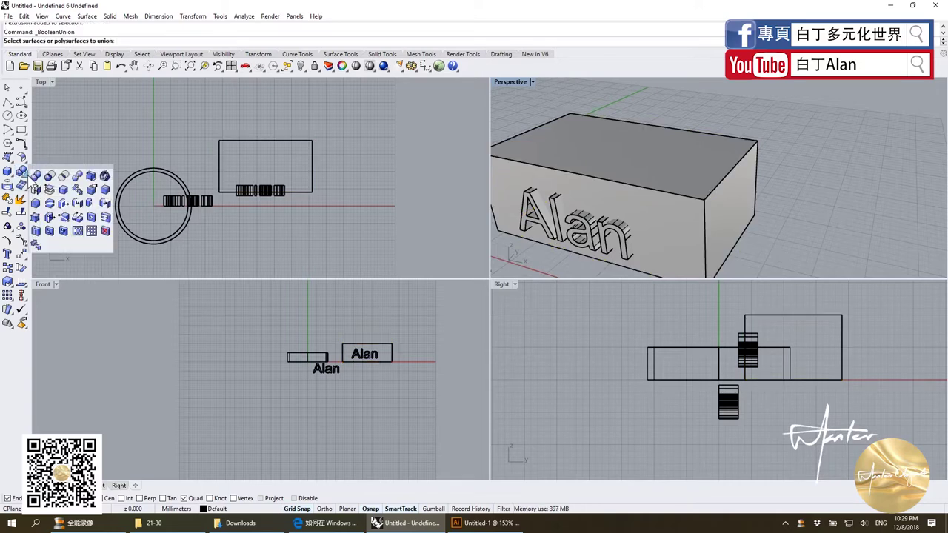
left_click(36, 189)
left_click(735, 183)
key("Return")
left_click(589, 235)
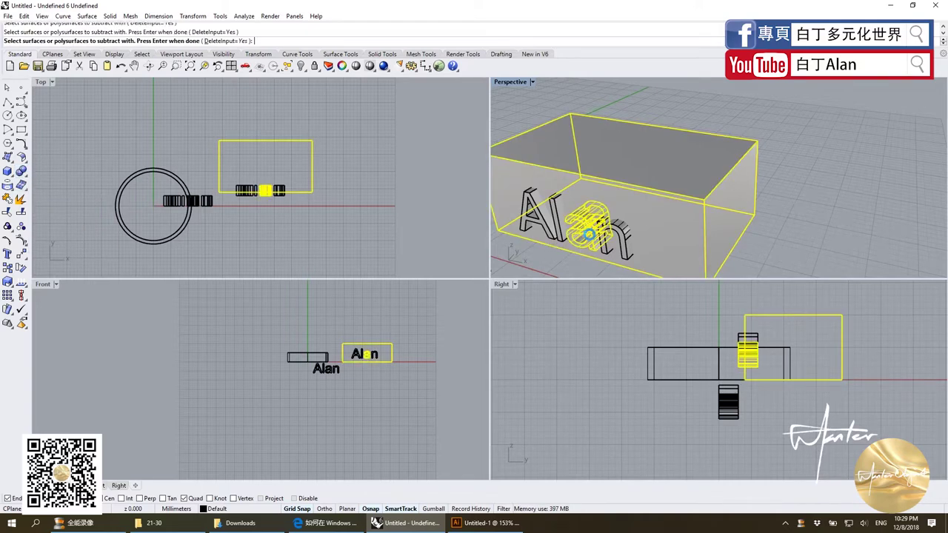
key("Return")
key("ctrl+z")
key("ctrl+x")
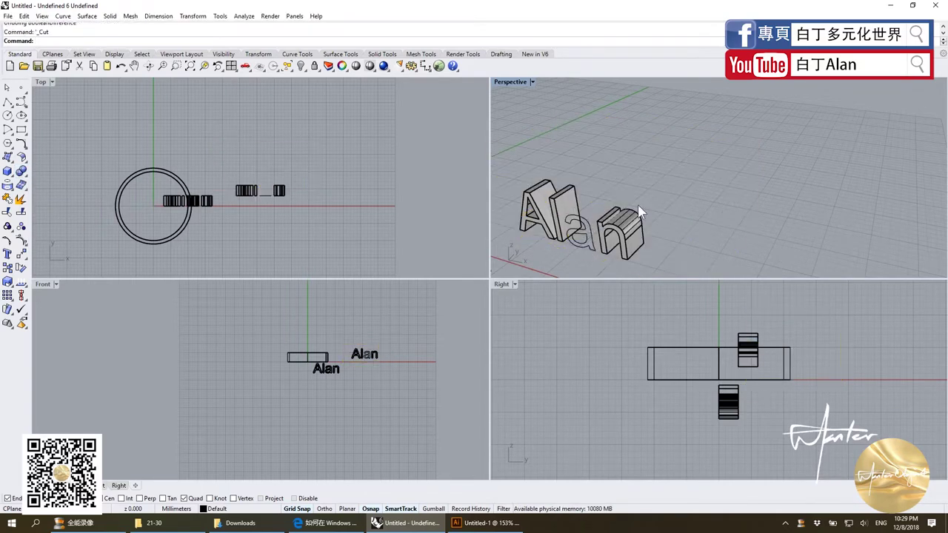
key("ctrl+v")
Step: Subtract all the Alan letters from the box with Boolean Difference
left_click(734, 174)
key("Return")
left_click(578, 235)
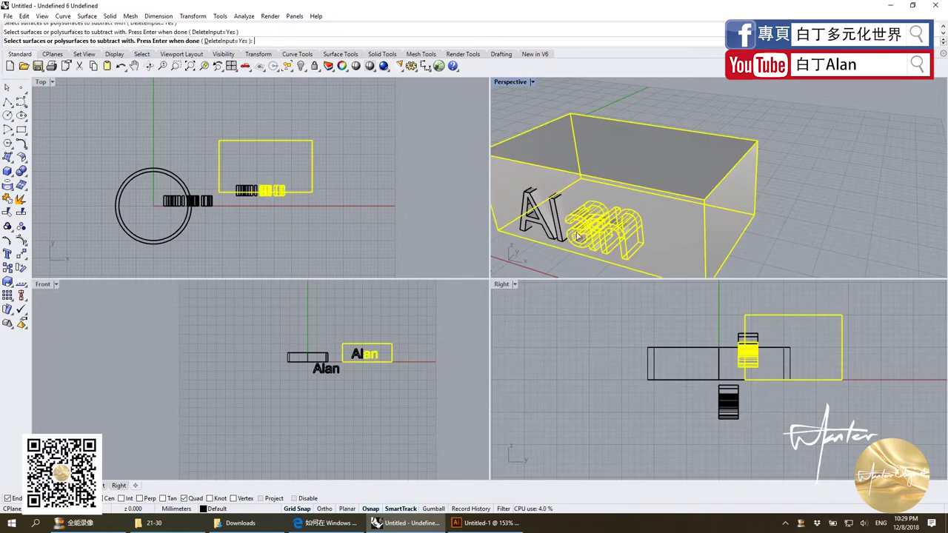
left_click(552, 224)
key("Return")
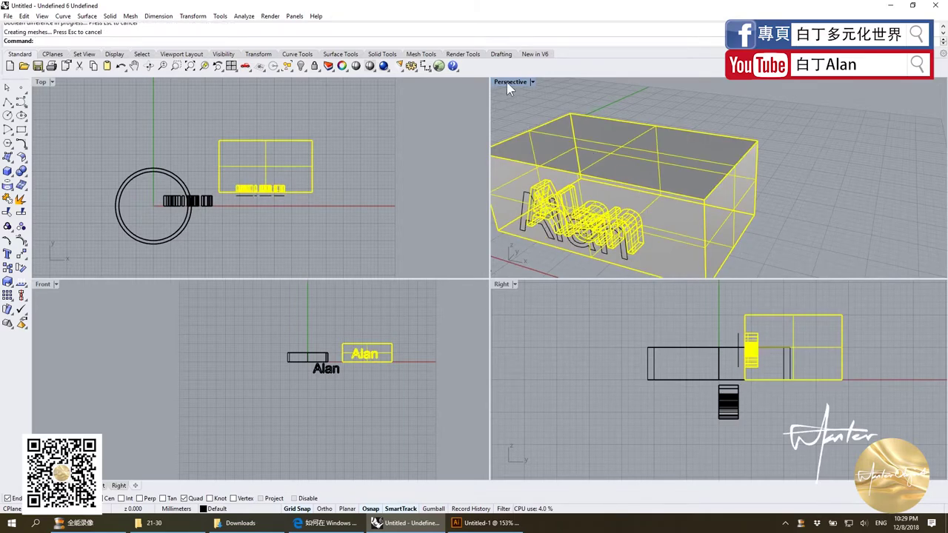
Step: In a maximized Perspective view, move the loose Alan letters to the right of the box
double_click(509, 82)
scroll(664, 165, "down", 5)
right_click_drag(546, 352, 300, 360)
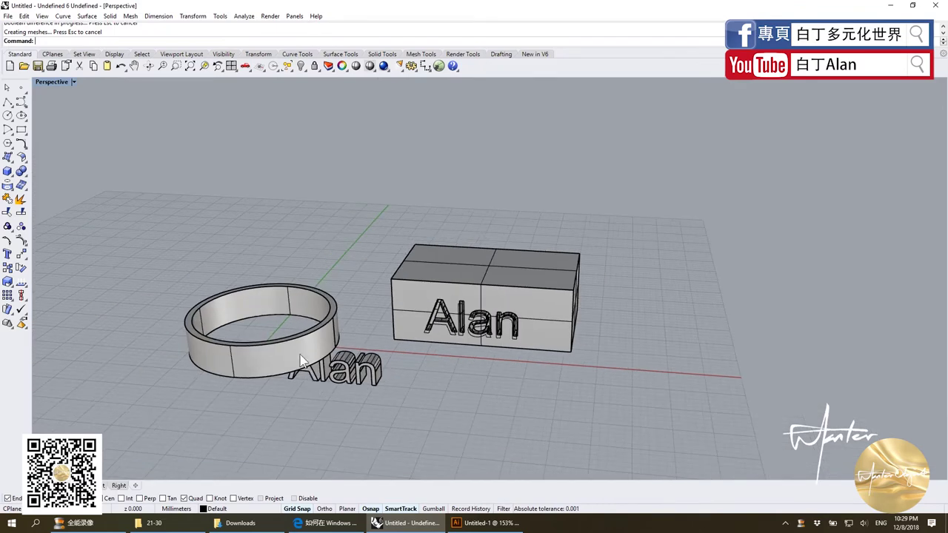
left_click_drag(263, 321, 381, 408)
left_click_drag(348, 370, 671, 378)
left_click(561, 416)
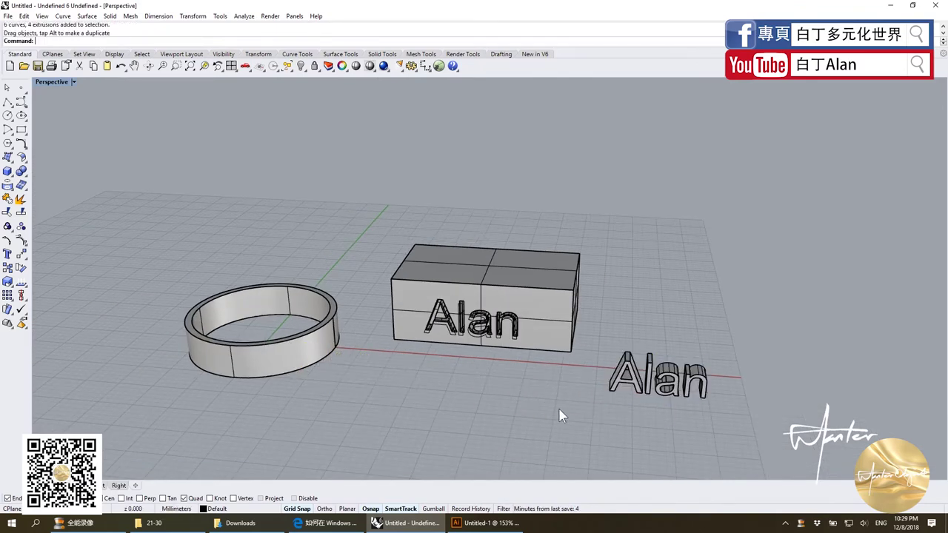
left_click(12, 175)
left_click(12, 190)
left_click(12, 162)
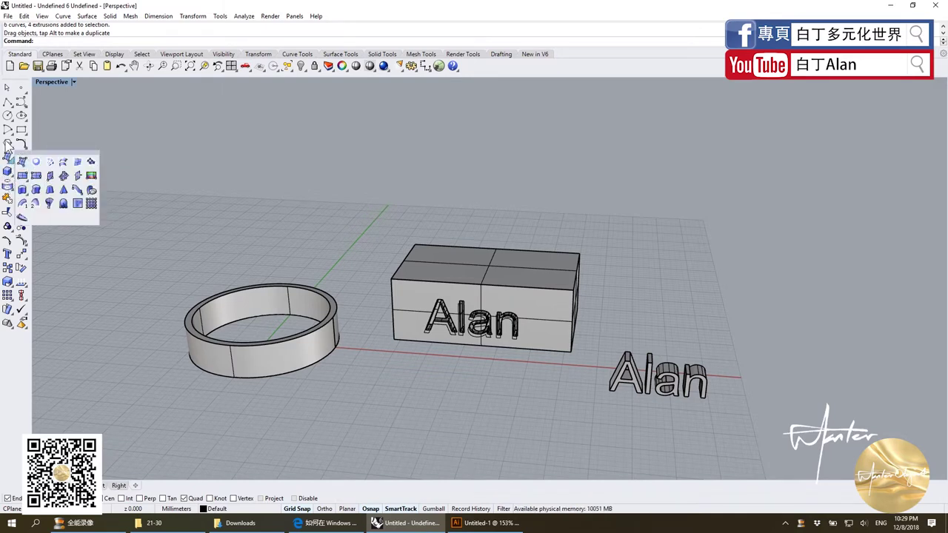
Step: Draw a five-point free-form profile curve for the vase
left_click(21, 102)
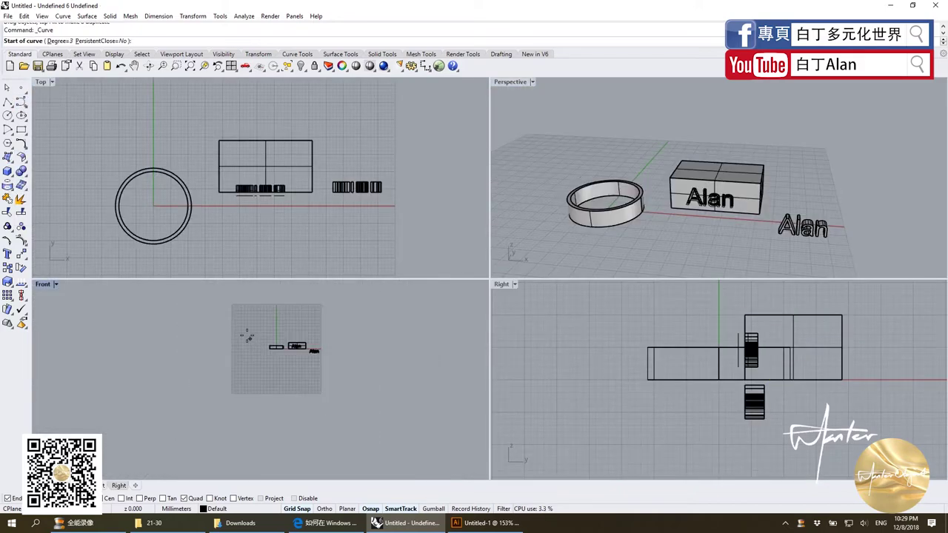
left_click(246, 332)
left_click(269, 332)
left_click(265, 354)
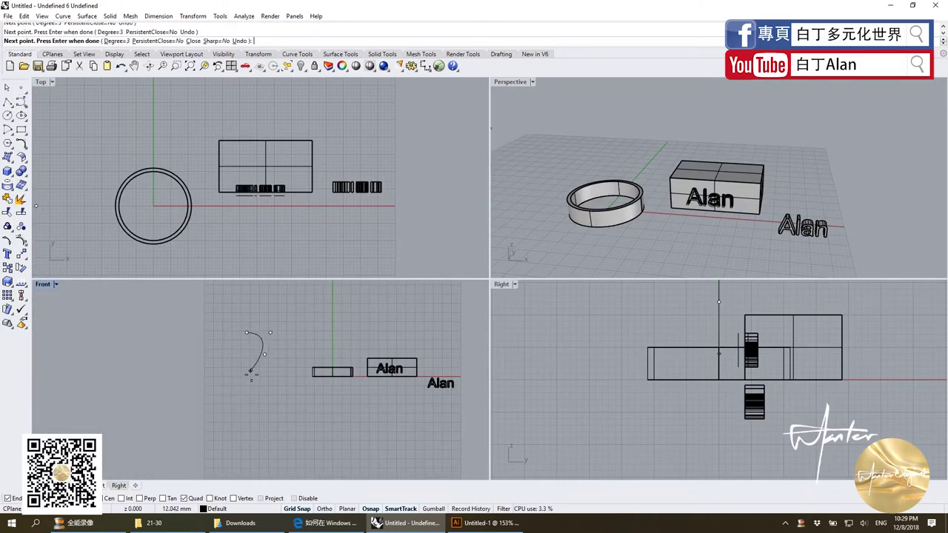
left_click(250, 372)
left_click(271, 384)
key("Return")
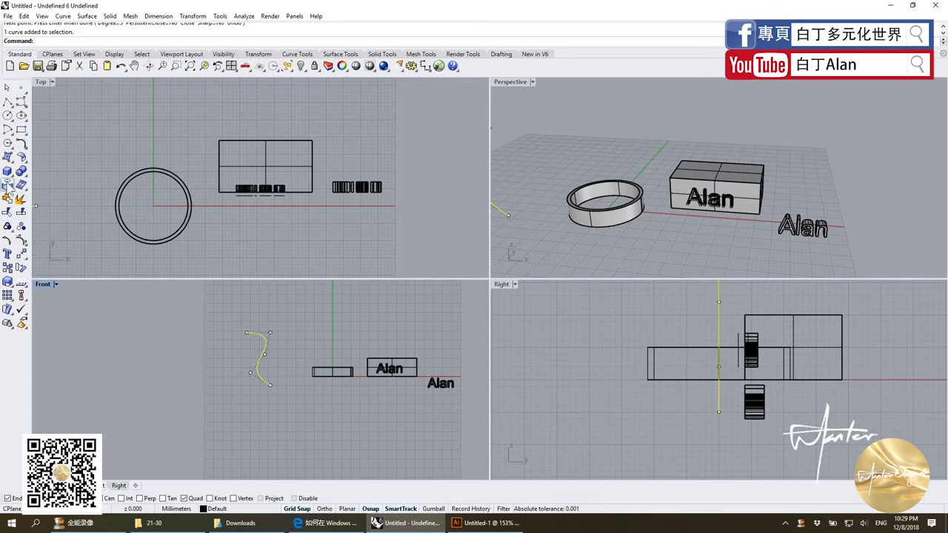
Step: Revolve the profile a full turn around a vertical axis into a vase surface
left_click(8, 184)
left_click(46, 199)
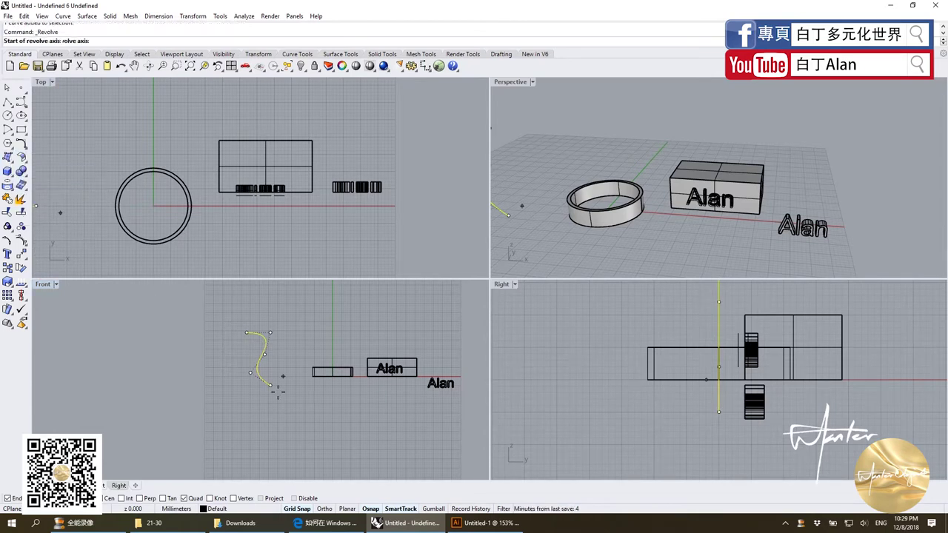
left_click(246, 333)
left_click(245, 386)
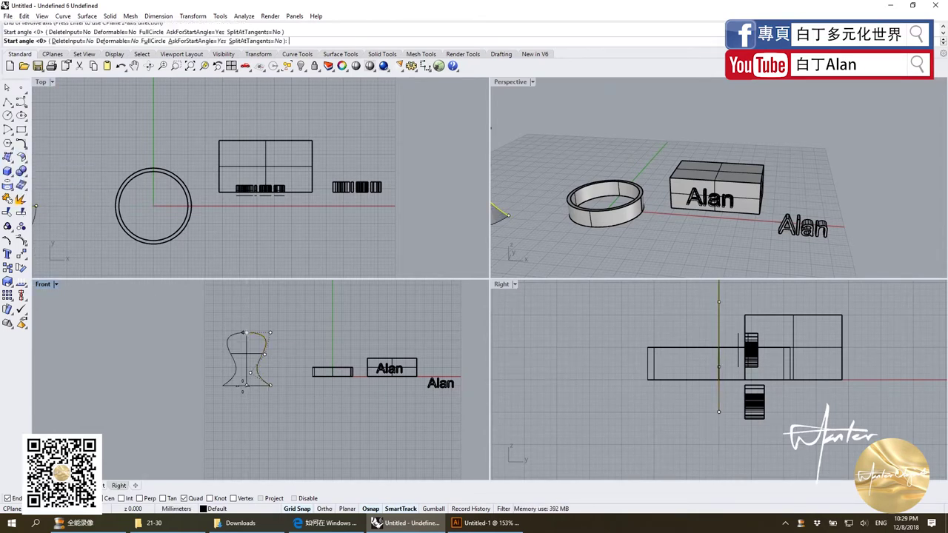
key("Return")
key("Return")
Step: Move the vase aside and delete its leftover profile curve
scroll(587, 238, "down", 5)
scroll(547, 178, "down", 2)
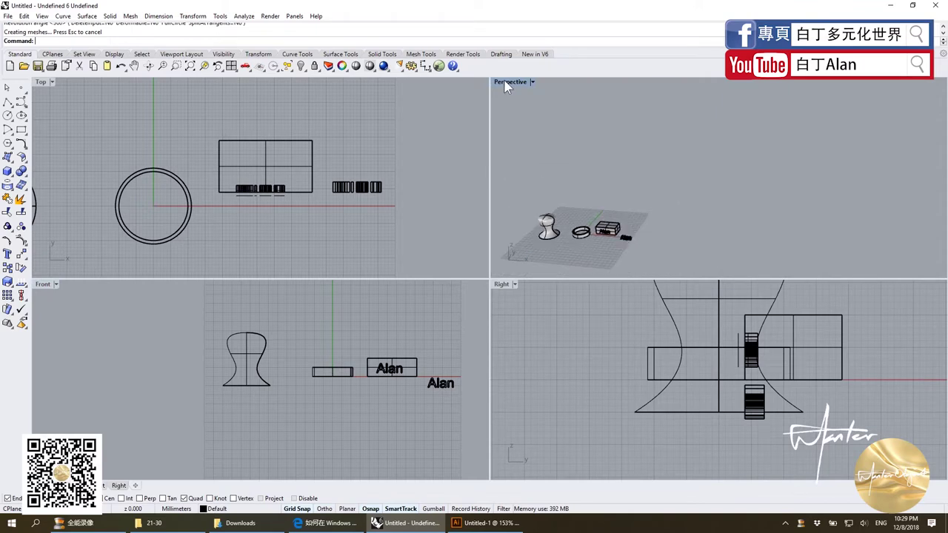
double_click(510, 81)
scroll(192, 324, "up", 3)
right_click_drag(234, 373, 224, 420)
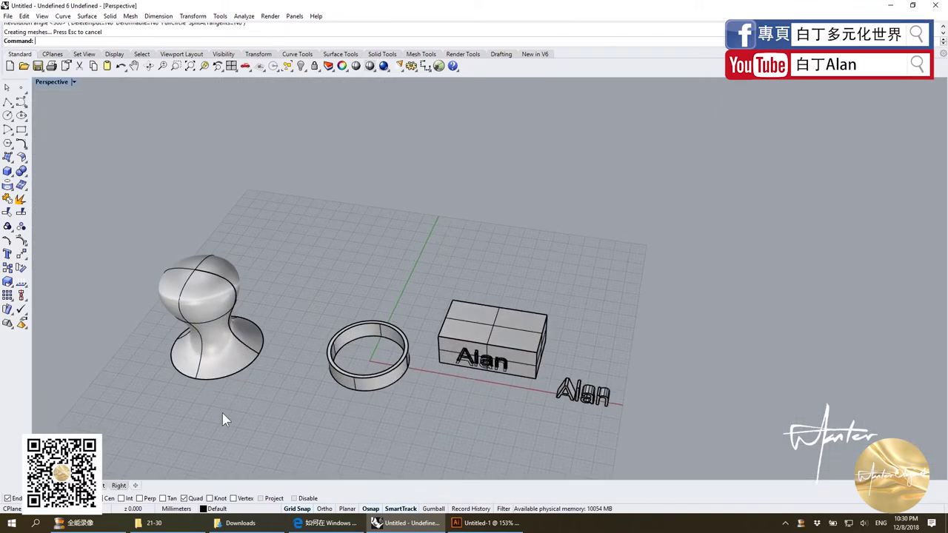
left_click_drag(196, 314, 328, 277)
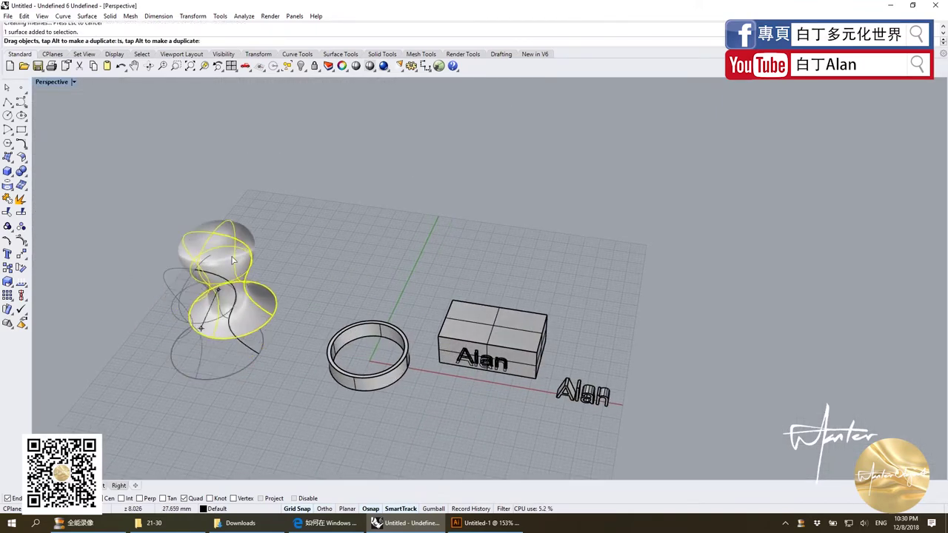
left_click_drag(288, 336, 164, 316)
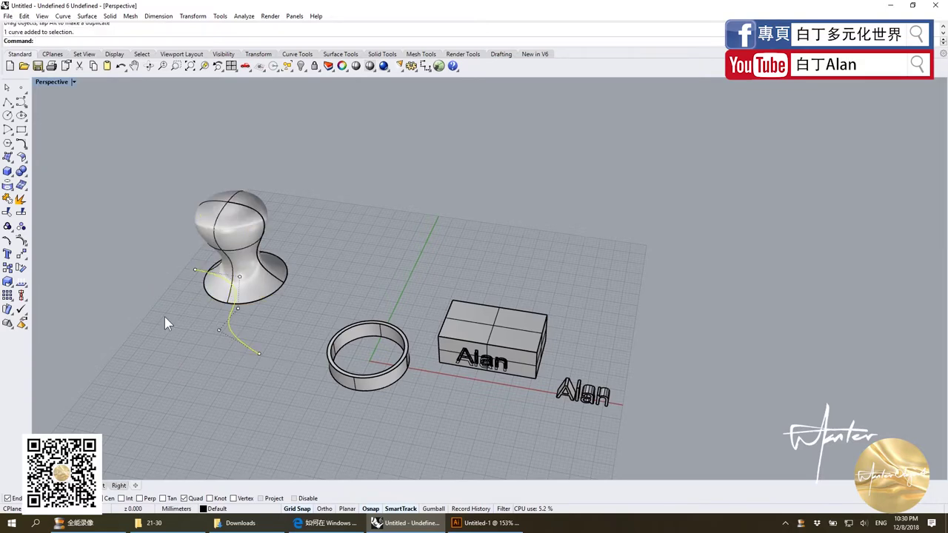
key("Delete")
left_click(382, 382)
left_click(348, 438)
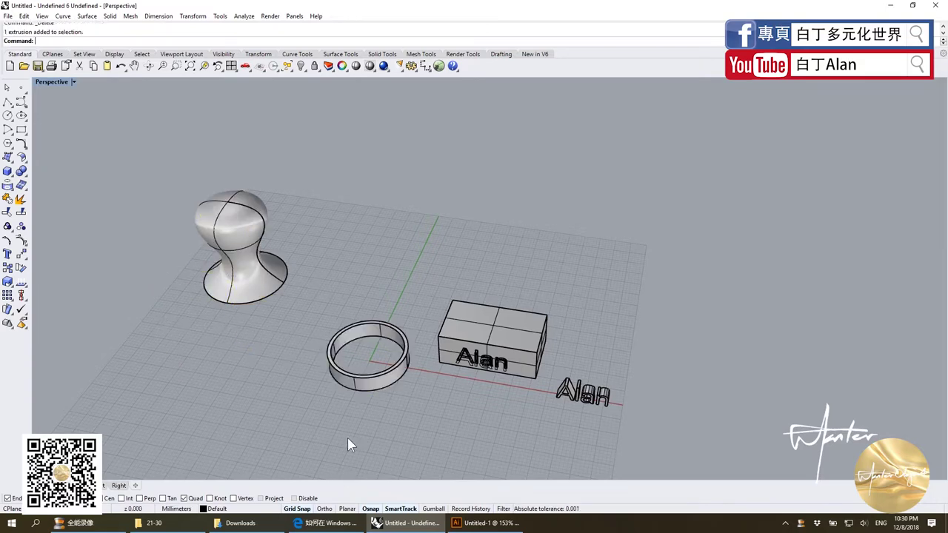
left_click(18, 159)
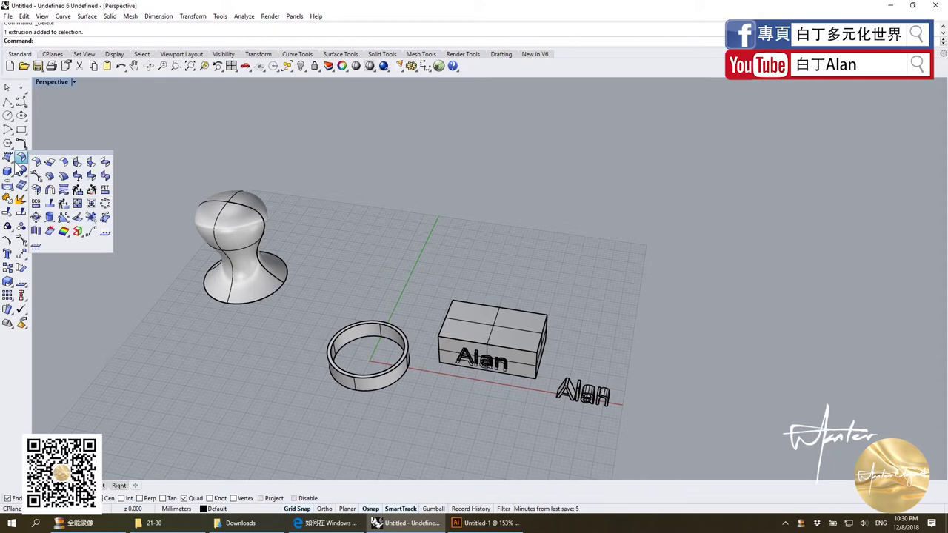
Step: Create flat UV outline curves from the ring surface with Create UV curves
left_click(10, 168)
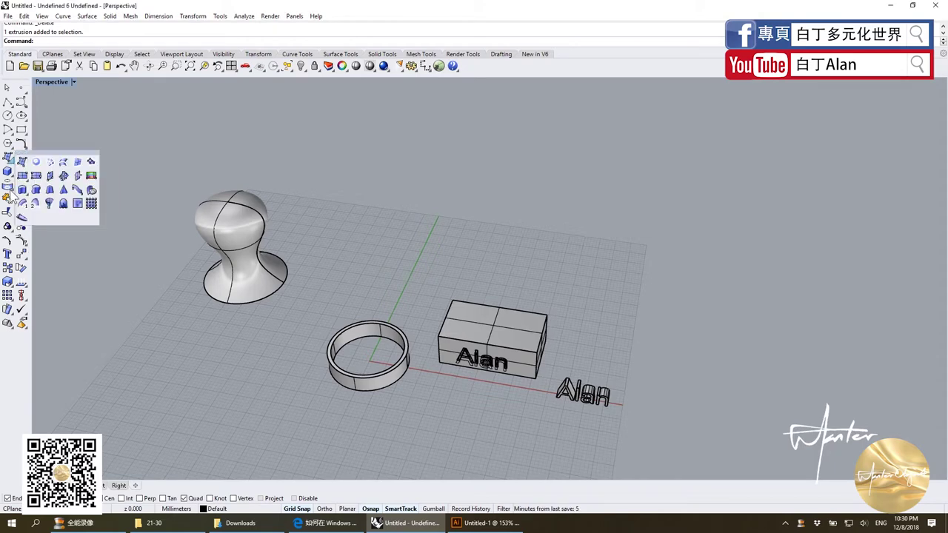
left_click(9, 190)
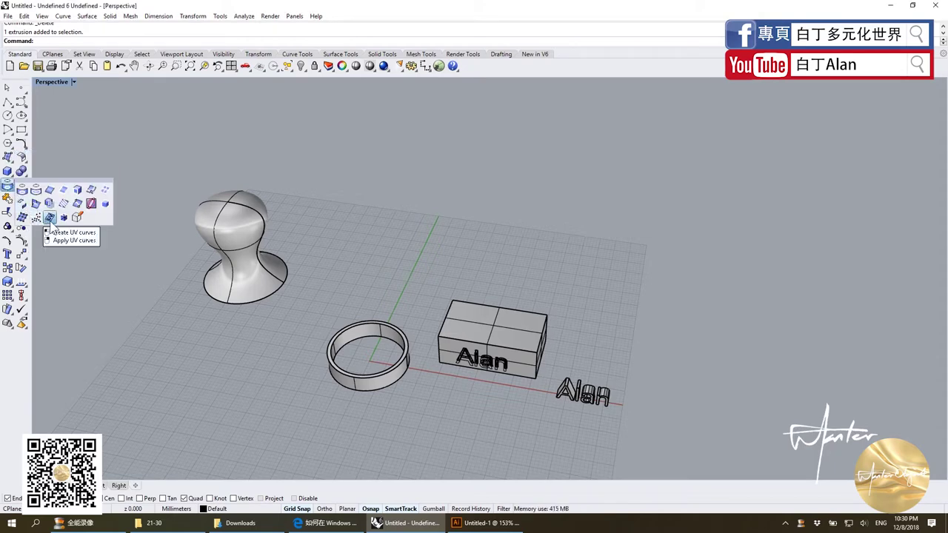
left_click(50, 218)
left_click(343, 388)
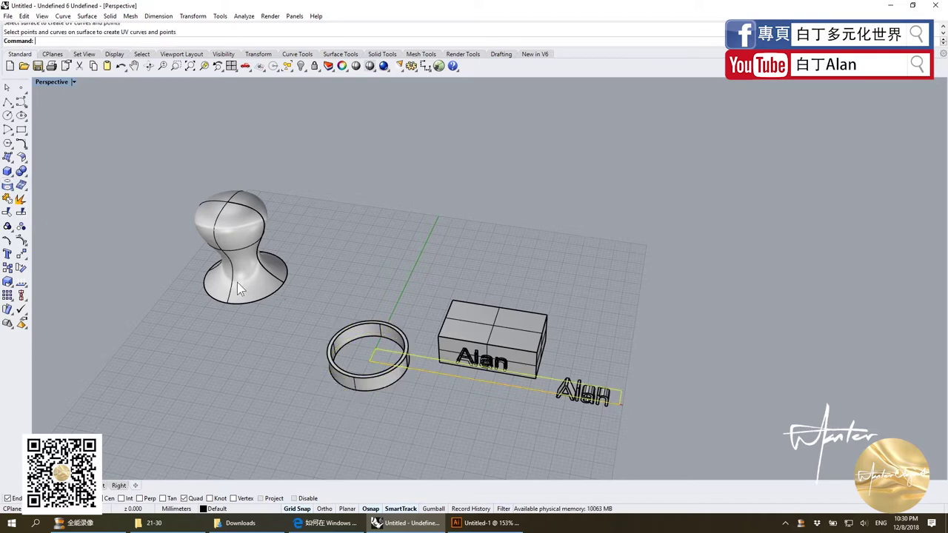
key("Return")
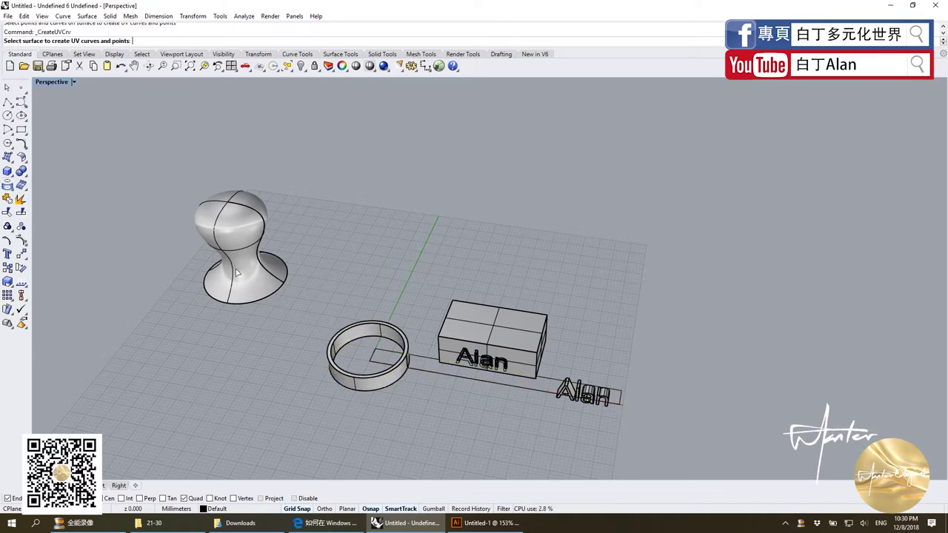
Step: Create the vase's UV outline and drag it into open space behind
left_click(237, 273)
key("Return")
left_click_drag(414, 282, 331, 205)
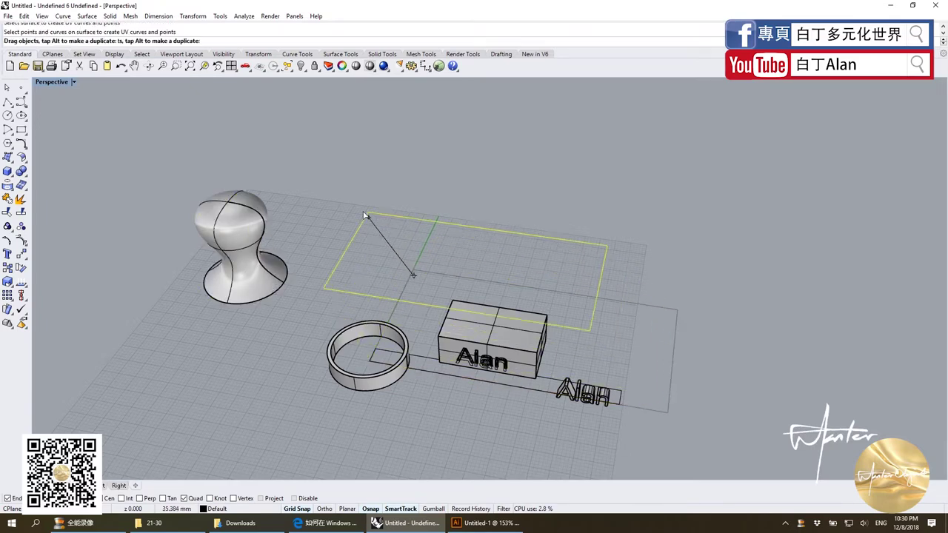
left_click(331, 279)
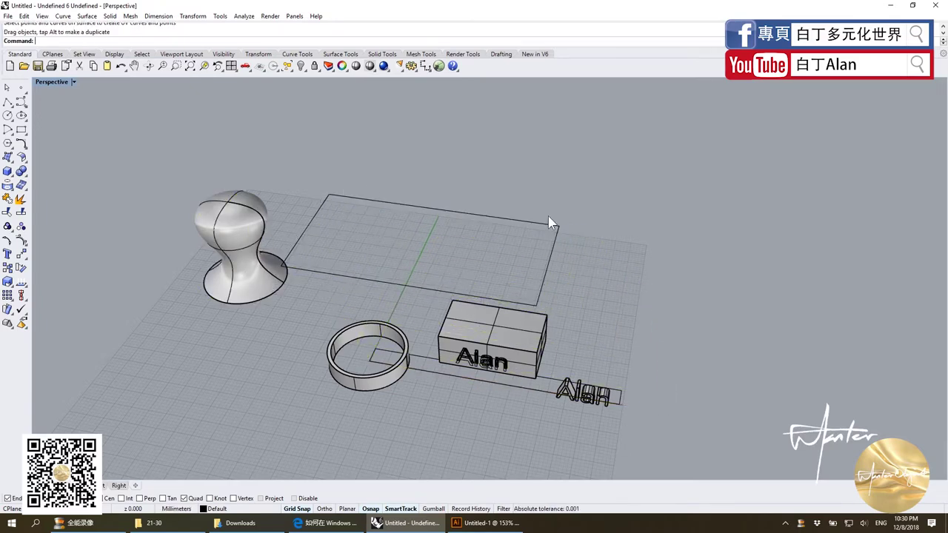
Step: Select the Alan letter extrusions: A, l, a and n
left_click_drag(560, 372, 595, 397)
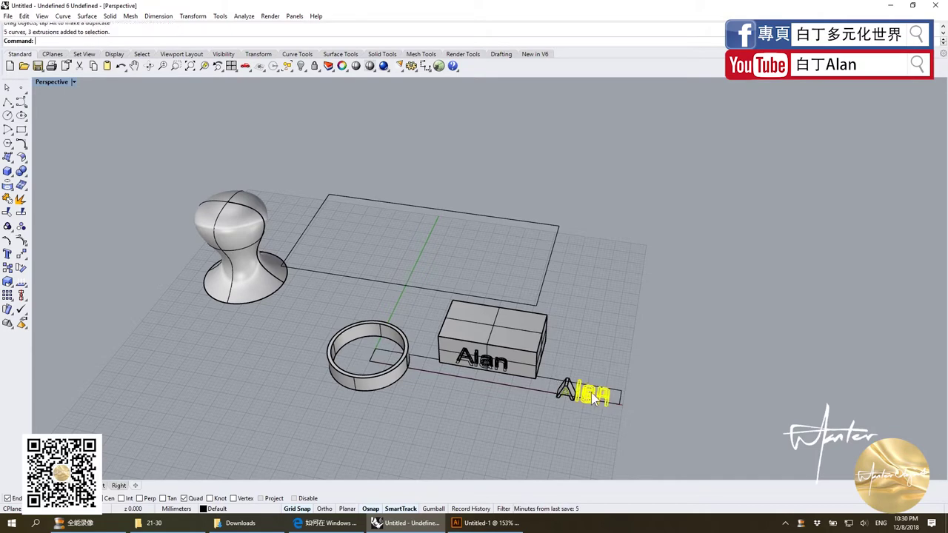
left_click(576, 383)
scroll(592, 392, "up", 5)
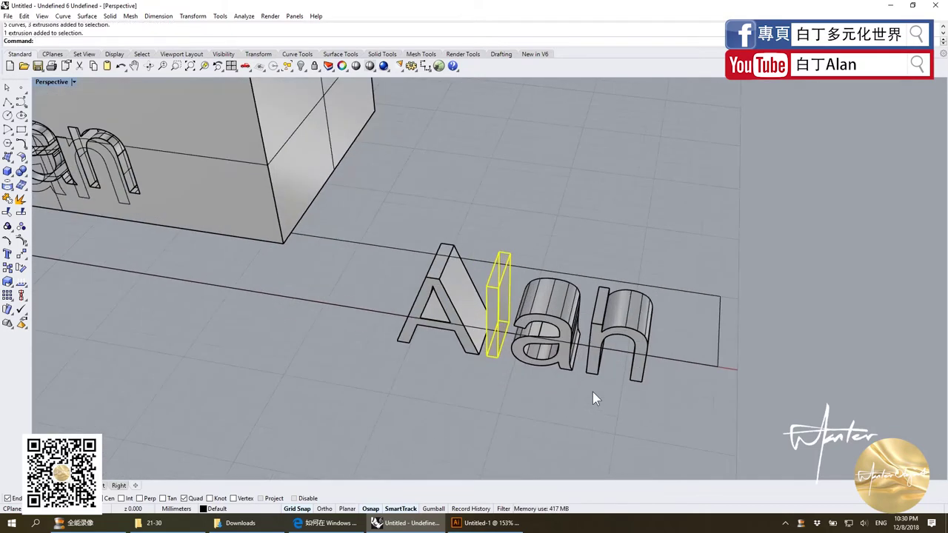
left_click(609, 312)
left_click(496, 291, "shift")
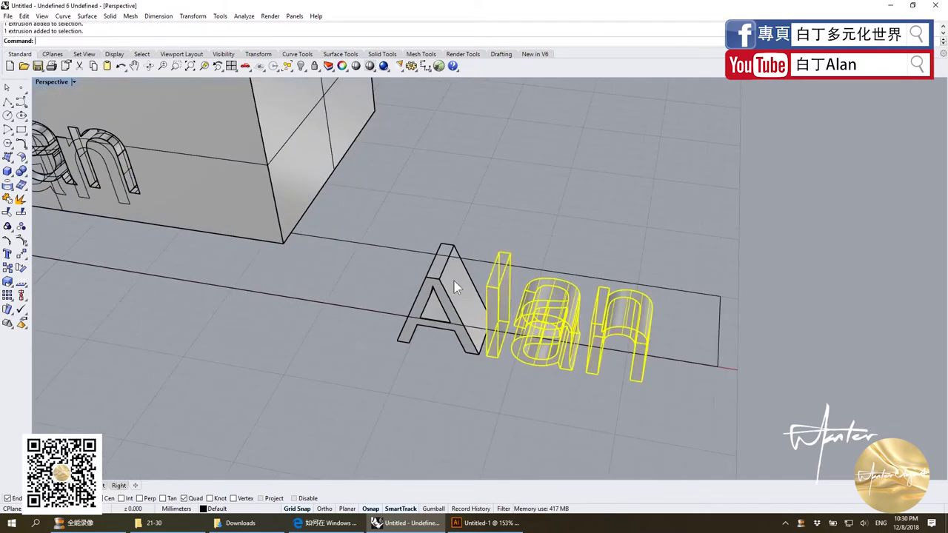
left_click(457, 288, "shift")
Step: In four-view layout, rotate the letters in the Right view so they lie flat
double_click(52, 82)
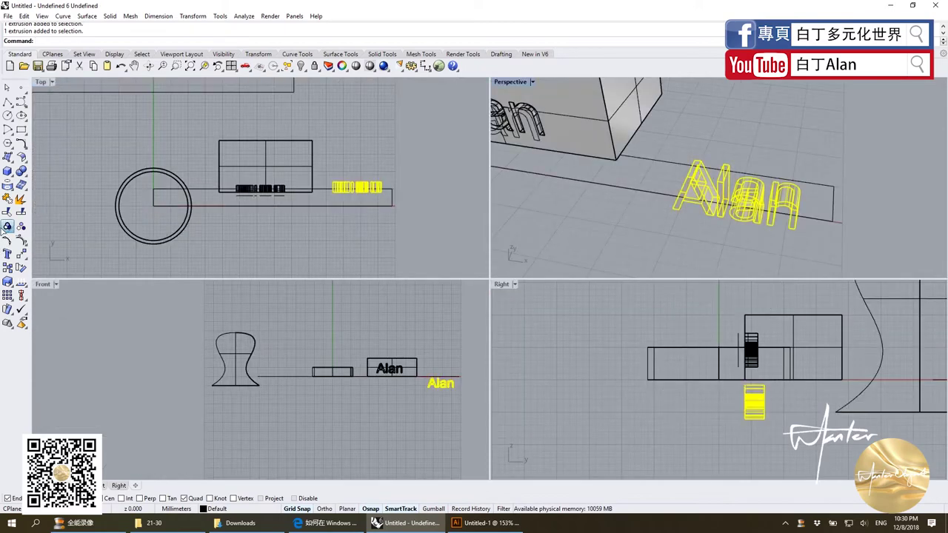
left_click(20, 267)
left_click(764, 417)
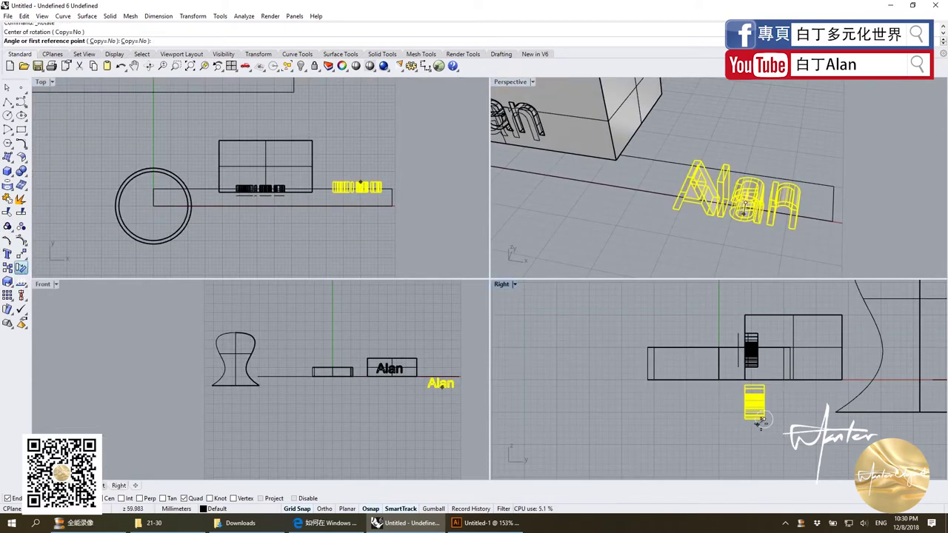
left_click(764, 302)
left_click(889, 436)
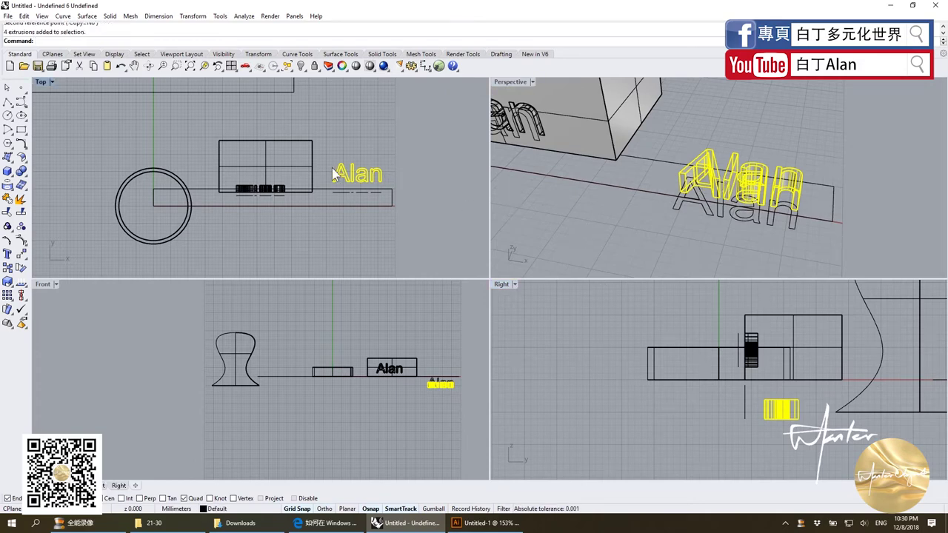
scroll(322, 206, "up", 2)
left_click(322, 200)
Step: Drag the flat Alan letters onto the left end of the ring's UV outline
mouse_move(635, 146)
right_mouse_down()
mouse_move(656, 185)
mouse_move(586, 177)
right_mouse_up()
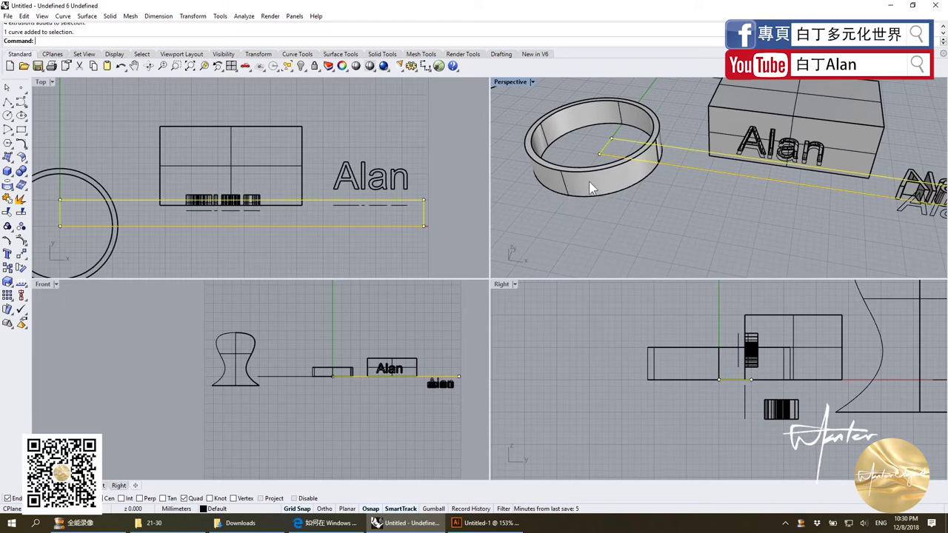
scroll(589, 181, "down", 3)
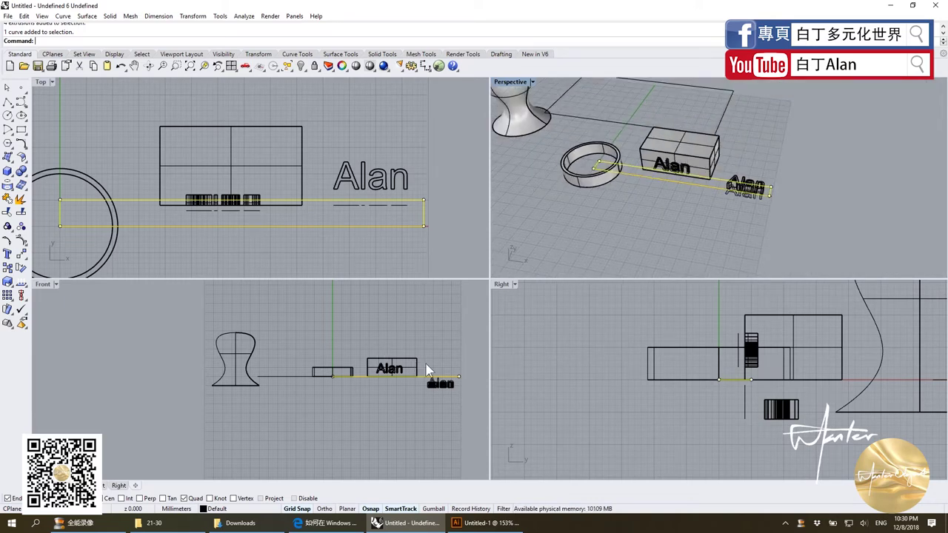
scroll(439, 389, "up", 3)
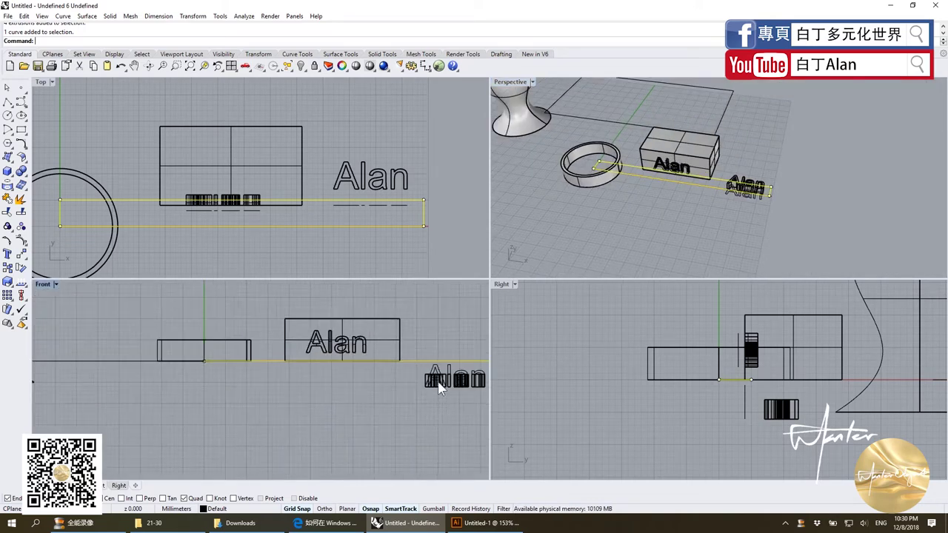
left_click(740, 189)
left_click_drag(444, 379, 73, 363)
scroll(72, 366, "up", 3)
scroll(111, 367, "up", 3)
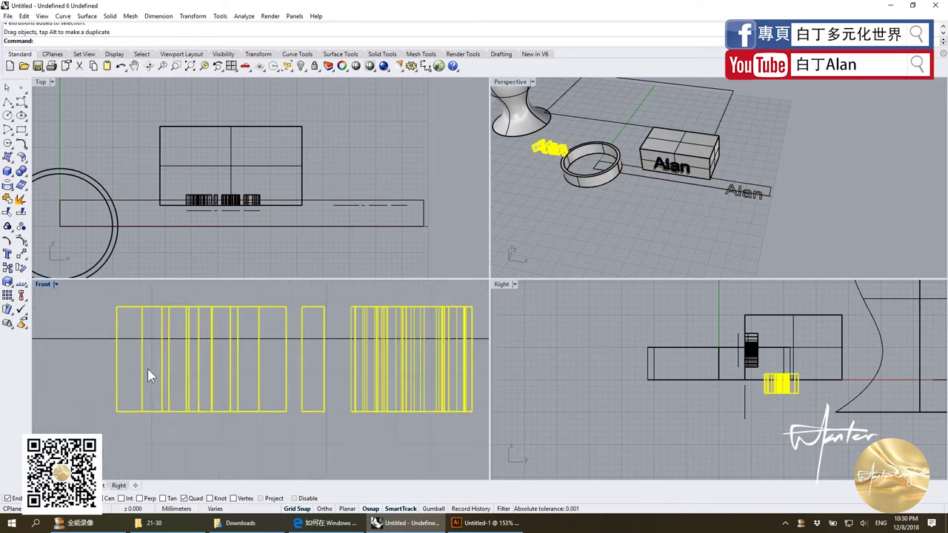
mouse_move(142, 354)
left_mouse_down()
mouse_move(131, 325)
mouse_move(156, 337)
left_mouse_up()
scroll(274, 437, "down", 3)
left_click(282, 442)
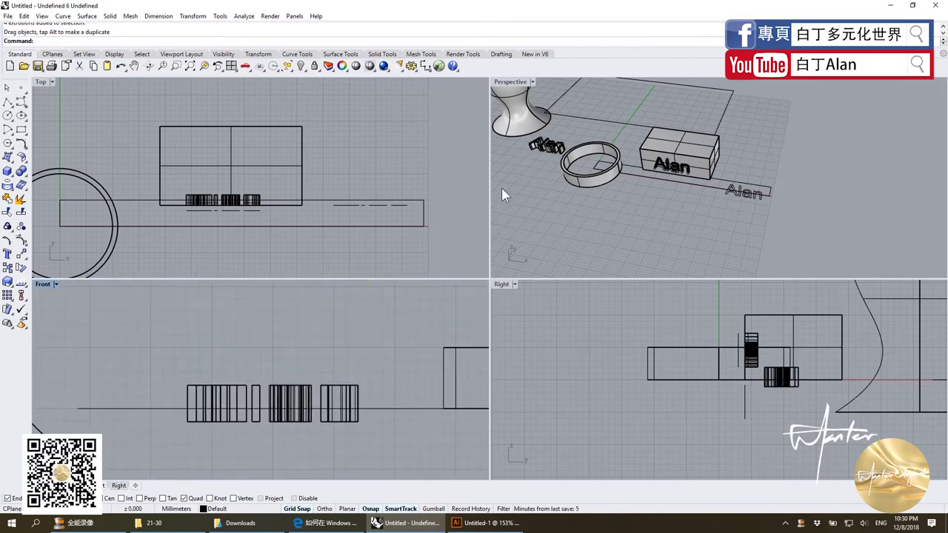
left_click(554, 148)
left_click_drag(553, 148, 132, 217)
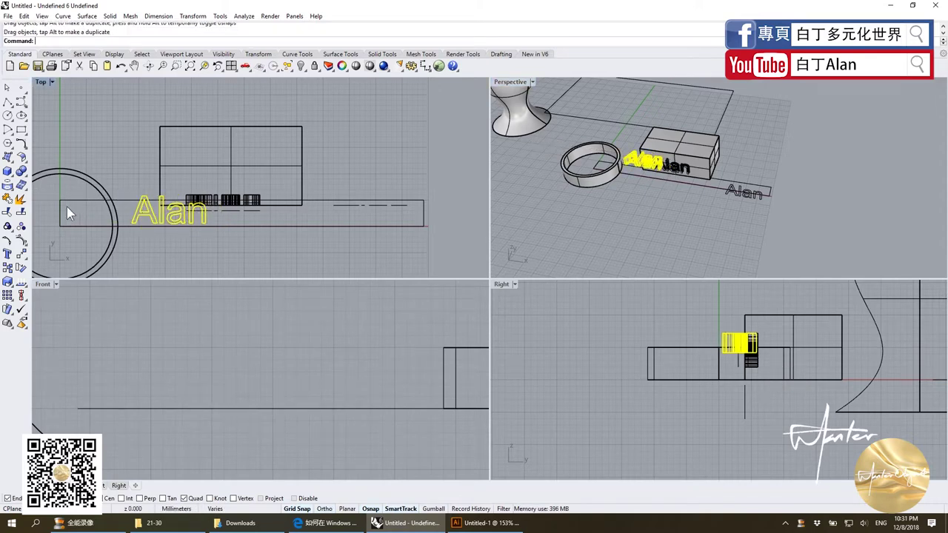
Step: In the Front view, lower the four letter extrusions onto the ground plane
double_click(535, 84)
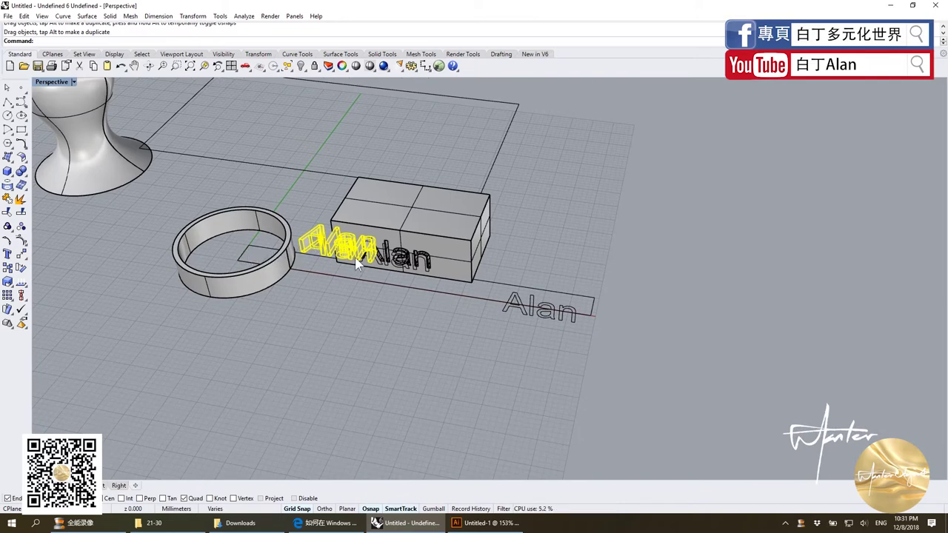
scroll(427, 298, "up", 3)
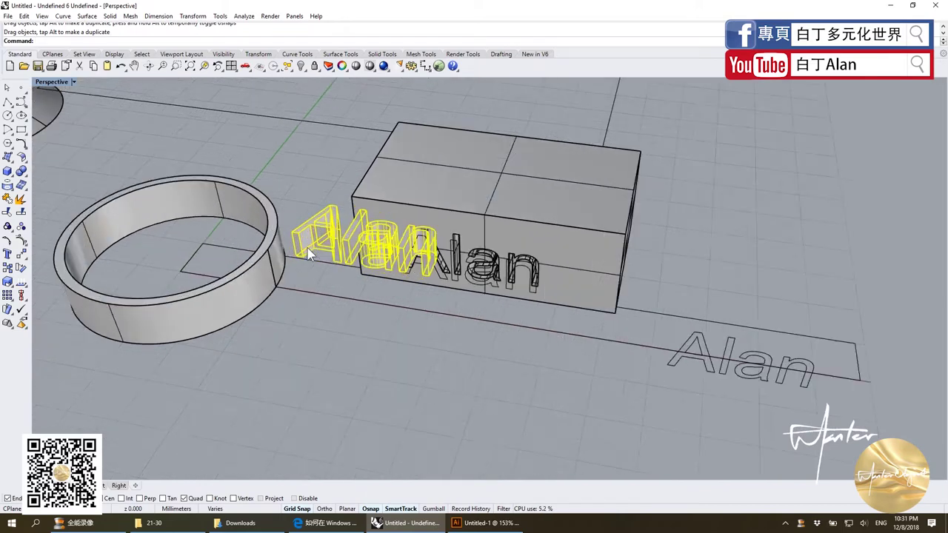
double_click(49, 81)
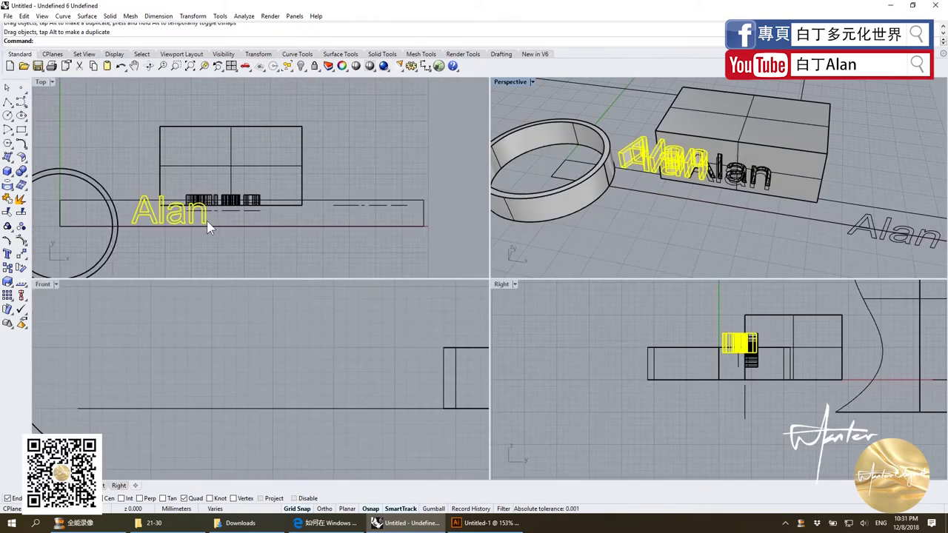
left_click(335, 273)
left_click(263, 366)
key("ctrl+shift+e")
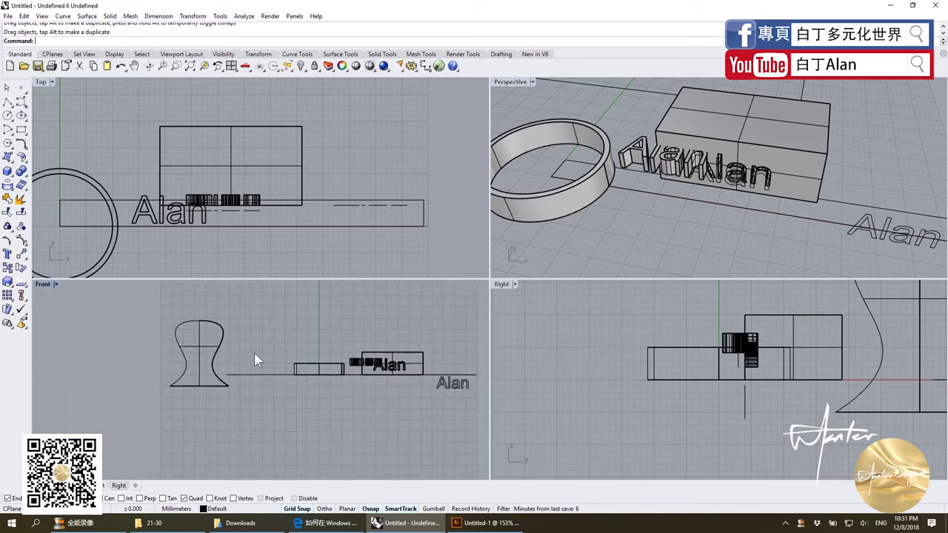
scroll(254, 354, "up", 3)
left_click_drag(248, 364, 348, 394)
left_click_drag(268, 379, 268, 418)
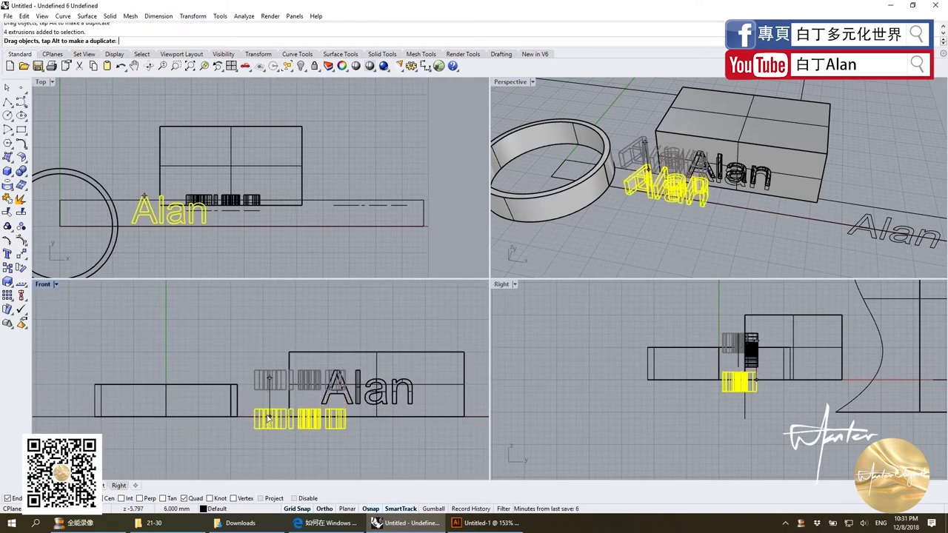
left_click(308, 393)
Step: Maximize the Perspective view and reselect the flat Alan letters
double_click(511, 82)
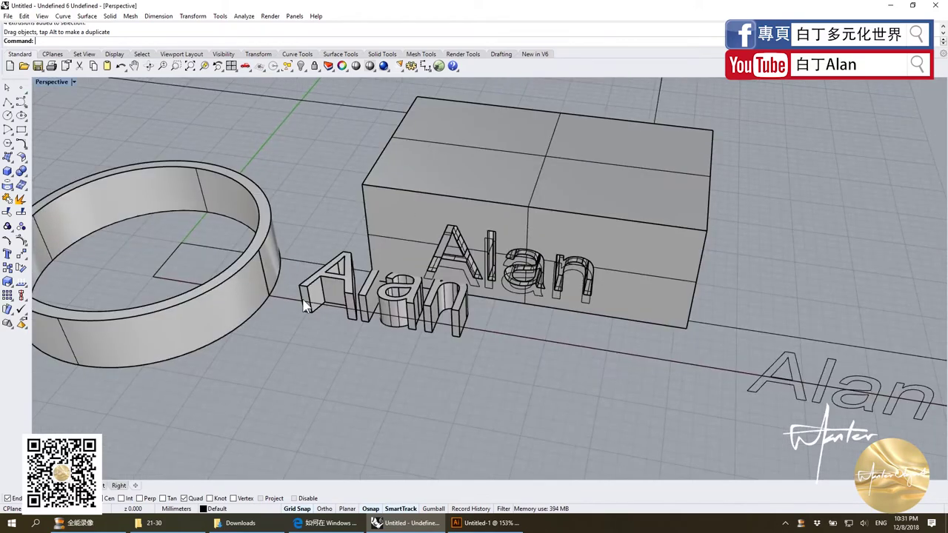
scroll(304, 307, "down", 3)
scroll(311, 326, "down", 1)
left_click(314, 313)
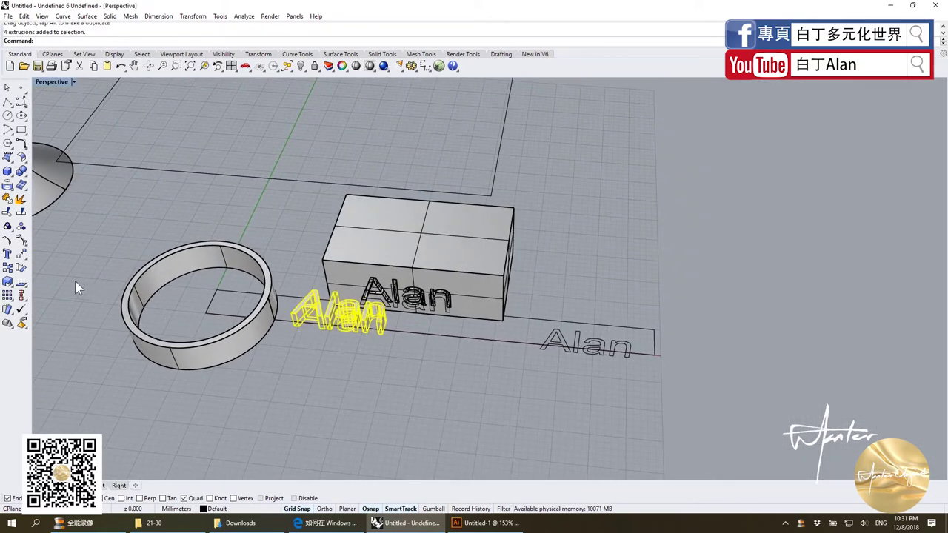
Step: Flow the Alan letters onto the ring with FlowAlongSrf, using a Plane base rectangle
left_click(7, 309)
scroll(430, 348, "down", 3)
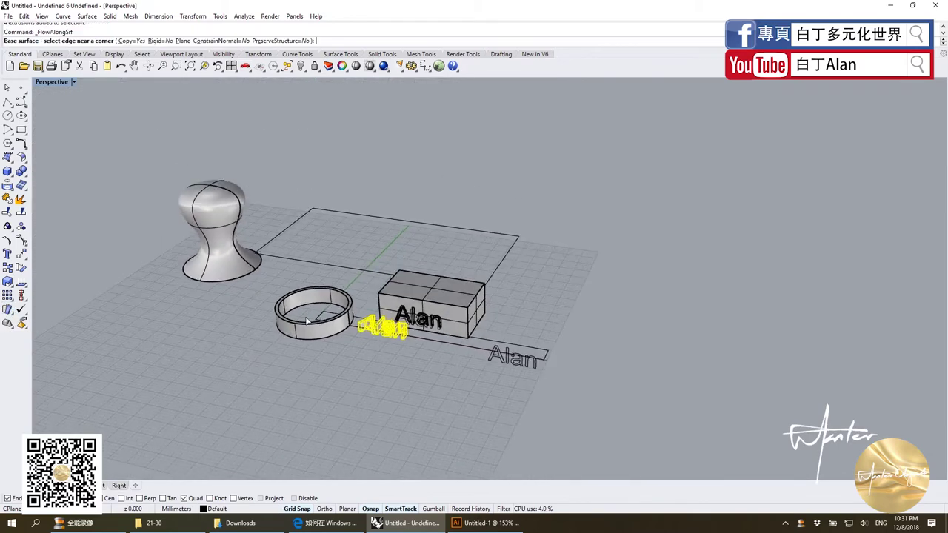
scroll(312, 322, "up", 3)
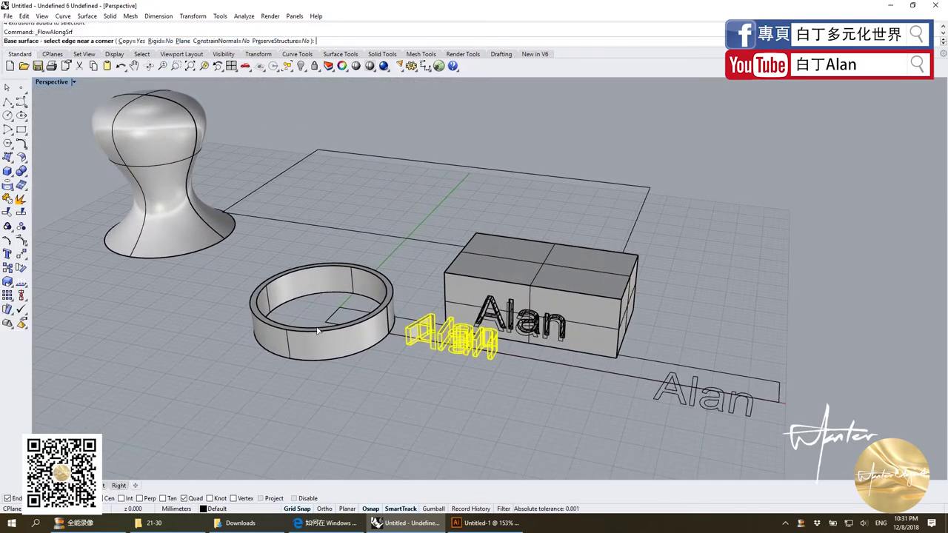
left_click(182, 41)
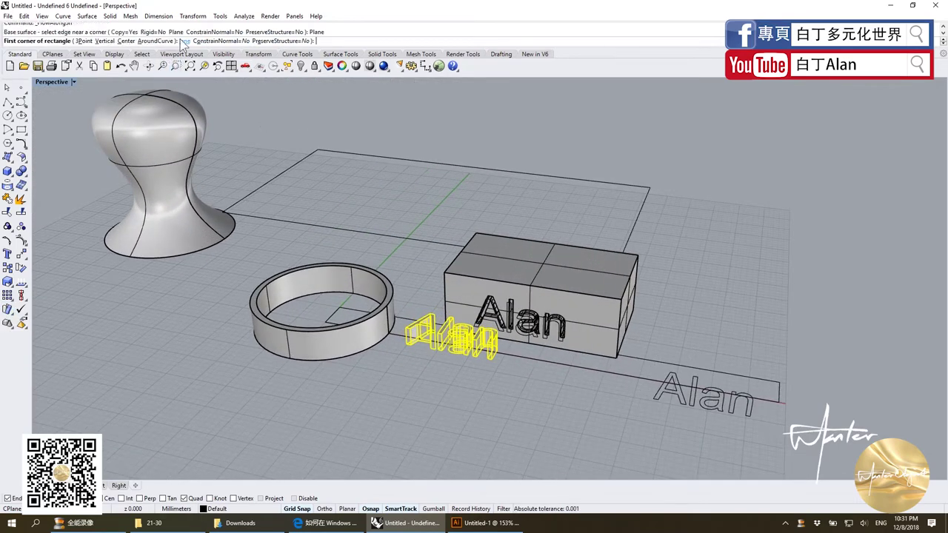
left_click(339, 309)
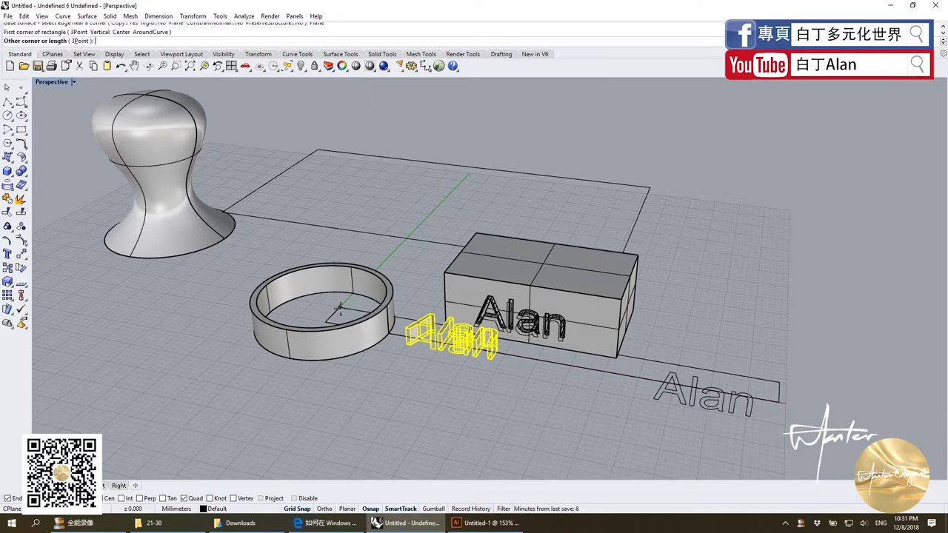
left_click(779, 402)
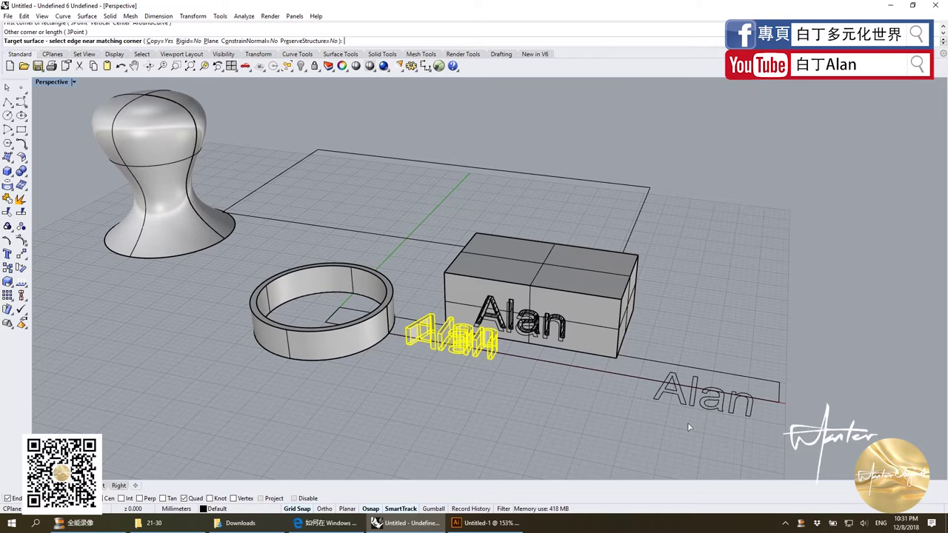
left_click(340, 354)
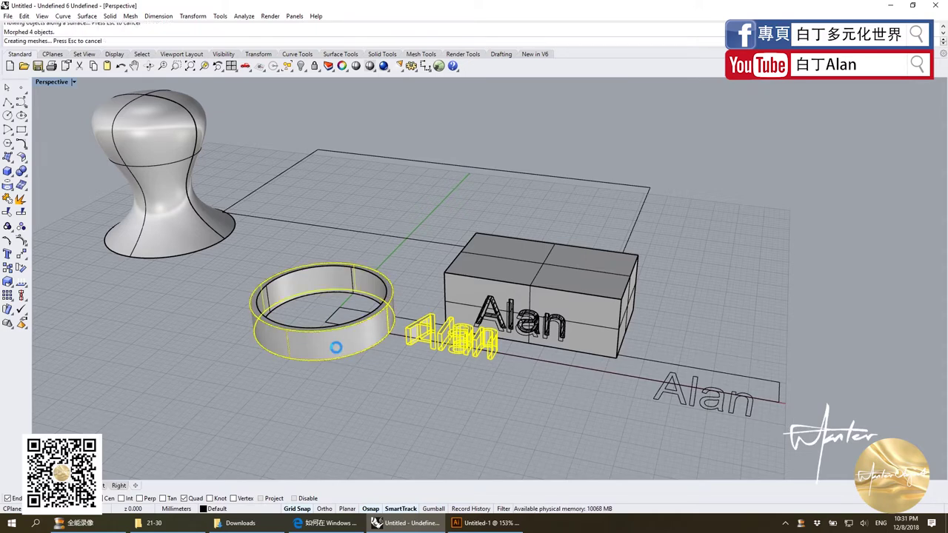
Step: Inspect the wrapped letters on the ring, then delete them
mouse_move(337, 353)
right_mouse_down()
mouse_move(511, 387)
mouse_move(374, 455)
mouse_move(355, 449)
mouse_move(412, 383)
right_mouse_up()
left_click(374, 455)
key("Delete")
Step: Wrap the Alan letter solids onto the ring again with FlowAlongSrf and a Plane base
left_click(437, 335)
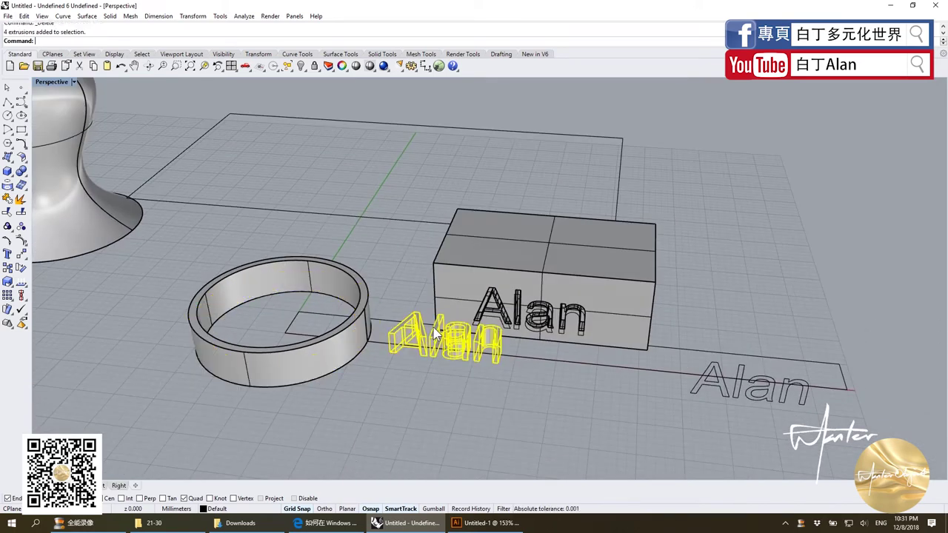
left_click(307, 405)
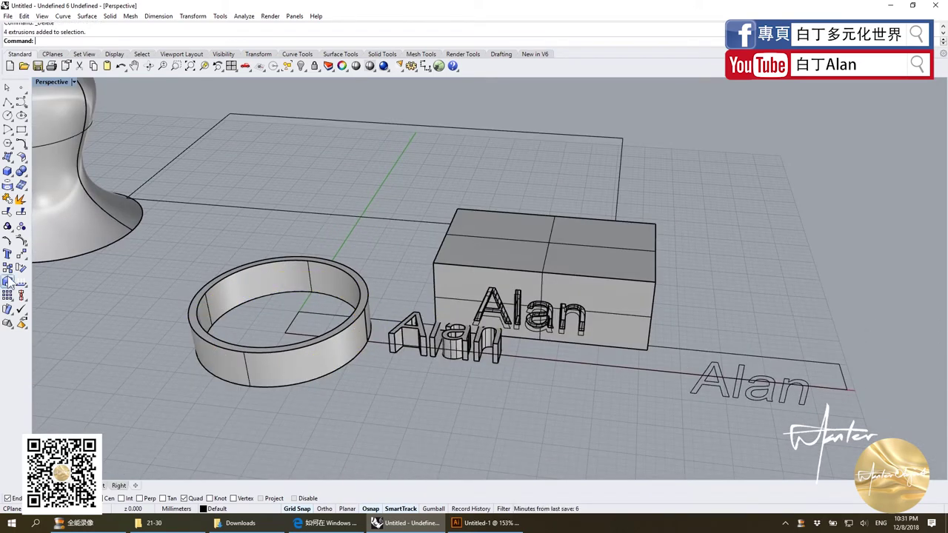
left_click(7, 310)
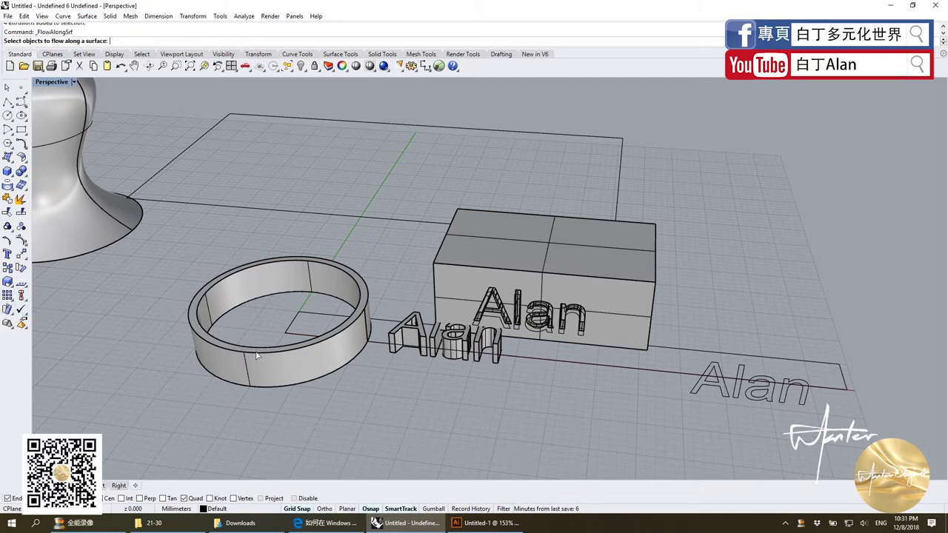
left_click(434, 337)
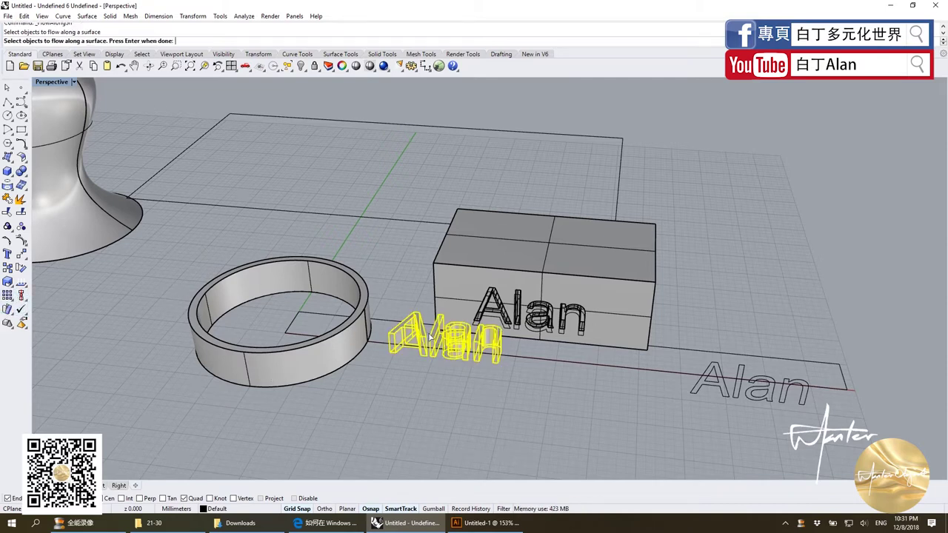
key("Return")
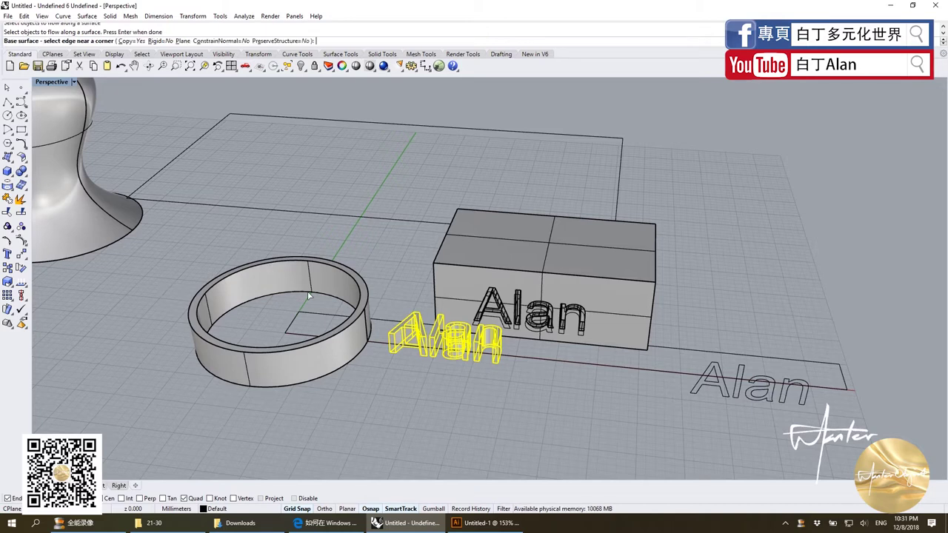
left_click(184, 41)
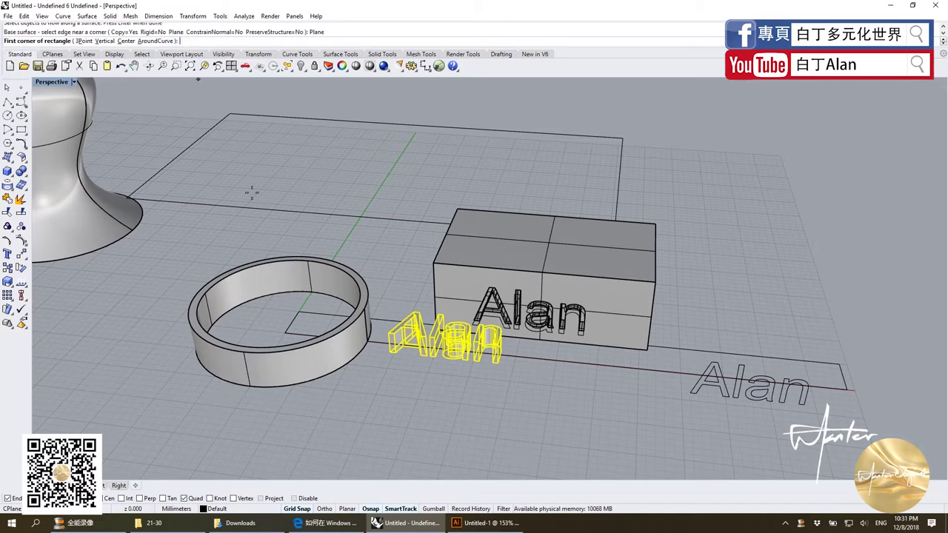
left_click(298, 312)
left_click(851, 391)
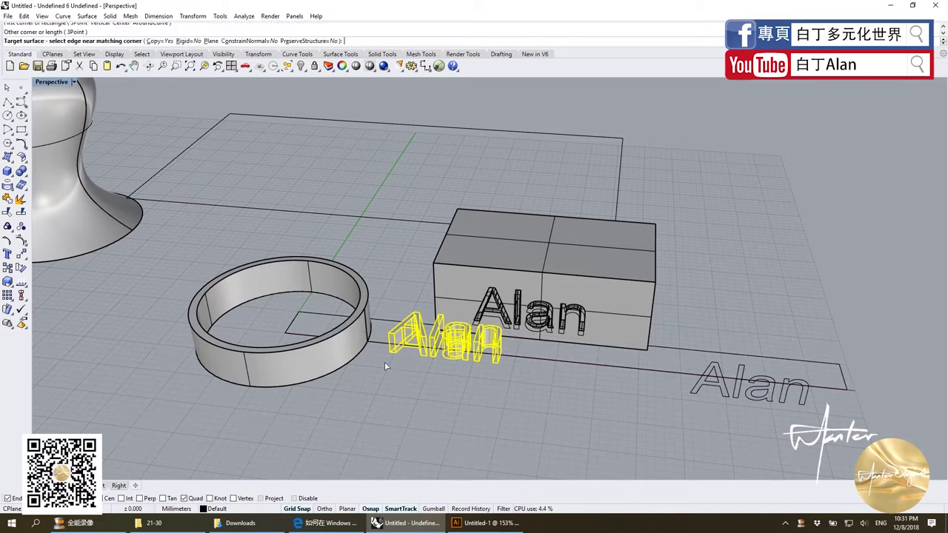
left_click(326, 360)
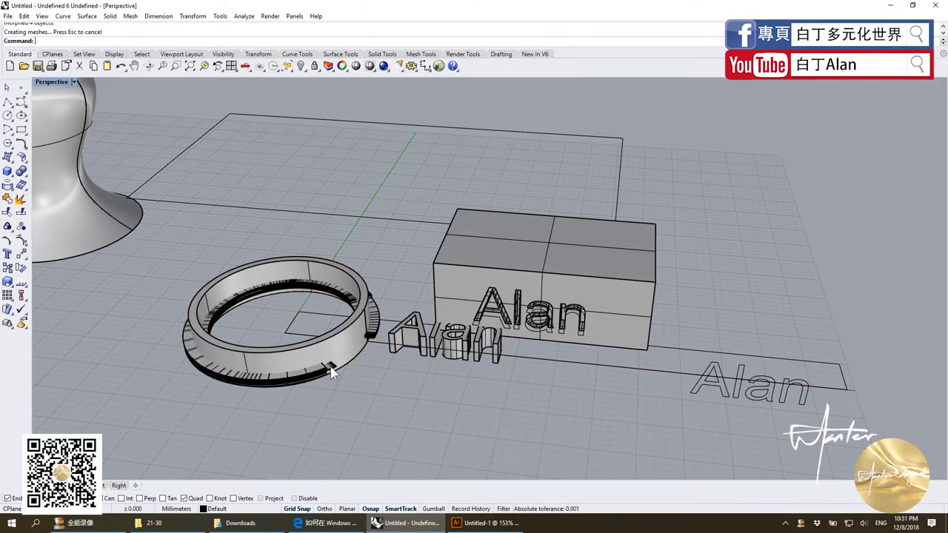
Step: Select the second wrapped copy on the ring and delete it
scroll(346, 389, "down", 3)
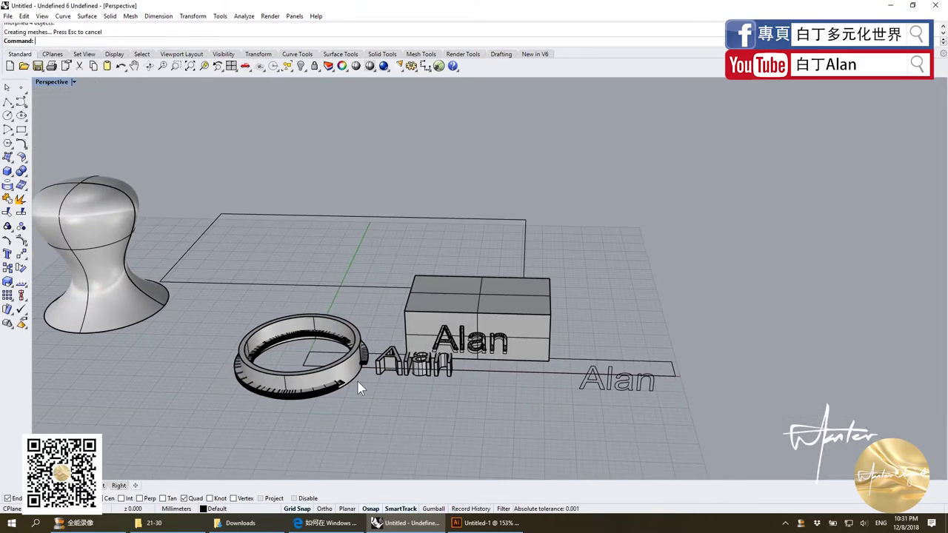
left_click(330, 388)
key("Delete")
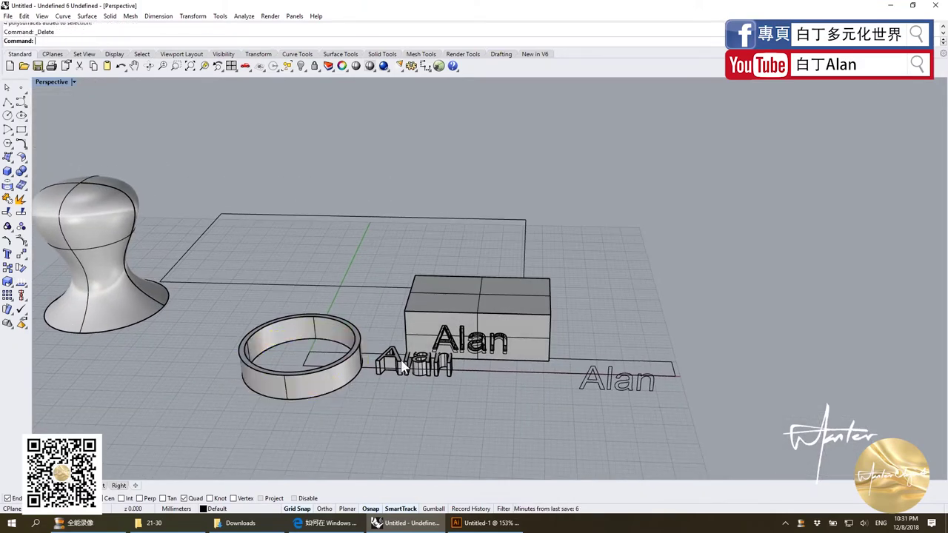
Step: Delete the leftover small letter solids and the base rectangle curve
left_click(404, 366)
left_click(370, 374)
key("Delete")
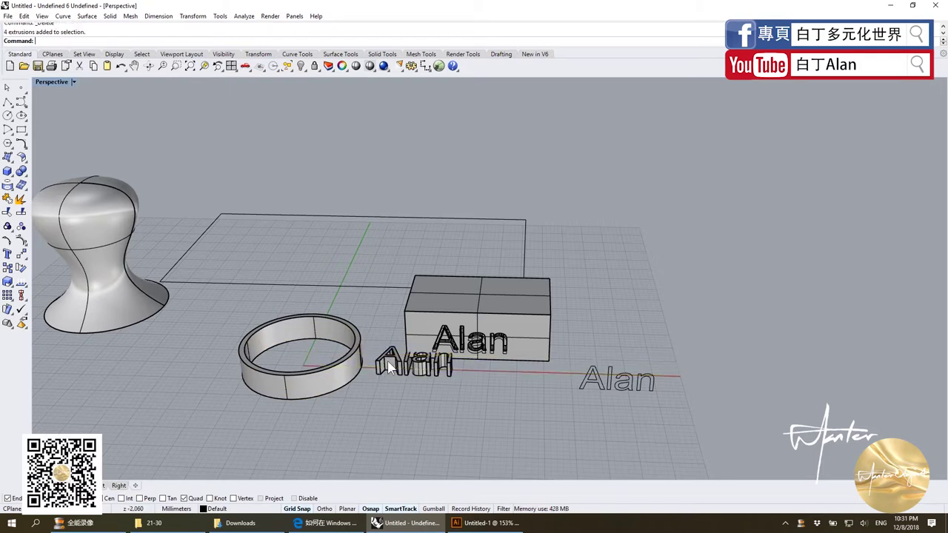
Step: Create a new flat UV outline of the ring and move it to the front
left_click(9, 159)
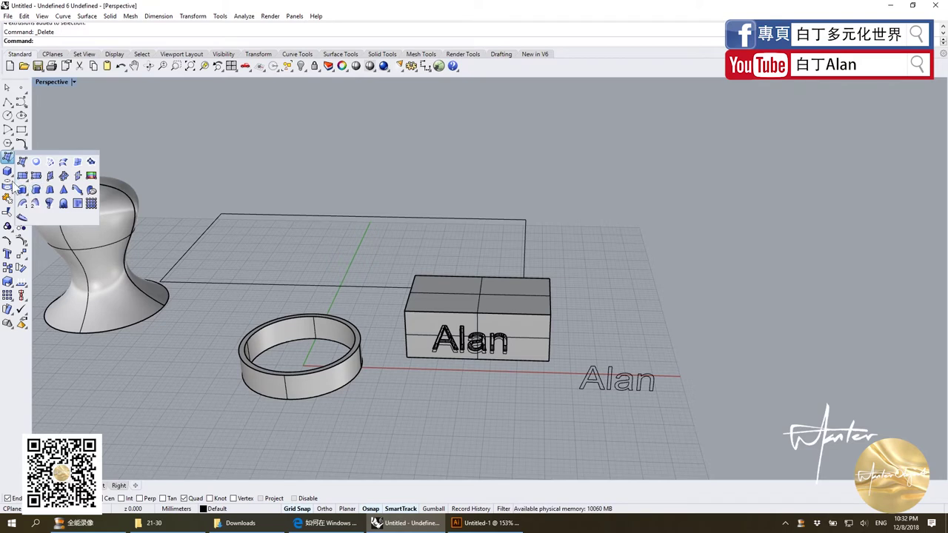
left_click(49, 214)
left_click(334, 405)
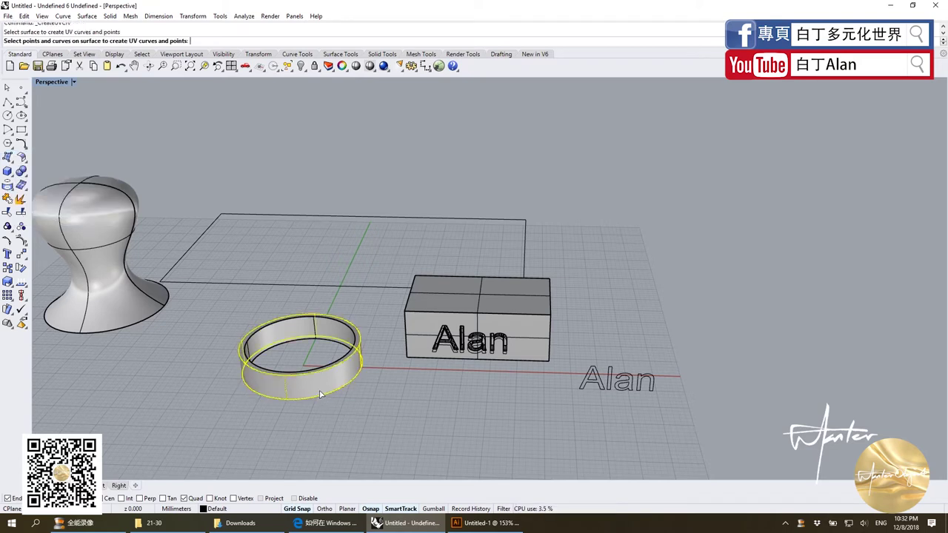
key("Return")
left_click_drag(433, 372, 453, 436)
left_click(557, 393)
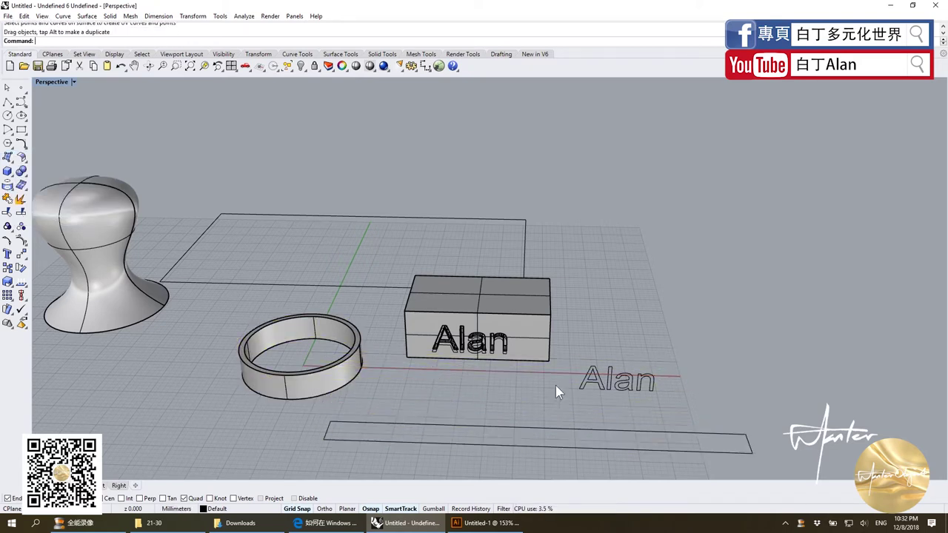
Step: Delete the engraved Alan box
left_click_drag(649, 388, 545, 355)
left_click(556, 376)
left_click(513, 323)
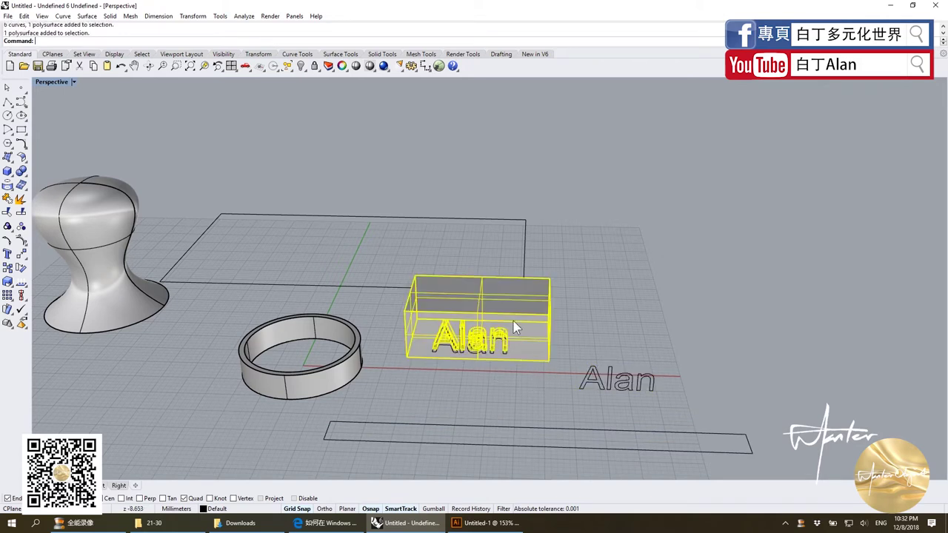
left_click(517, 367)
left_click(411, 314)
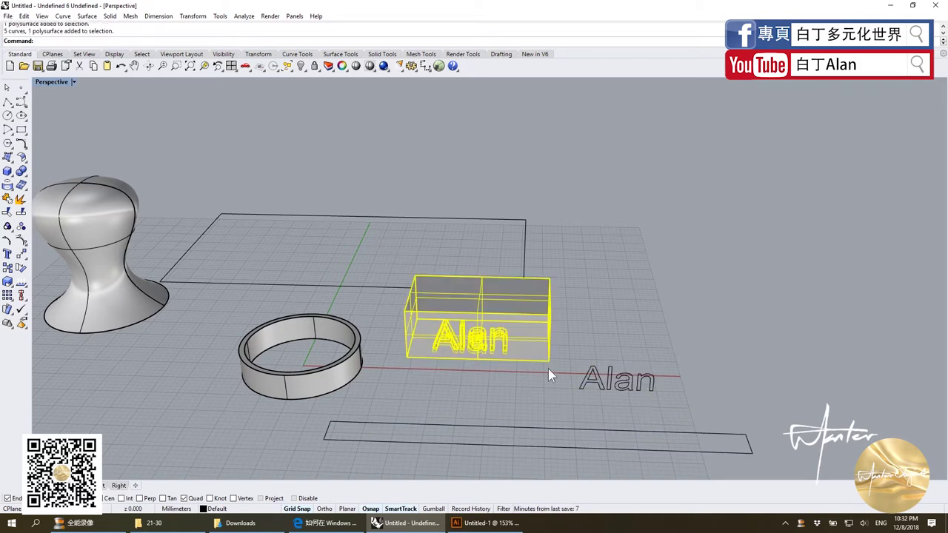
key("Delete")
Step: Select the flat Alan curves and start ExtrudeCrv on them
left_click_drag(632, 413, 571, 362)
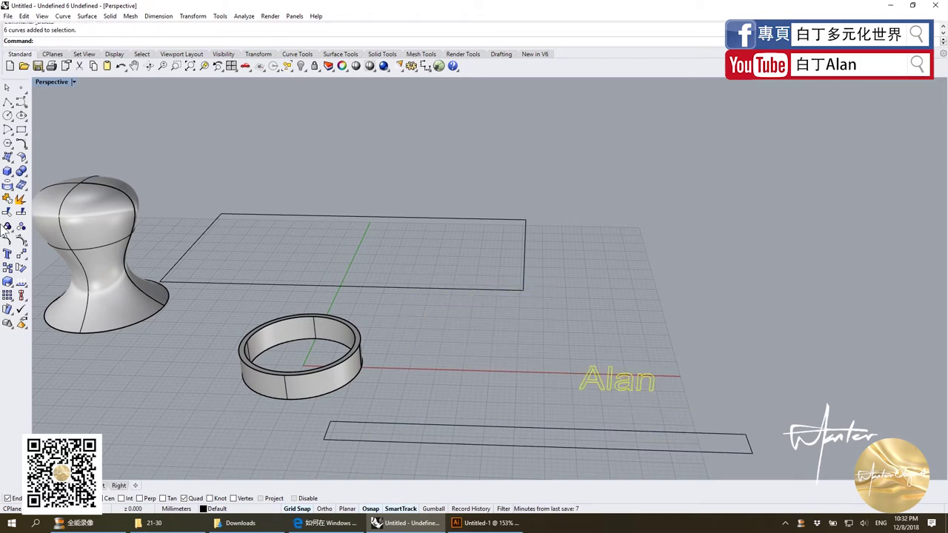
left_click(11, 178)
left_click(66, 196)
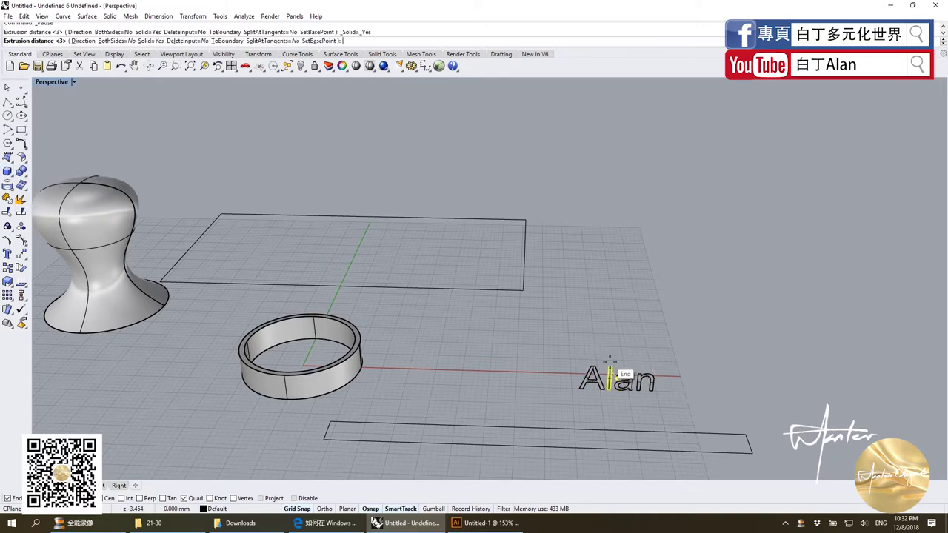
Step: Extrude the Alan curves into solids and group the four letters
scroll(624, 364, "up", 3)
left_click(625, 355)
mouse_move(718, 369)
right_mouse_down()
mouse_move(642, 361)
mouse_move(528, 388)
right_mouse_up()
left_click_drag(376, 452, 319, 265)
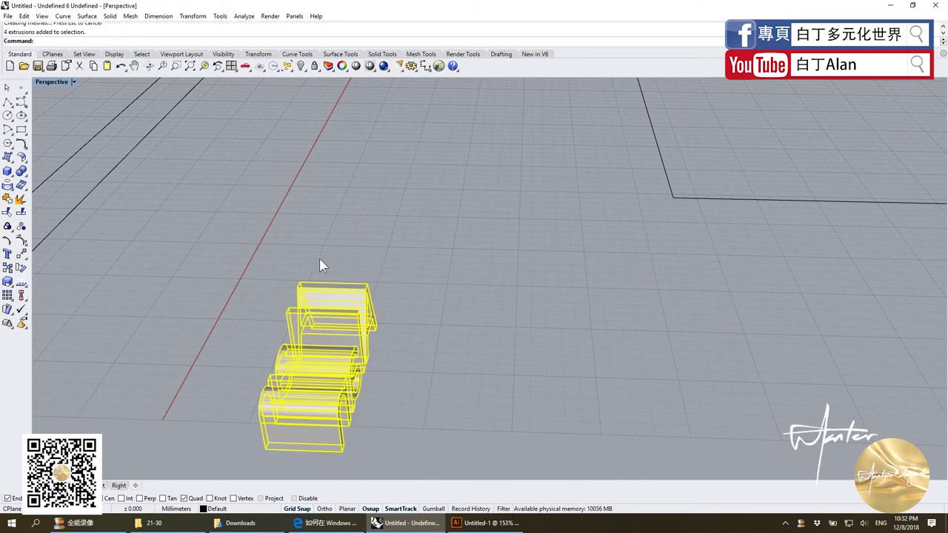
key("ctrl+g")
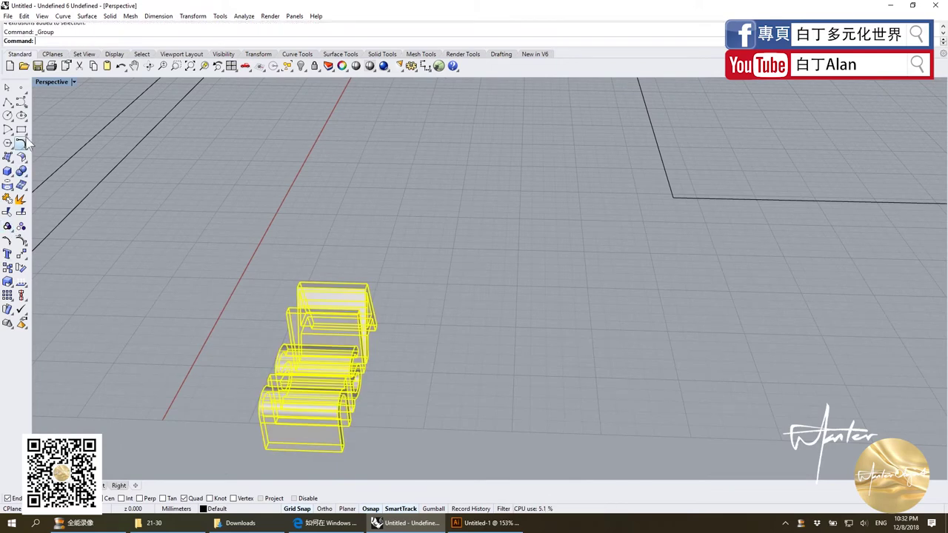
Step: Rotate the grouped letters 90° in the Right view and move them left
double_click(54, 81)
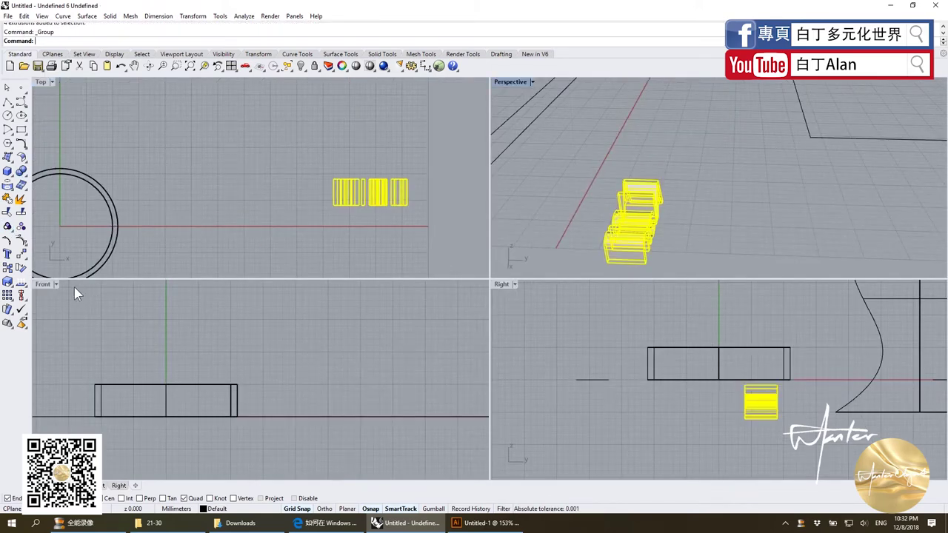
left_click(20, 268)
left_click(778, 418)
left_click(777, 328)
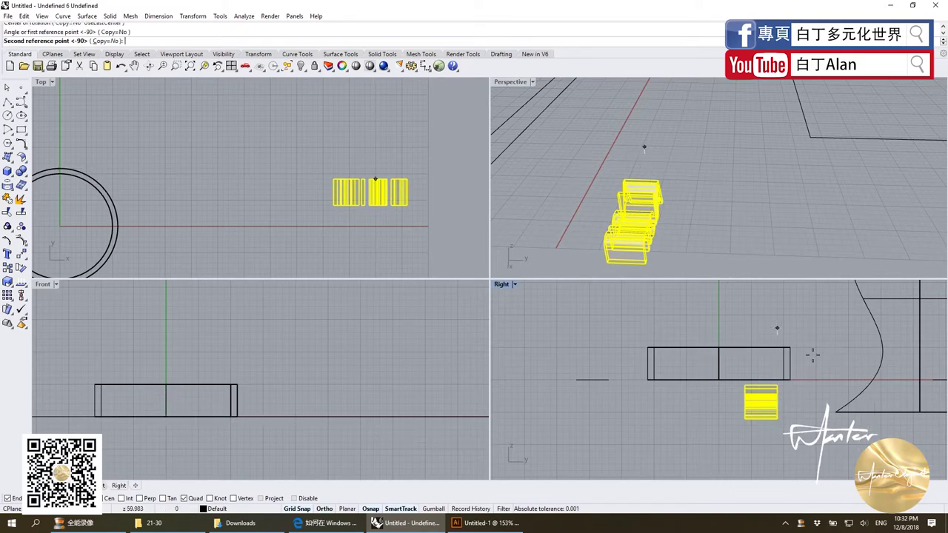
left_click(868, 418)
left_click_drag(792, 404, 586, 377)
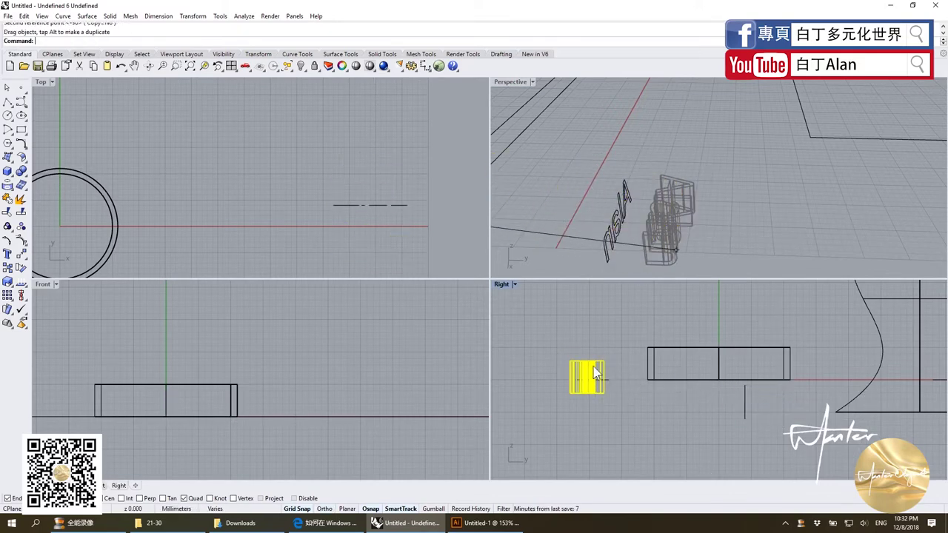
scroll(318, 252, "down", 3)
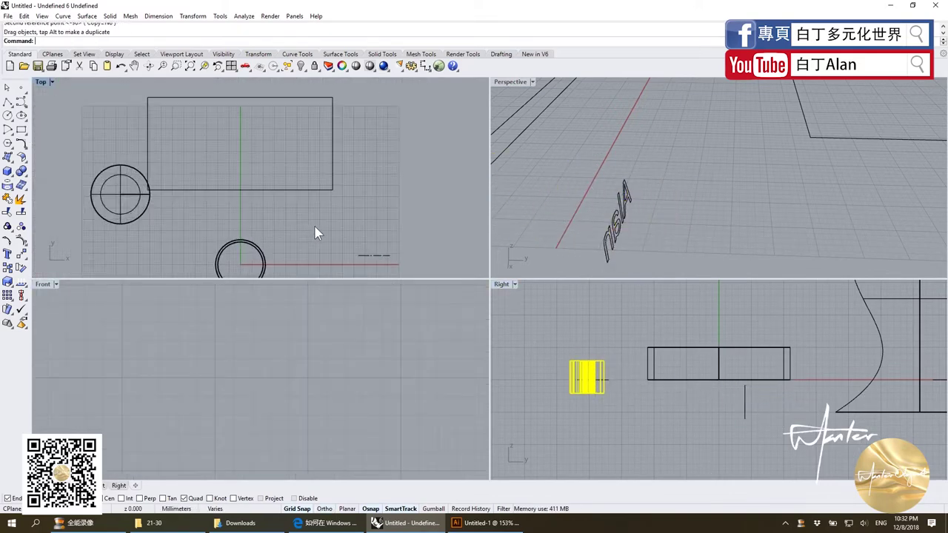
Step: In the Top view, move the grouped letters onto the ring's flat outline strip
scroll(300, 231, "up", 3)
left_click_drag(352, 232, 247, 239)
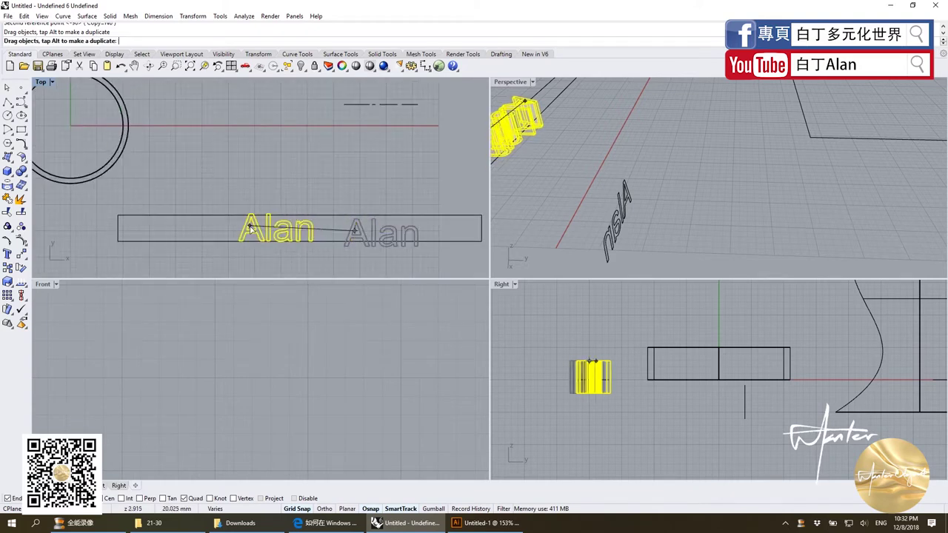
scroll(251, 237, "up", 3)
left_click(8, 284)
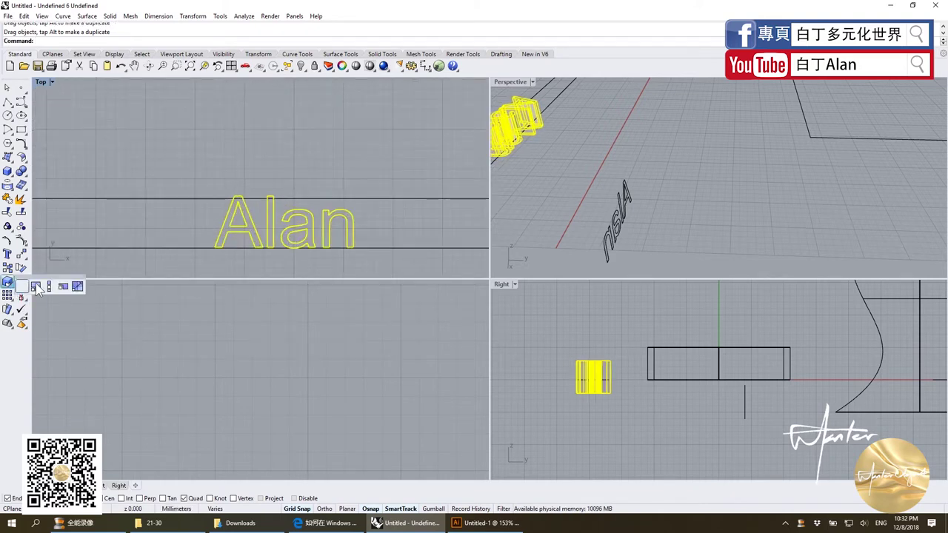
left_click(280, 136)
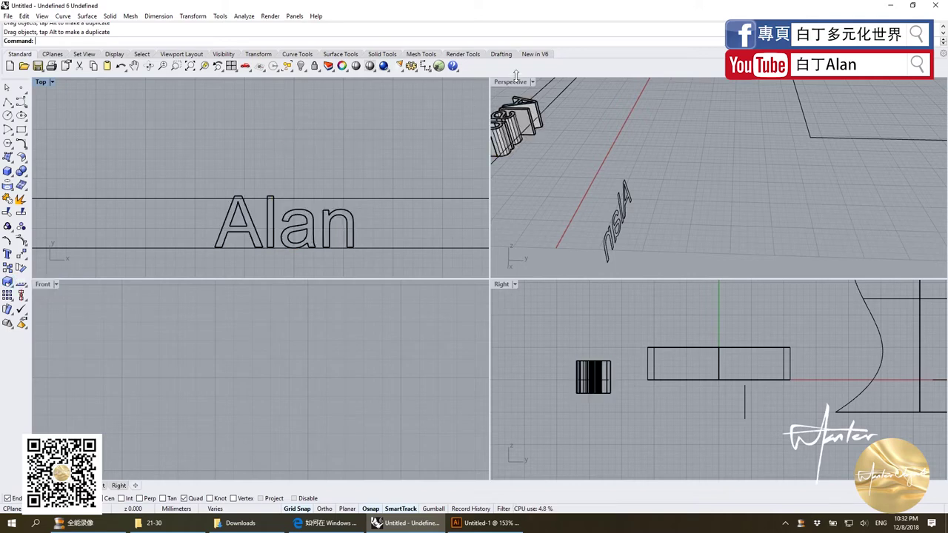
Step: Maximize Perspective, orbit to check the letters on the strip, and select them
double_click(511, 83)
right_click_drag(501, 240, 498, 277)
scroll(498, 277, "down", 5)
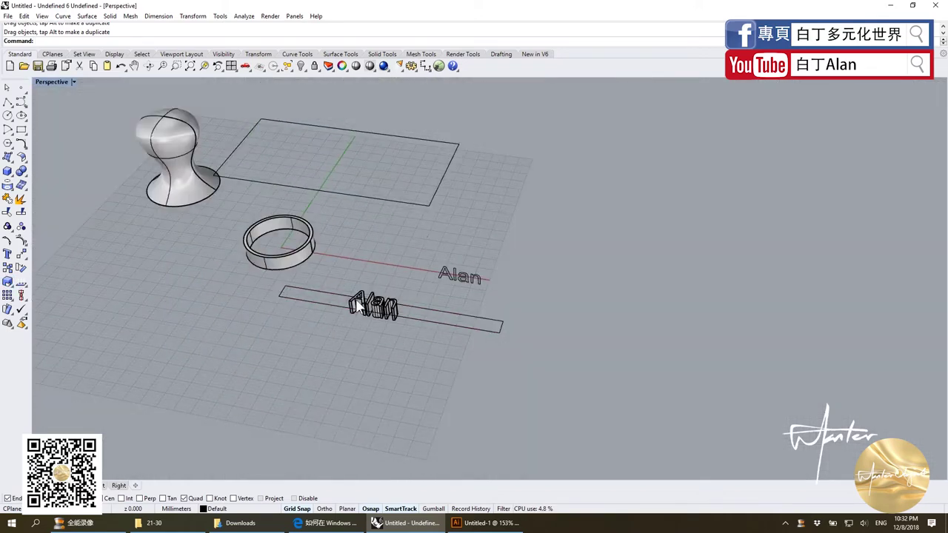
scroll(379, 331, "up", 5)
scroll(383, 333, "down", 2)
right_click_drag(383, 333, 348, 297)
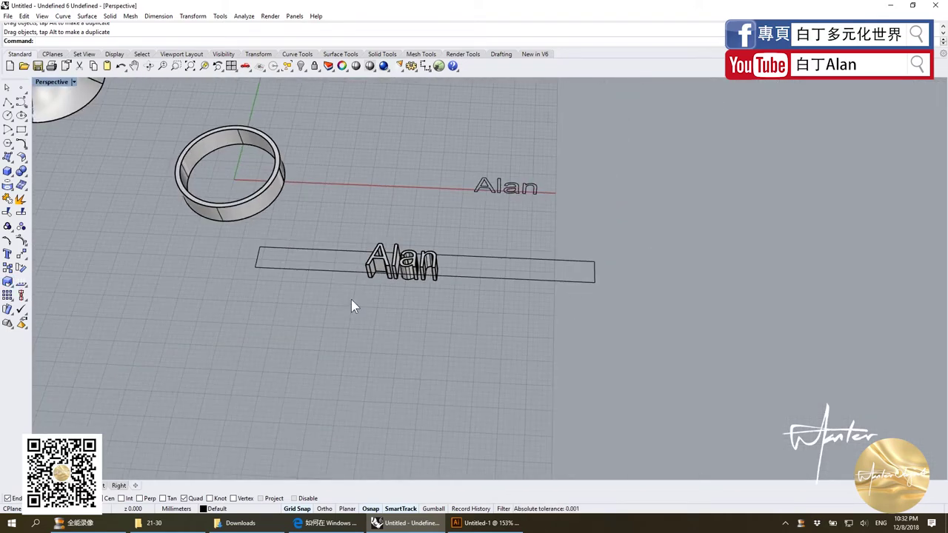
left_click(393, 263)
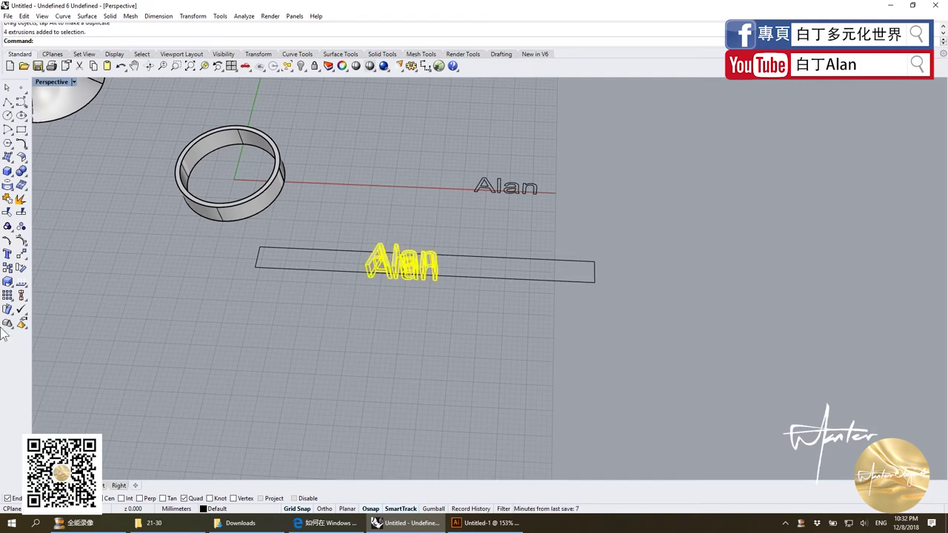
Step: Flow the extruded letters onto the ring with a Plane base snapped to the strip corners
left_click(116, 307)
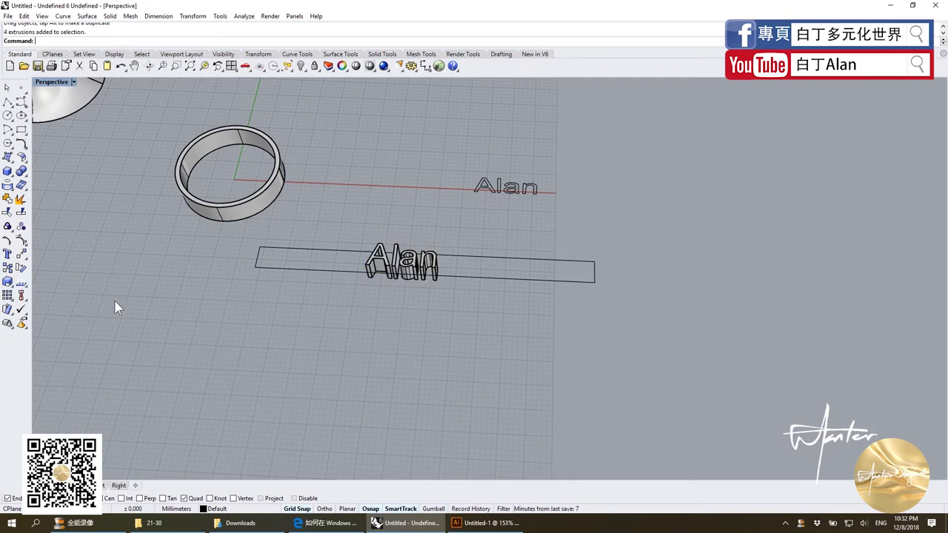
left_click(7, 310)
left_click(391, 272)
key("Return")
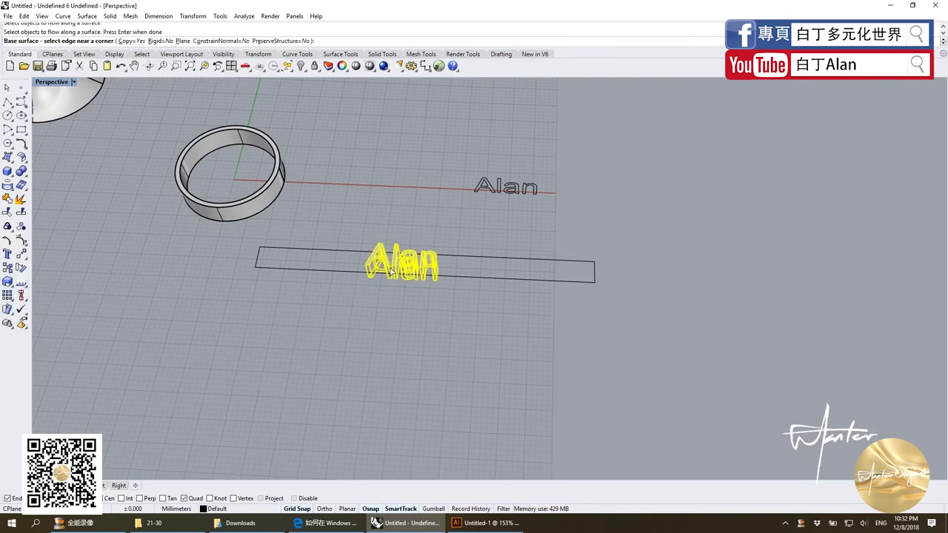
left_click(182, 41)
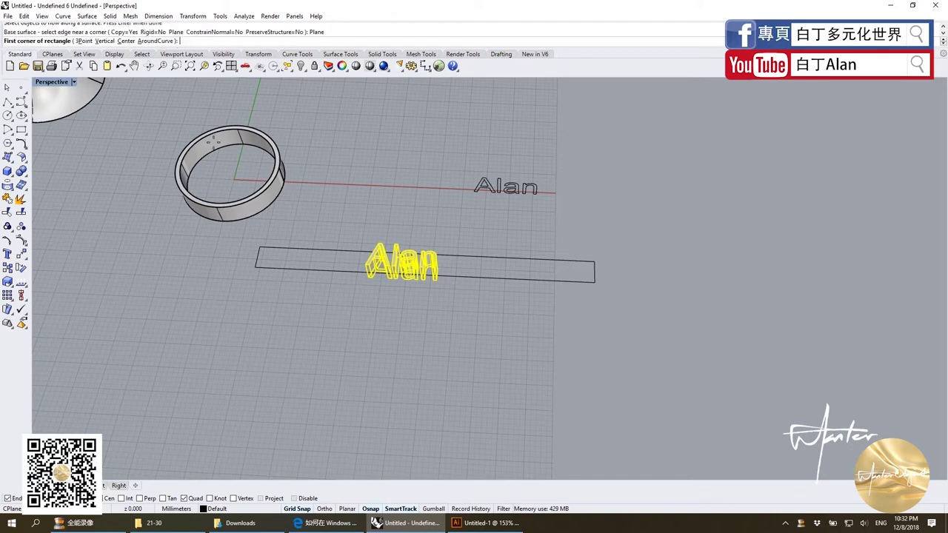
left_click(259, 246)
left_click(593, 280)
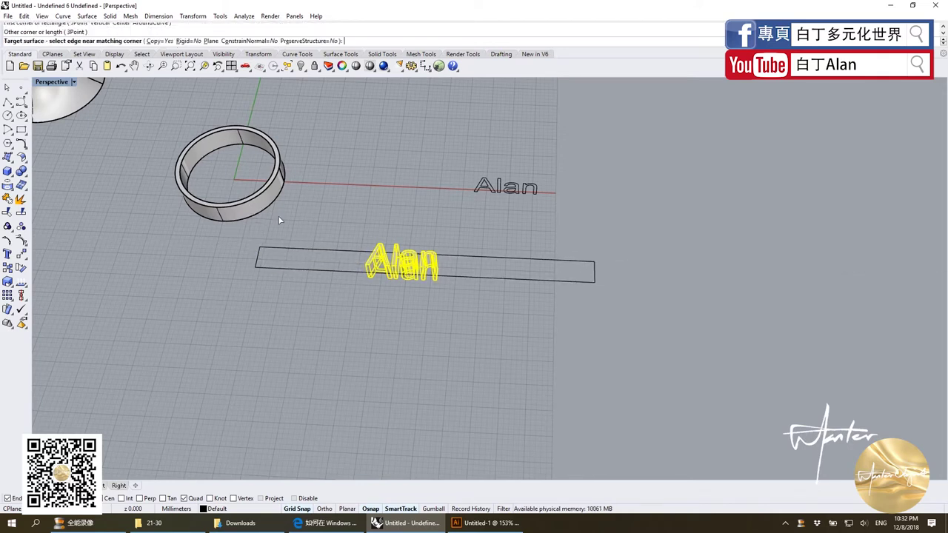
left_click(239, 224)
left_click(281, 258)
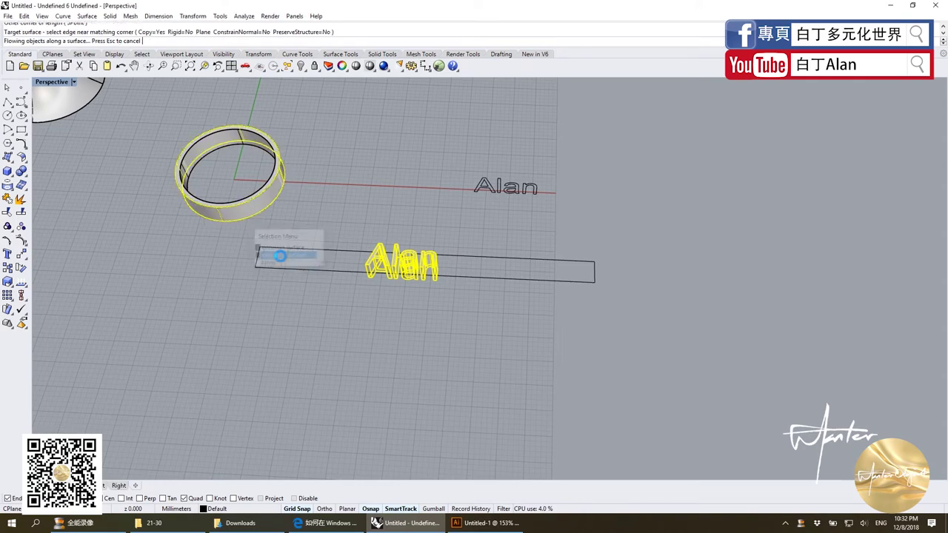
Step: Orbit around to inspect the raised lettering on the ring, then select the flat letter set
mouse_move(284, 264)
right_mouse_down()
mouse_move(296, 200)
mouse_move(351, 240)
right_mouse_up()
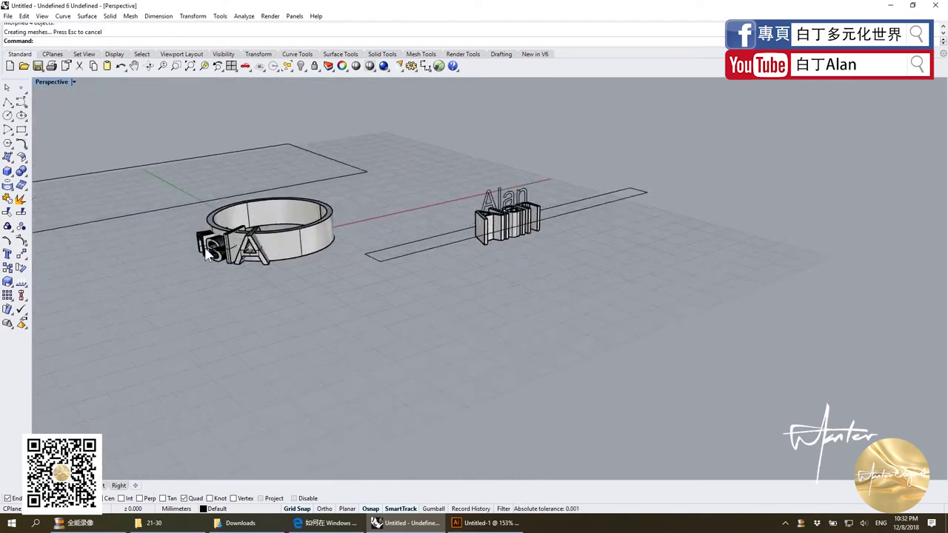
scroll(351, 240, "up", 5)
scroll(351, 239, "down", 3)
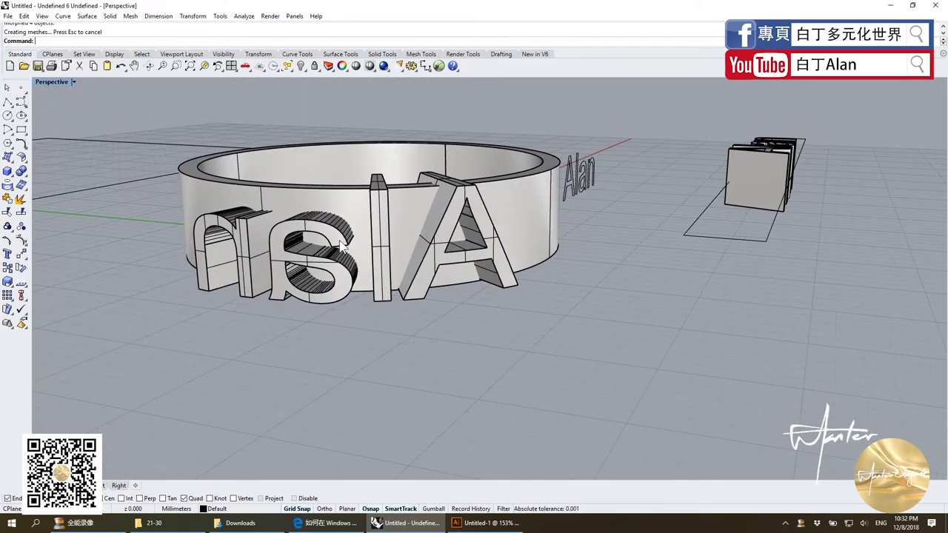
scroll(351, 239, "down", 3)
right_click_drag(351, 239, 288, 258)
scroll(288, 258, "down", 2)
scroll(309, 250, "up", 1)
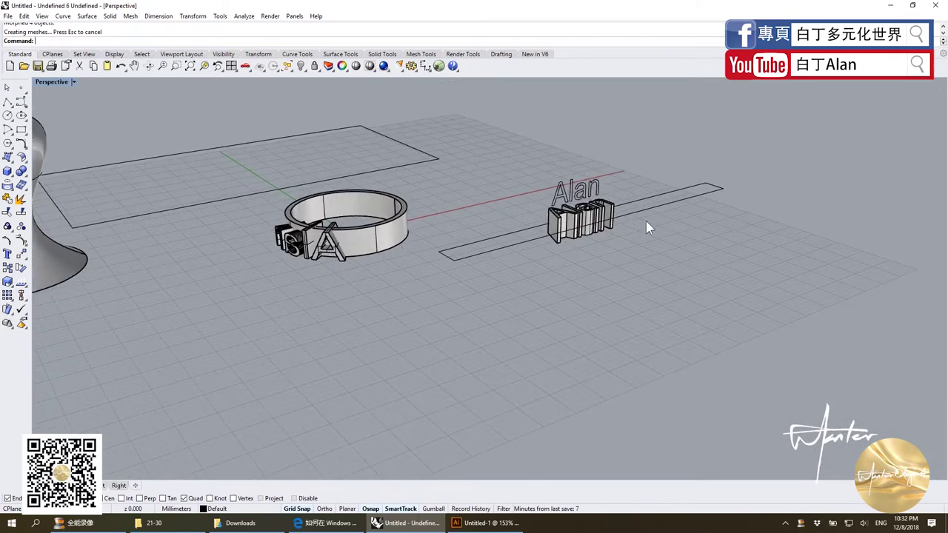
left_click(563, 228)
Step: Rotate the flat Alan letters 180° in the Front view and slide them back over the strip
double_click(55, 82)
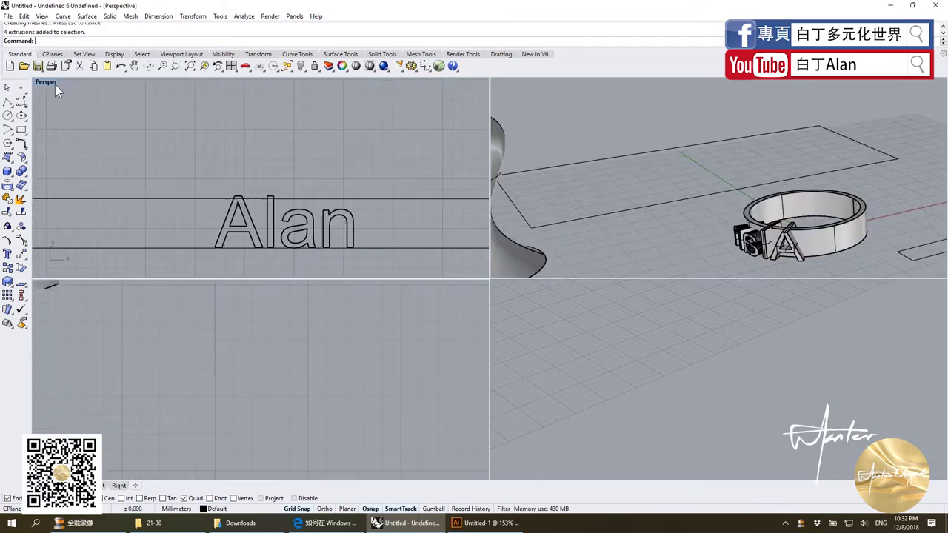
left_click(20, 268)
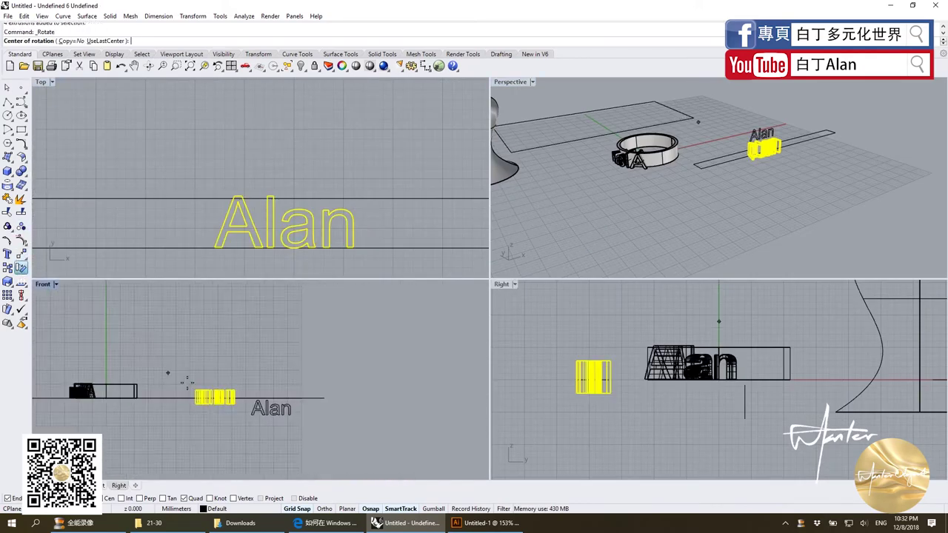
left_click(234, 404)
left_click(165, 403)
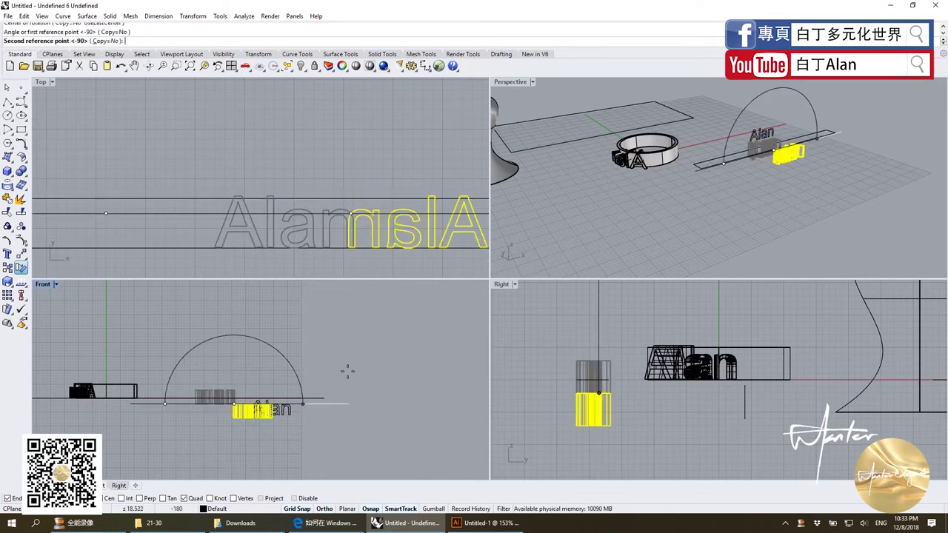
left_click(333, 405)
left_click_drag(249, 418, 220, 402)
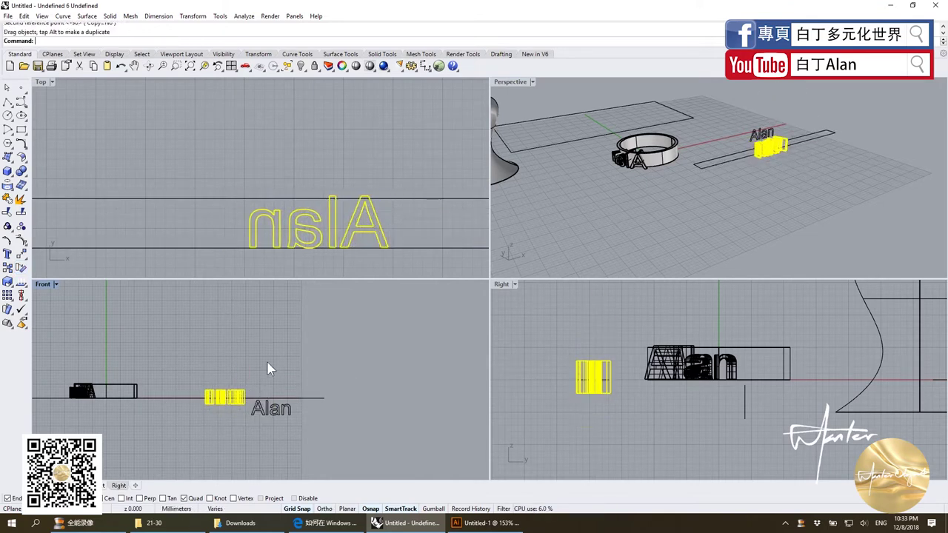
key("Escape")
Step: Maximize the Perspective view and delete the wrapped Alan letters from the ring
double_click(523, 81)
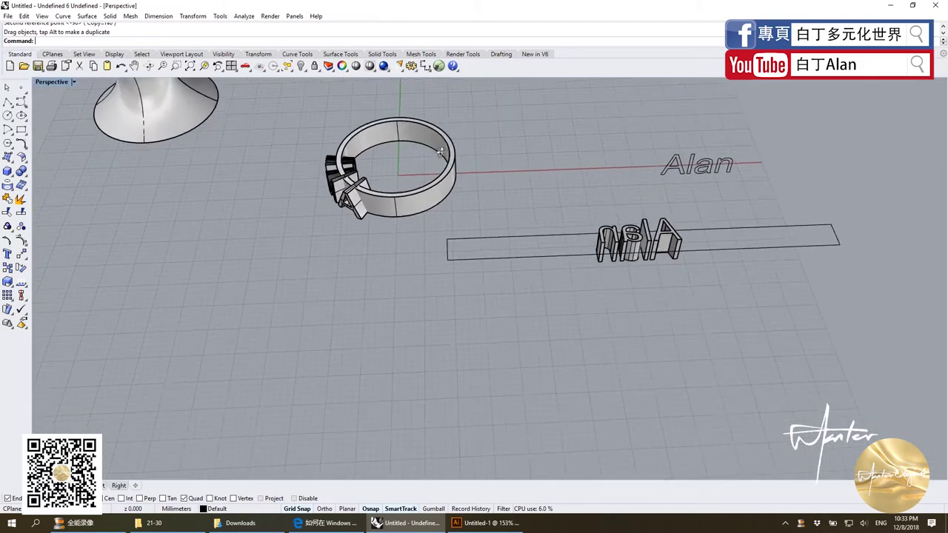
scroll(568, 361, "down", 3)
right_click_drag(532, 299, 459, 286)
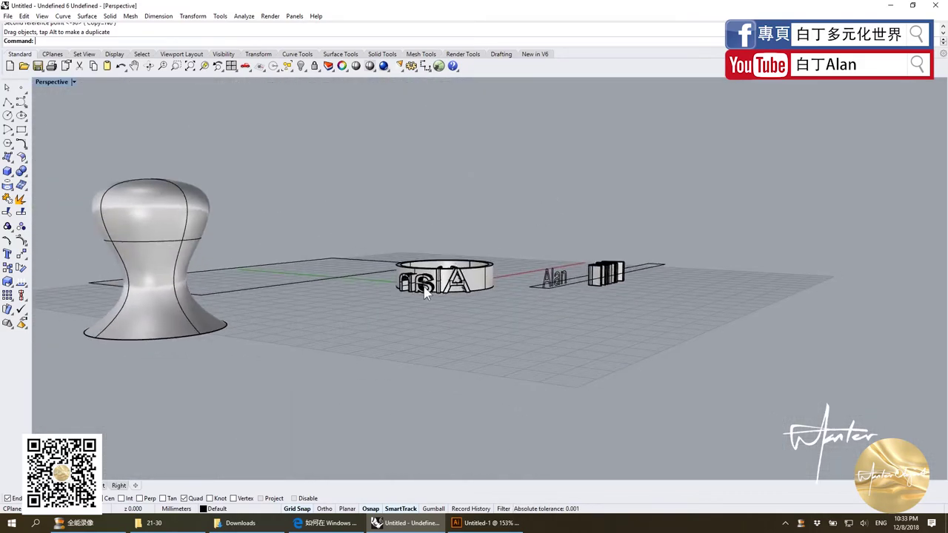
scroll(459, 287, "up", 5)
right_click_drag(385, 270, 401, 289)
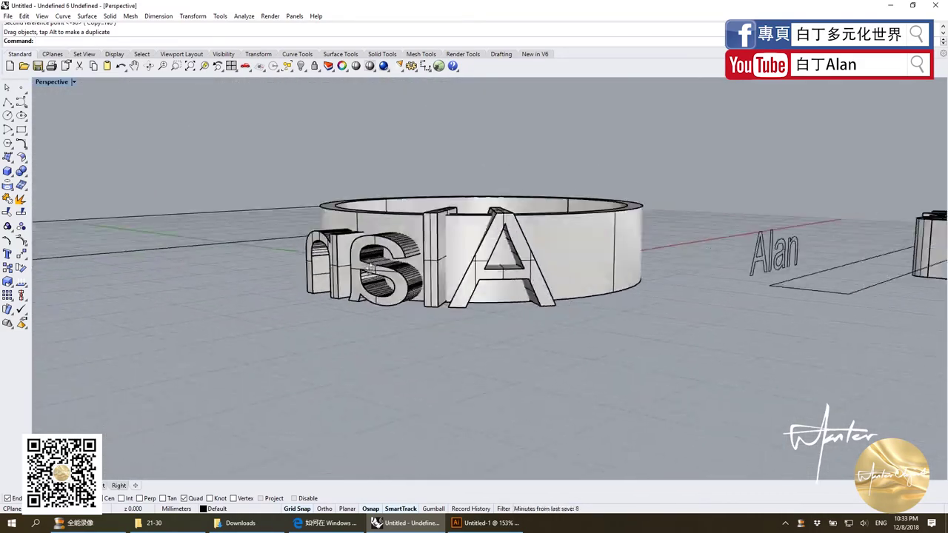
scroll(641, 325, "down", 3)
scroll(619, 325, "up", 4)
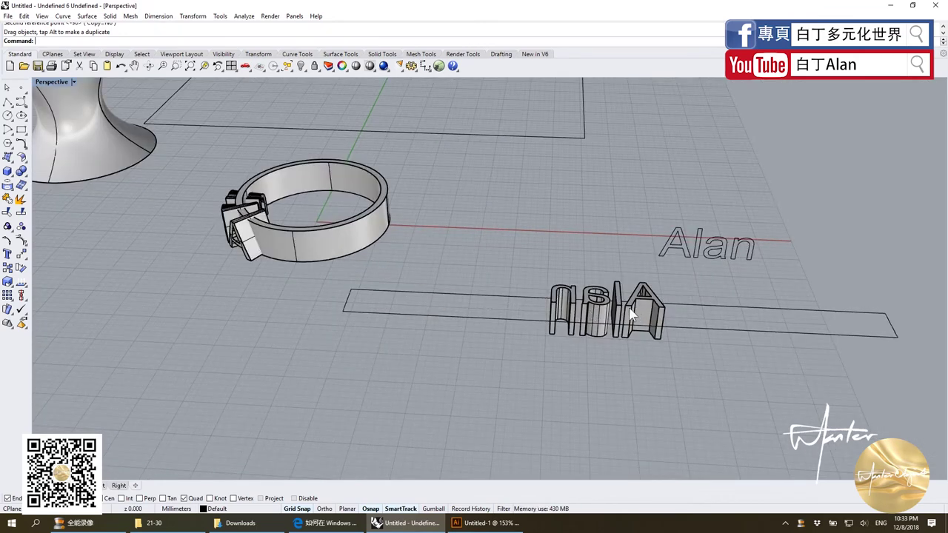
scroll(636, 309, "down", 4)
scroll(537, 293, "up", 2)
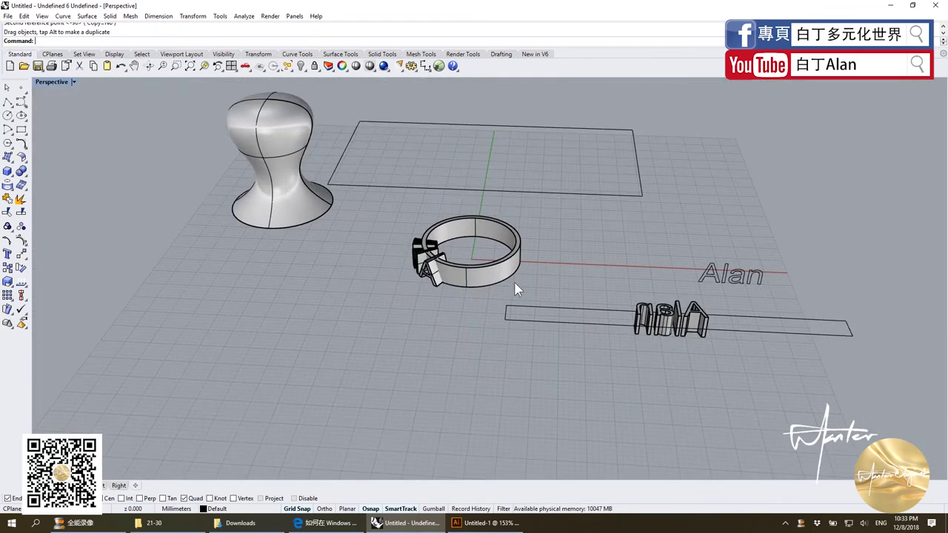
left_click(426, 259)
key("Delete")
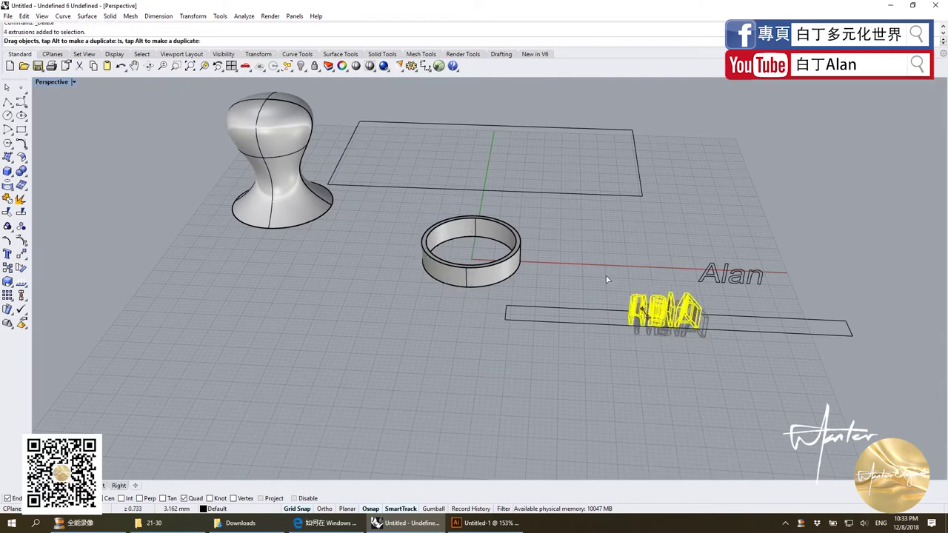
Step: Drag the flipped Alan letters into the large rectangle and launch FlowAlongSrf
left_click_drag(646, 317, 459, 152)
left_click(414, 191)
scroll(415, 196, "down", 3)
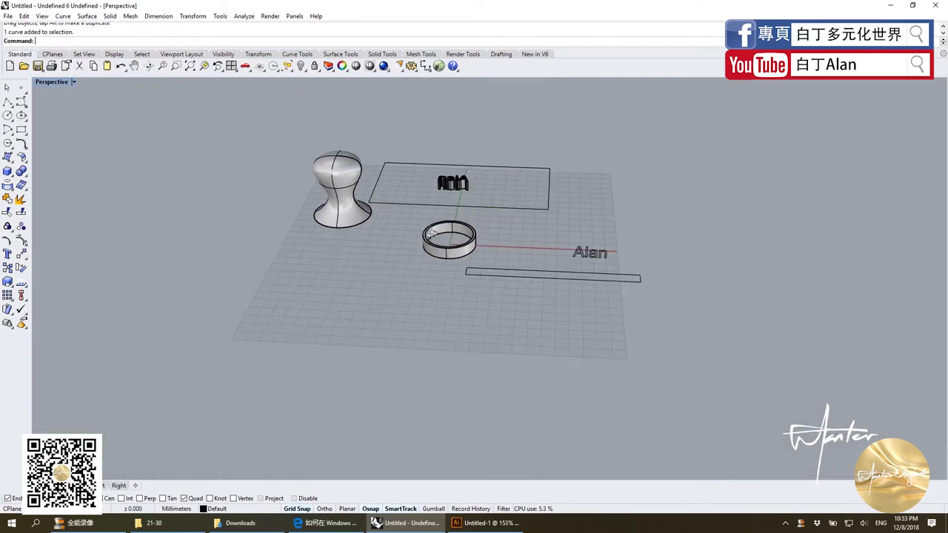
scroll(409, 182, "up", 5)
scroll(411, 181, "up", 1)
scroll(387, 222, "down", 4)
scroll(359, 313, "up", 1)
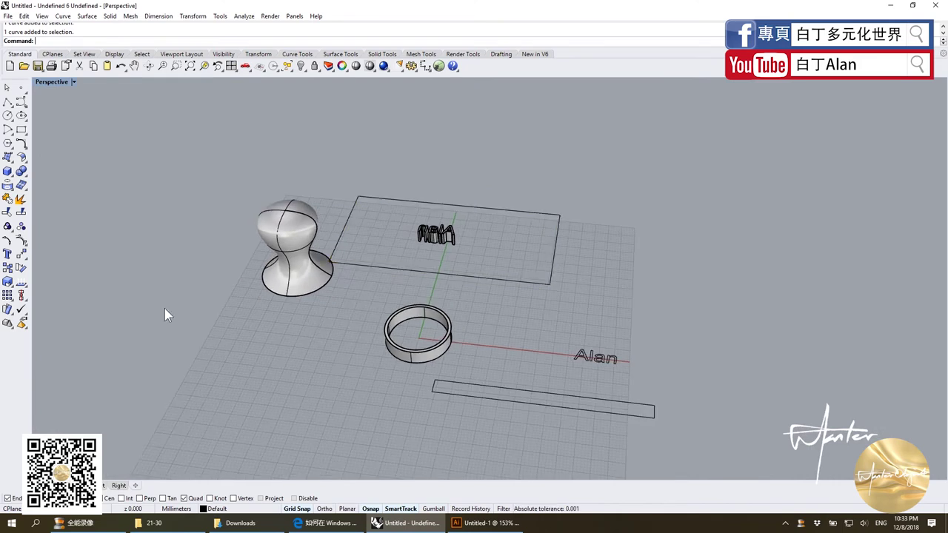
left_click(10, 310)
Step: Flow the letters from a Plane base on the rectangle's corners onto the vase's side
left_click(428, 245)
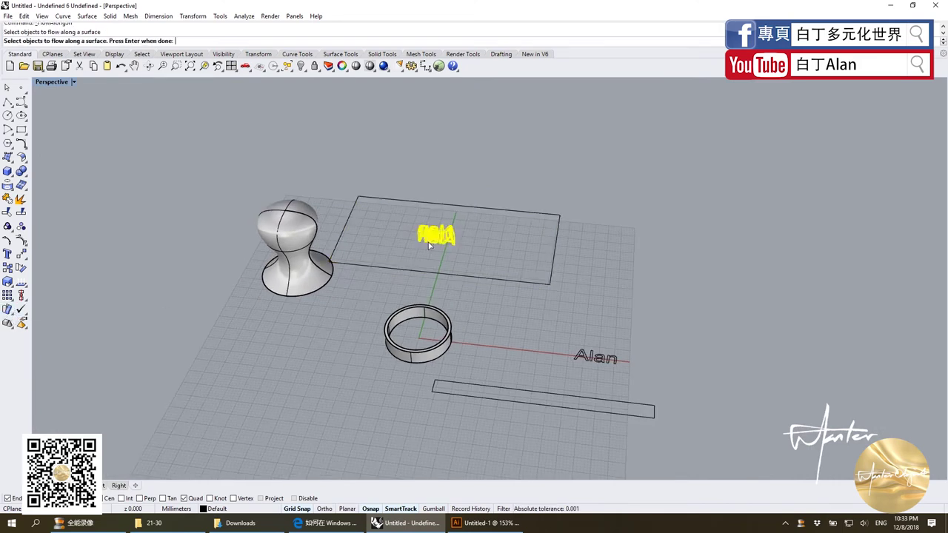
key("Return")
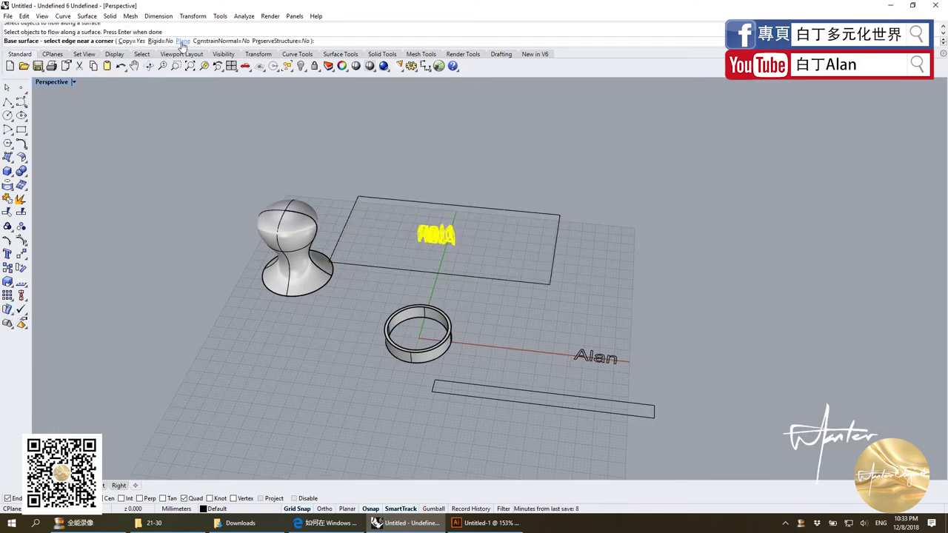
left_click(182, 41)
left_click(358, 197)
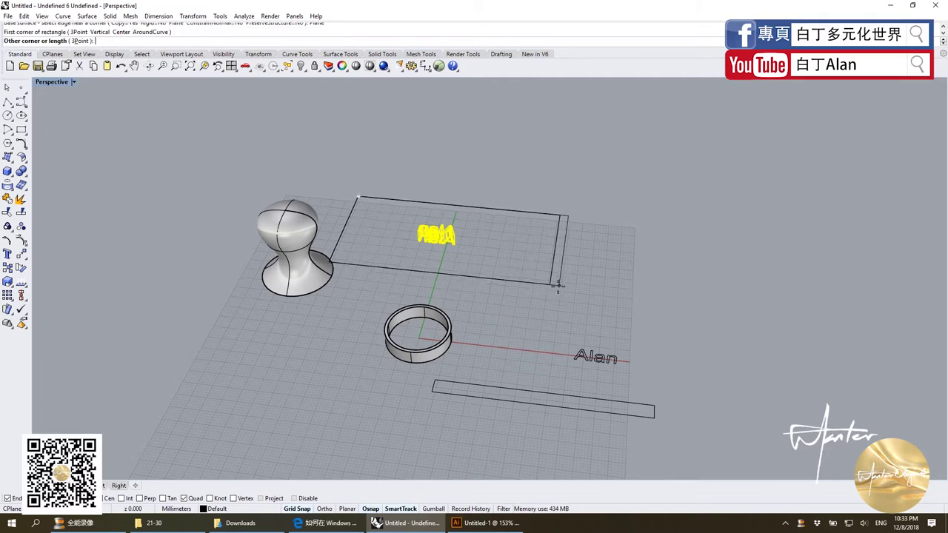
left_click(557, 284)
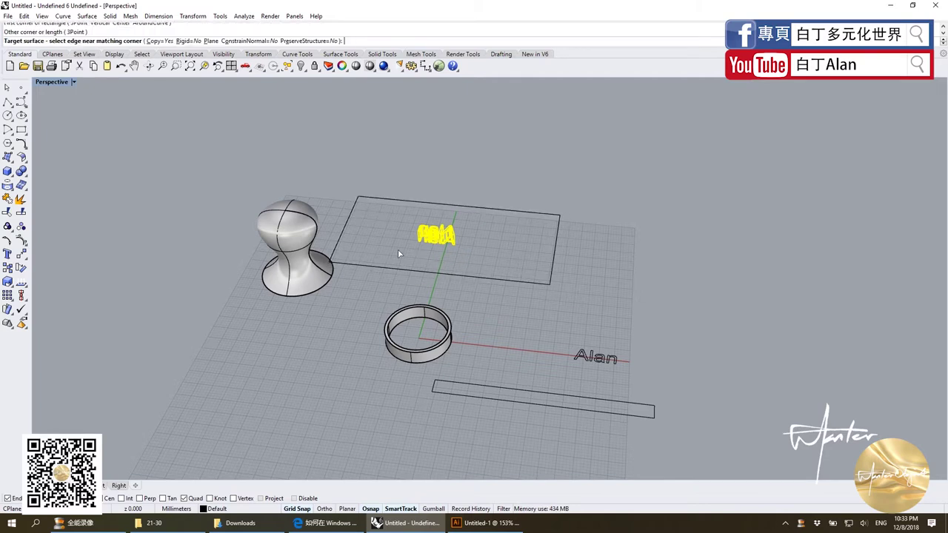
left_click(309, 263)
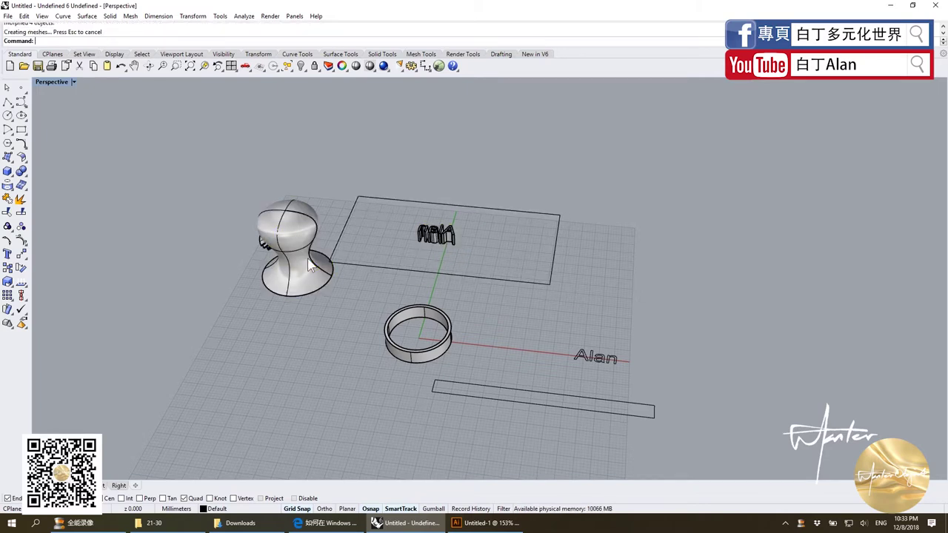
right_click_drag(444, 281, 453, 201)
scroll(404, 298, "up", 5)
scroll(474, 305, "up", 2)
Step: Zoom and orbit around the vase to inspect the wrapped Alan letters
scroll(478, 290, "down", 4)
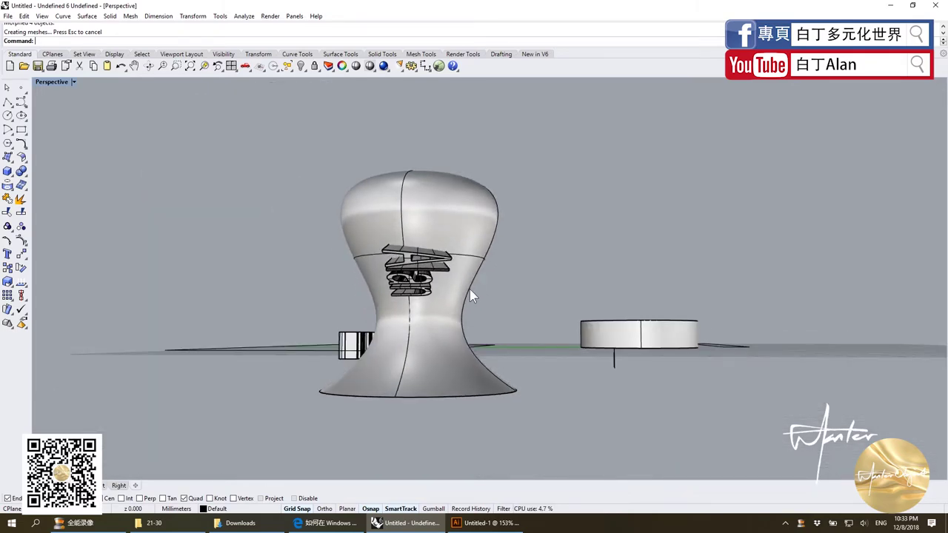
scroll(455, 288, "up", 5)
scroll(449, 262, "down", 2)
scroll(419, 246, "up", 2)
scroll(404, 262, "down", 3)
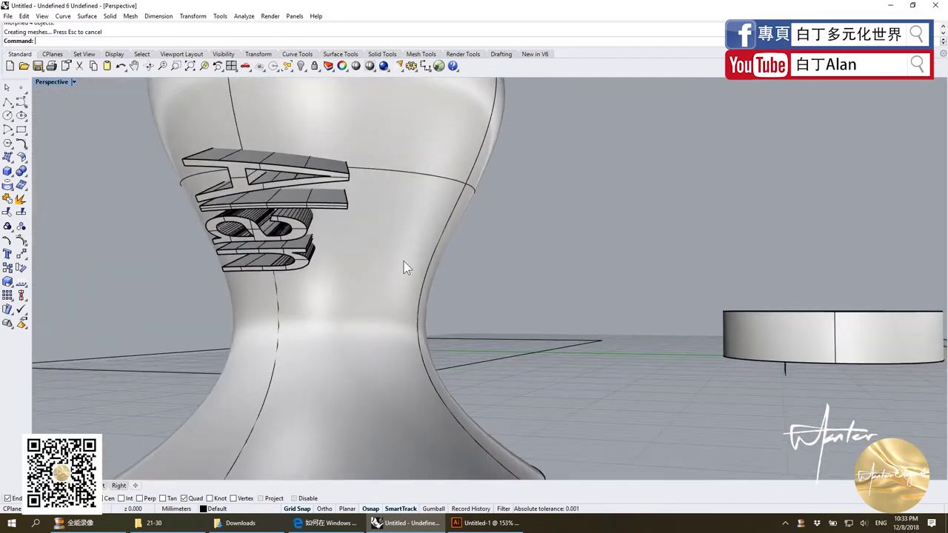
scroll(396, 243, "down", 2)
scroll(407, 235, "down", 3)
scroll(419, 229, "down", 1)
right_click_drag(419, 229, 393, 199)
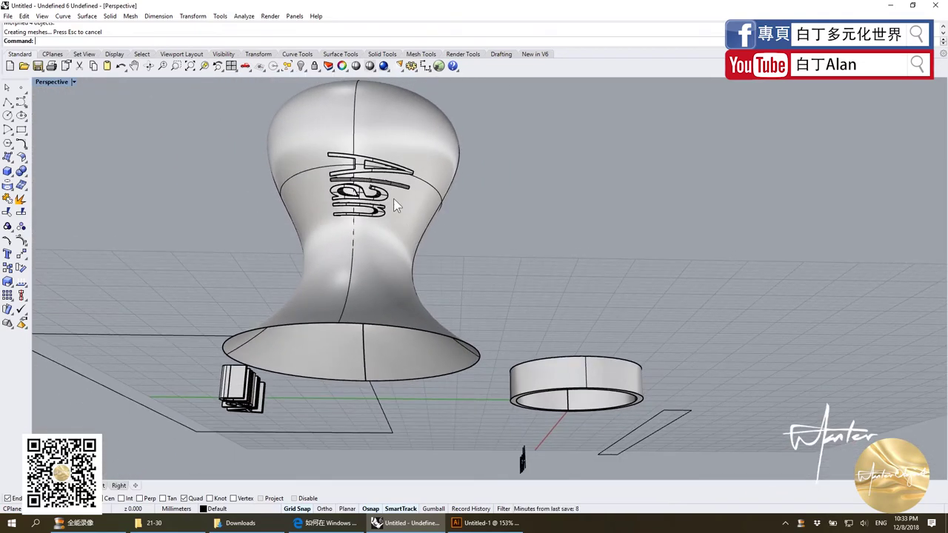
left_click(377, 204)
right_click_drag(491, 226, 609, 242)
scroll(609, 241, "up", 3)
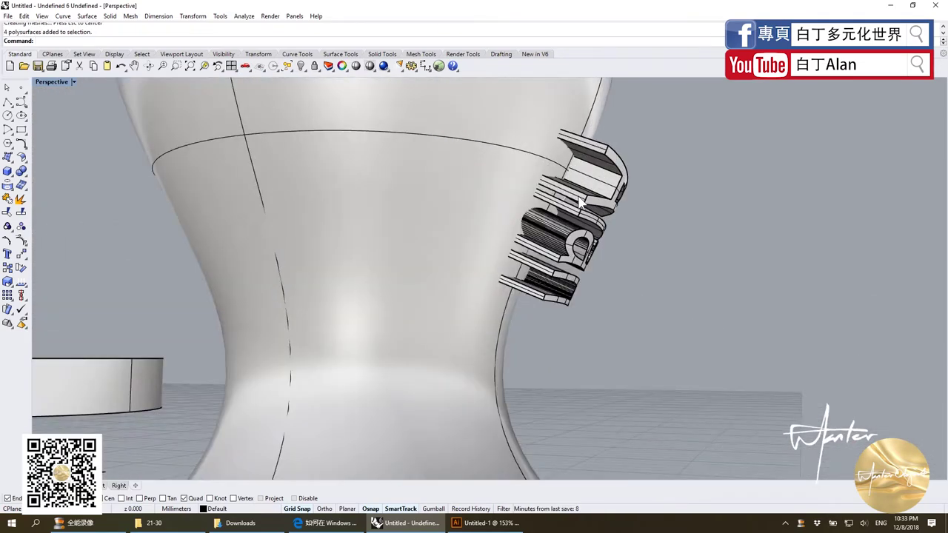
scroll(598, 216, "up", 1)
scroll(562, 335, "down", 2)
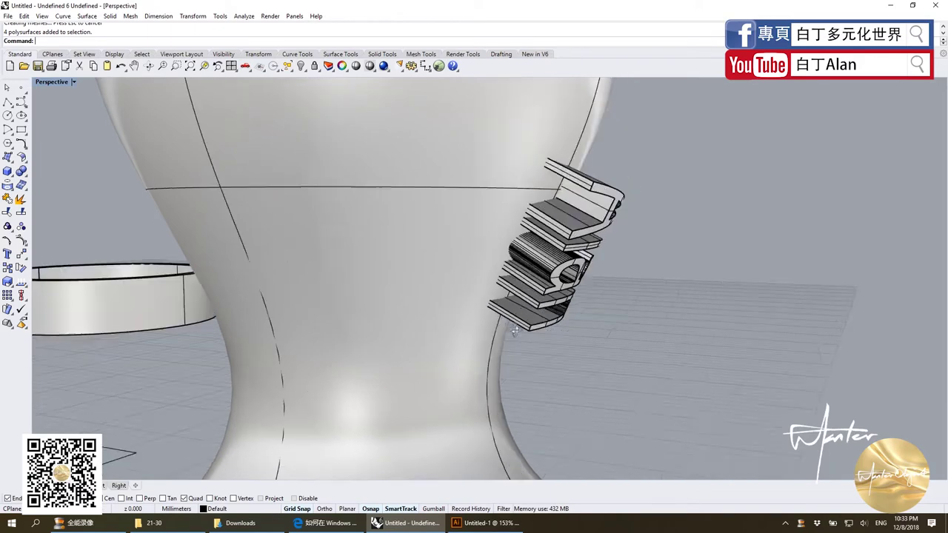
Step: Orbit out to a three-quarter view of the scene and select the flat extruded letters
mouse_move(562, 334)
right_mouse_down()
mouse_move(382, 341)
mouse_move(385, 304)
right_mouse_up()
scroll(391, 236, "down", 3)
mouse_move(390, 236)
right_mouse_down()
mouse_move(327, 333)
mouse_move(648, 209)
right_mouse_up()
left_click(572, 175)
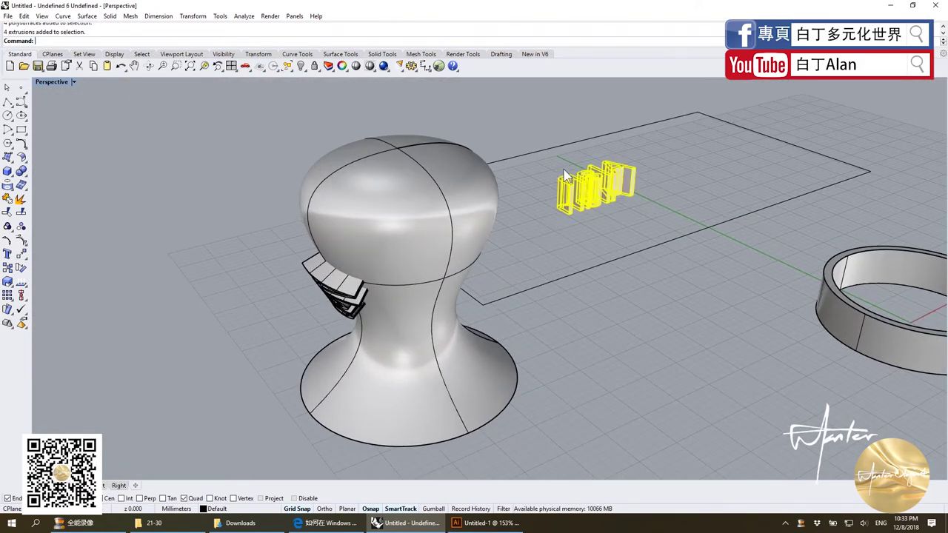
Step: Stretch the flat letter extrusions lengthwise with Scale1D using a base and reference point
left_click(13, 289)
left_click(42, 285)
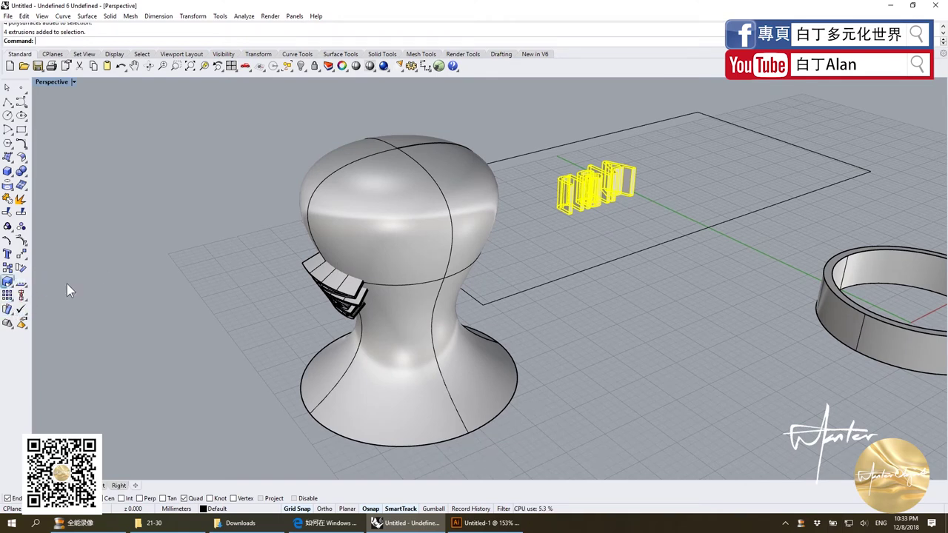
left_click(576, 217)
left_click(604, 205)
key("Escape")
scroll(654, 212, "down", 3)
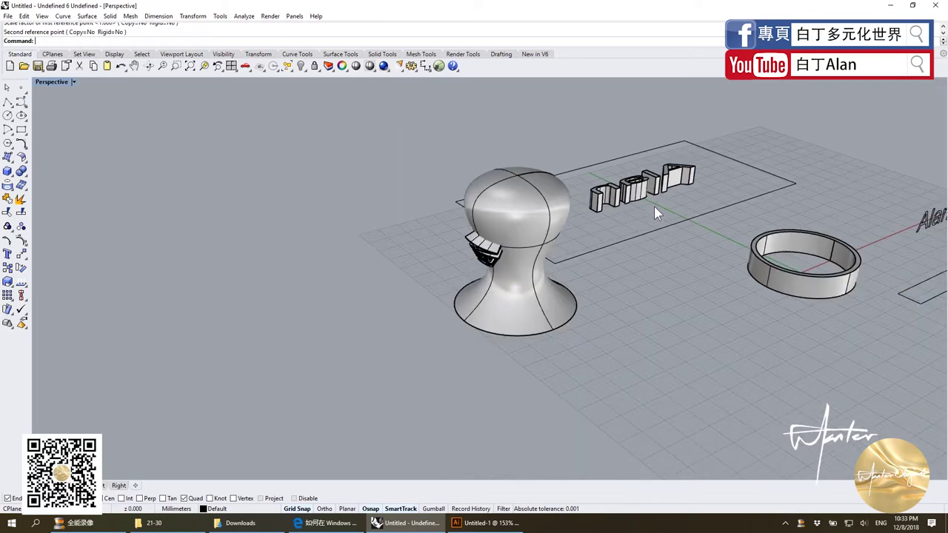
Step: Delete the old letters on the vase and select the stretched letter blocks
left_click(508, 275)
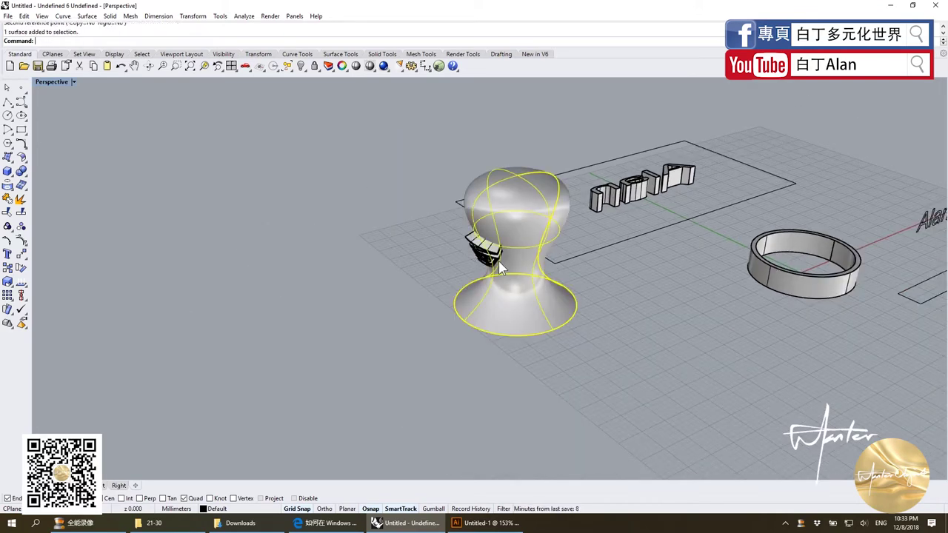
left_click(496, 259)
key("Delete")
left_click(636, 201)
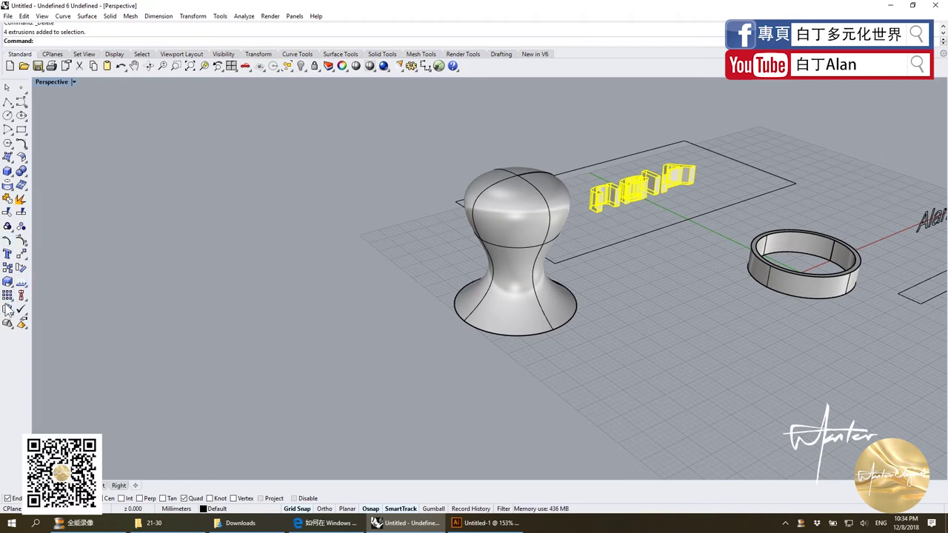
Step: Flow the stretched letters from a two-corner Plane base onto the vase, then inspect the result
left_click(8, 309)
left_click(182, 41)
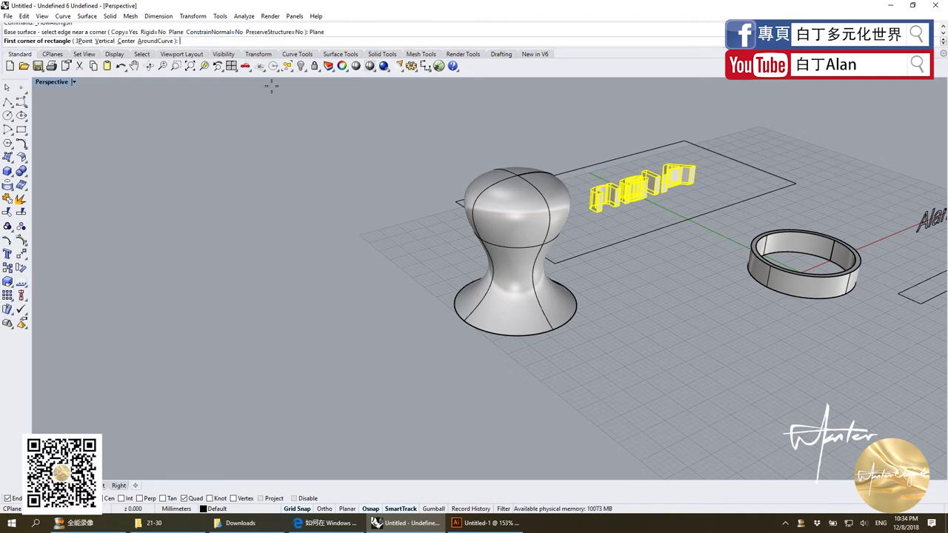
left_click(455, 201)
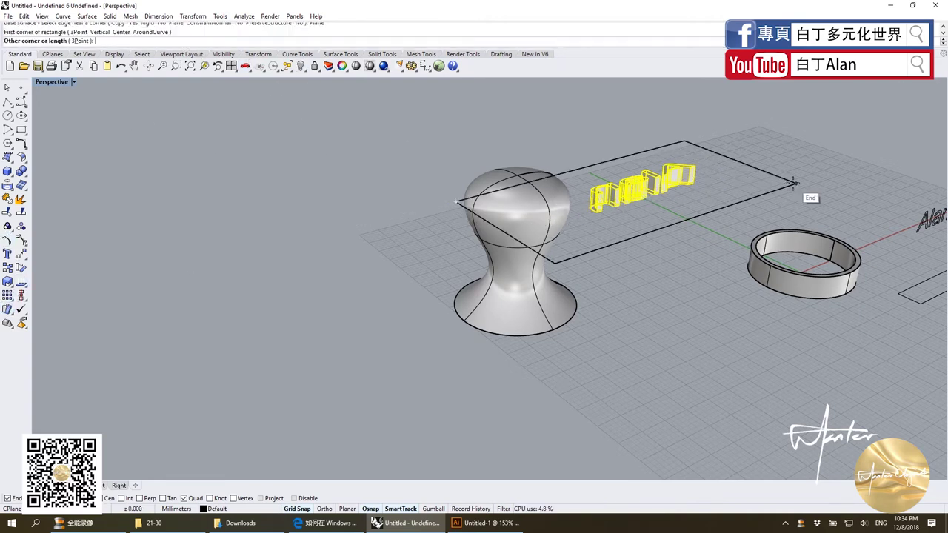
left_click(798, 190)
left_click(567, 291)
mouse_move(567, 291)
right_mouse_down()
mouse_move(555, 276)
mouse_move(620, 197)
mouse_move(662, 212)
mouse_move(555, 254)
mouse_move(525, 249)
mouse_move(509, 298)
mouse_move(445, 273)
right_mouse_up()
scroll(555, 253, "down", 3)
scroll(557, 252, "down", 2)
scroll(465, 292, "up", 2)
scroll(444, 273, "down", 2)
Step: Orbit and zoom around the vase to review the lettering, then switch to Illustrator
scroll(428, 256, "down", 2)
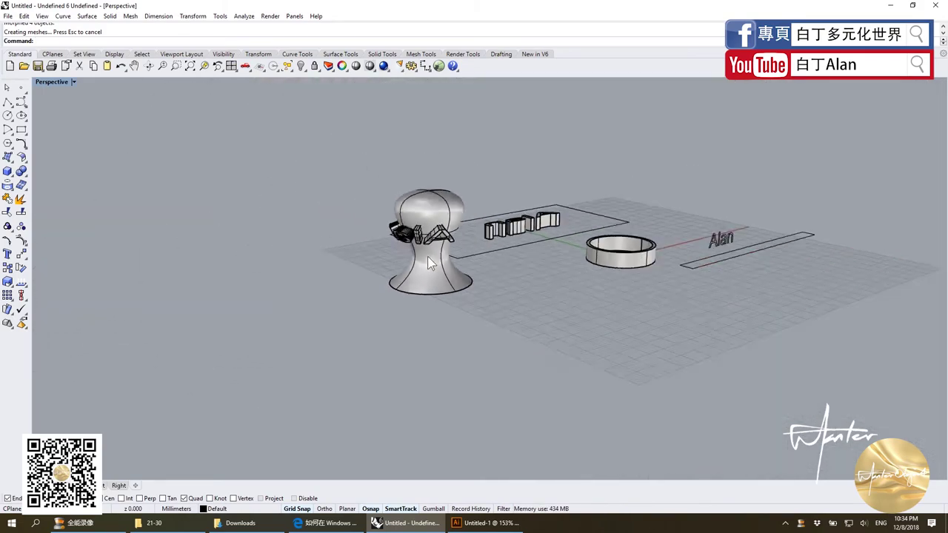
scroll(427, 256, "up", 3)
mouse_move(476, 233)
right_mouse_down()
mouse_move(497, 197)
mouse_move(556, 201)
mouse_move(504, 259)
mouse_move(444, 276)
mouse_move(359, 233)
mouse_move(392, 236)
right_mouse_up()
scroll(432, 245, "up", 3)
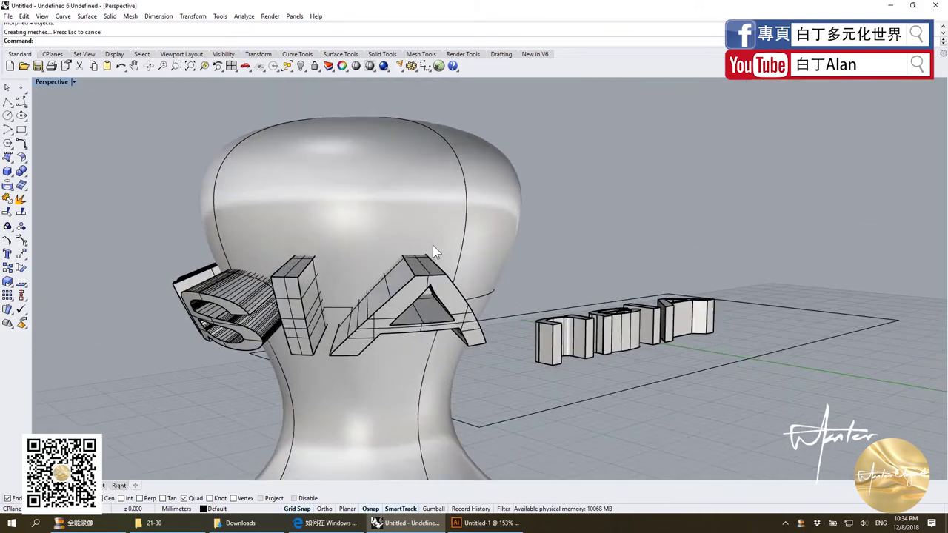
scroll(432, 245, "down", 1)
scroll(266, 257, "down", 3)
right_click_drag(212, 281, 258, 299)
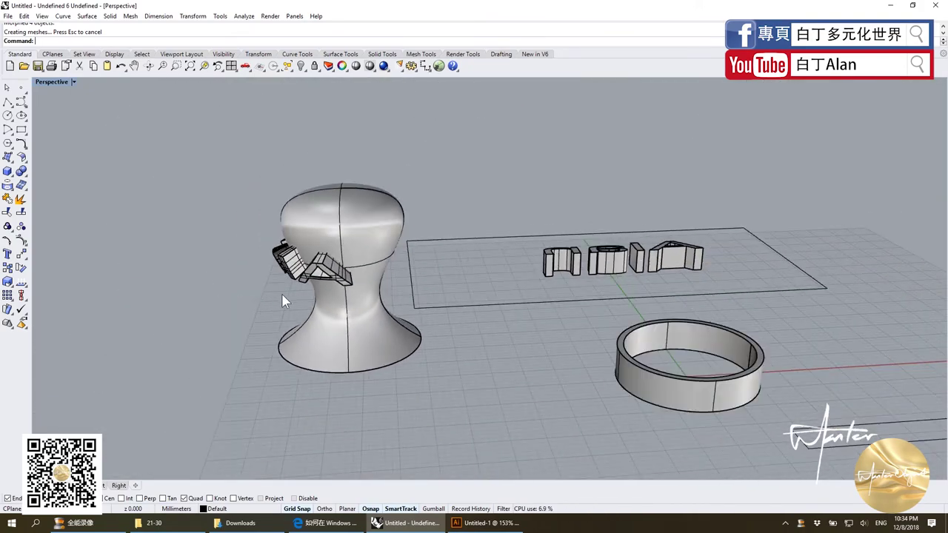
scroll(259, 299, "up", 3)
key("alt+Tab")
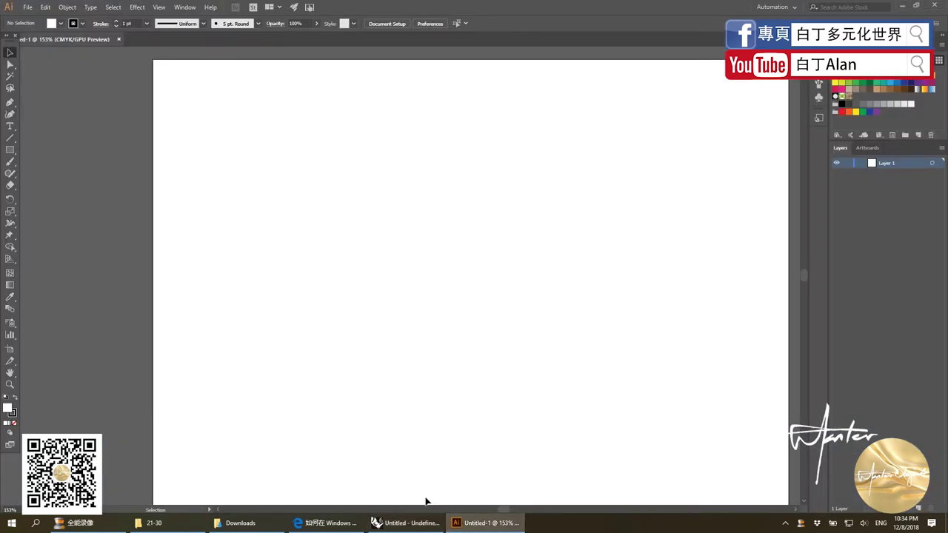
Step: Back in Rhino, open the Text Object dialog, browse fonts, and cancel it
left_click(409, 523)
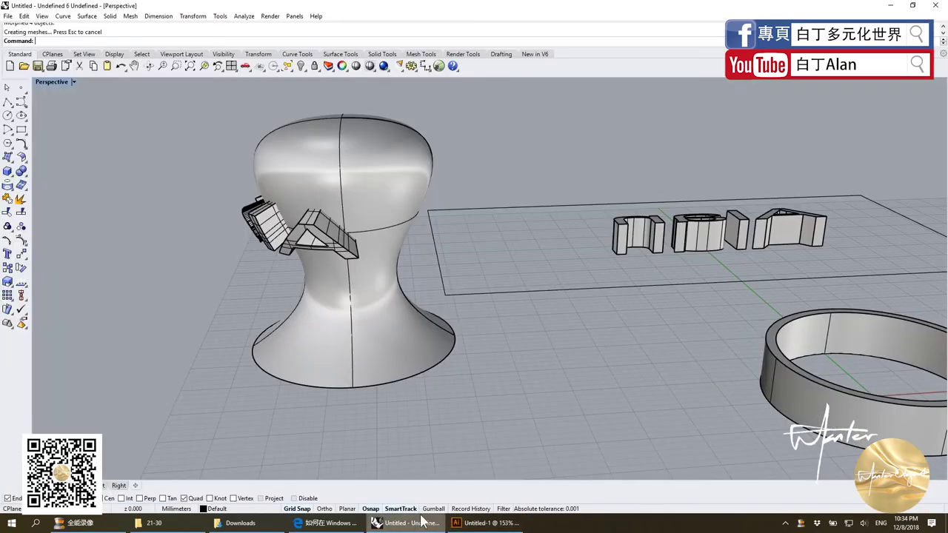
left_click(8, 255)
left_click(473, 170)
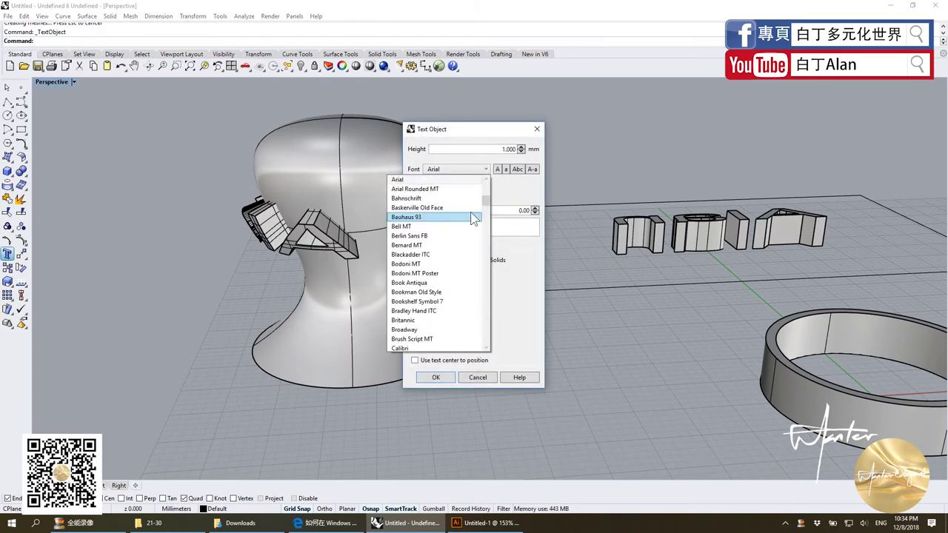
left_click(513, 283)
left_click(478, 378)
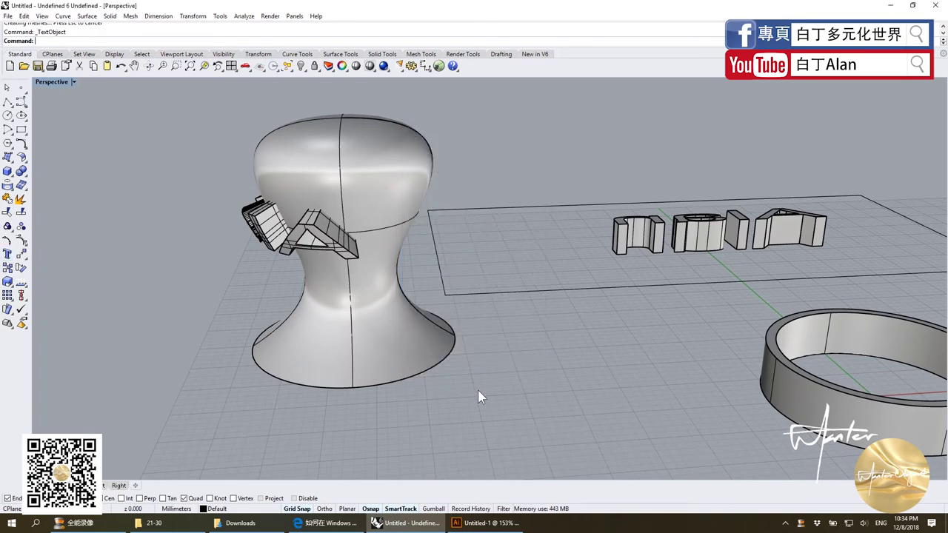
Step: Window-select the lettering wrapped on the vase and delete it
scroll(355, 341, "down", 3)
left_click_drag(224, 247, 323, 316)
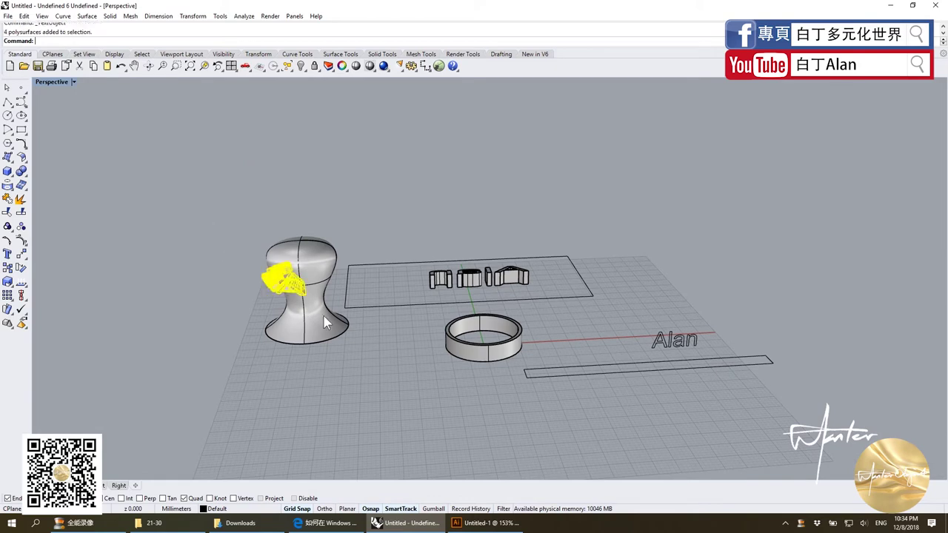
key("Delete")
Step: In Illustrator, place placeholder text 'asdasdffsdfsdfs' on the artboard with the Type tool
left_click(487, 523)
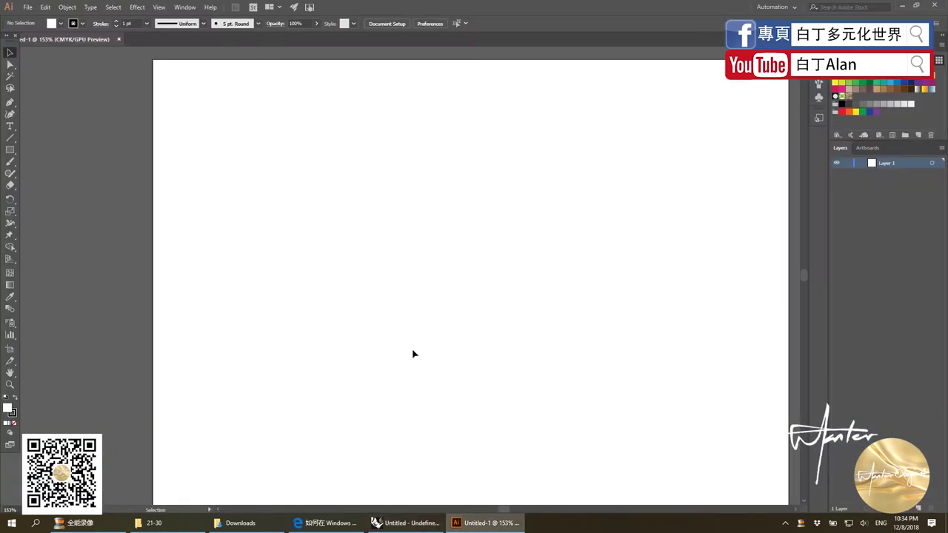
left_click(235, 63)
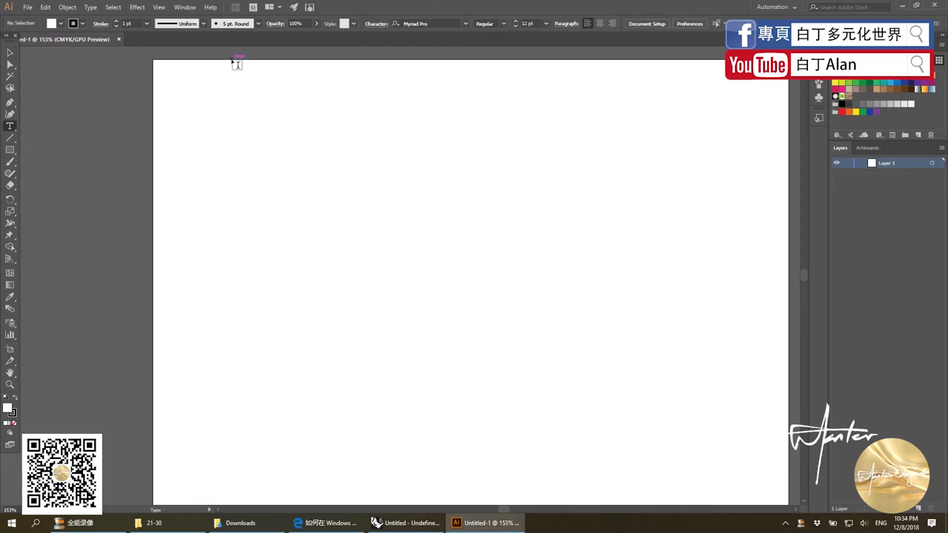
left_click(283, 155)
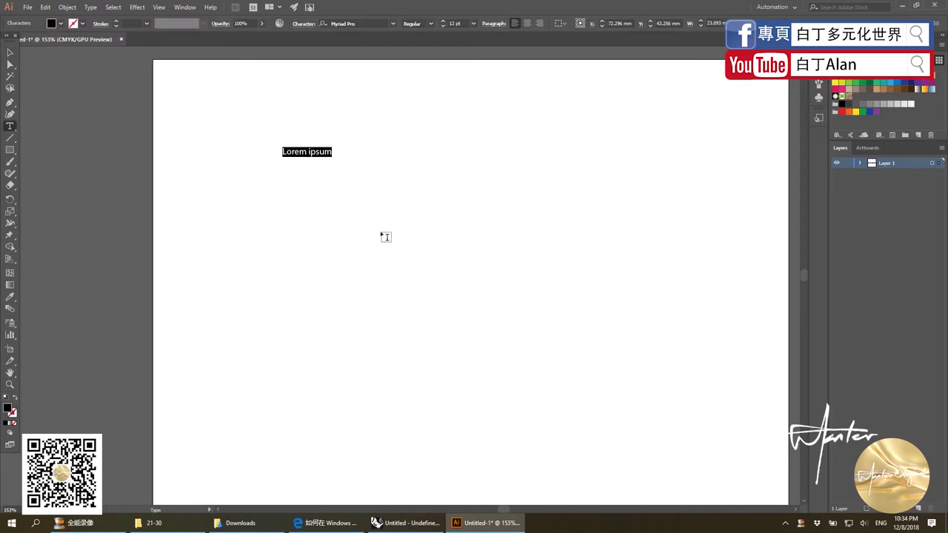
type("asdasdffsdfsdfs")
left_click(9, 53)
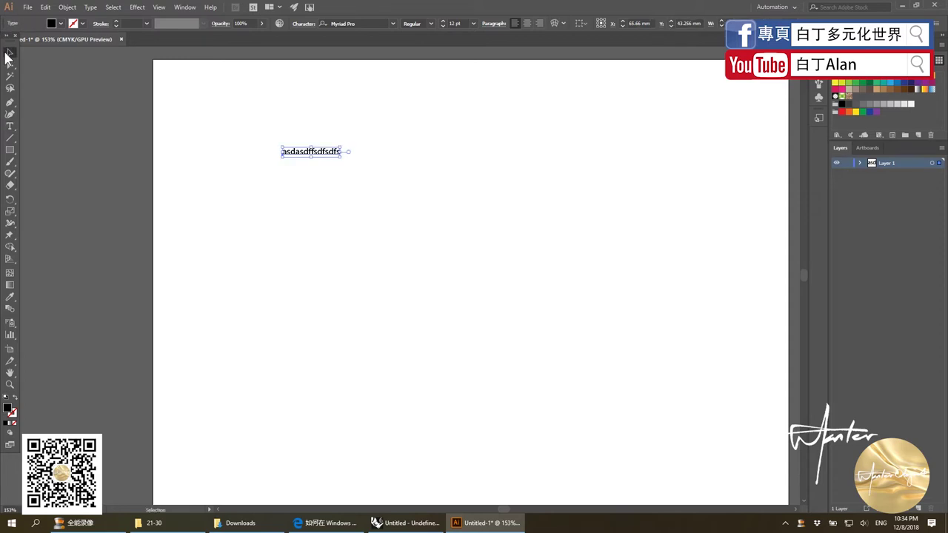
Step: Set the text to the AR DESTINE font and enlarge it to about 154 mm wide
left_click(393, 24)
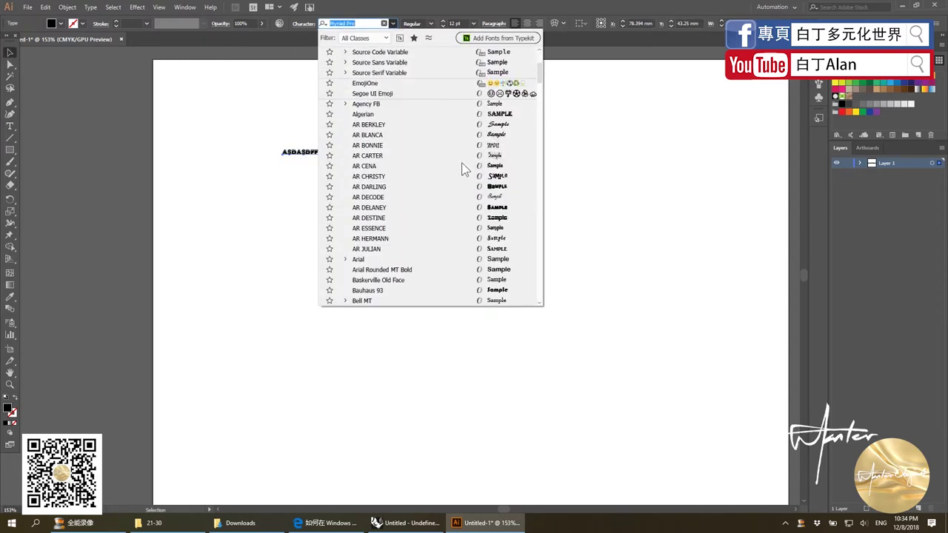
scroll(436, 185, "down", 1)
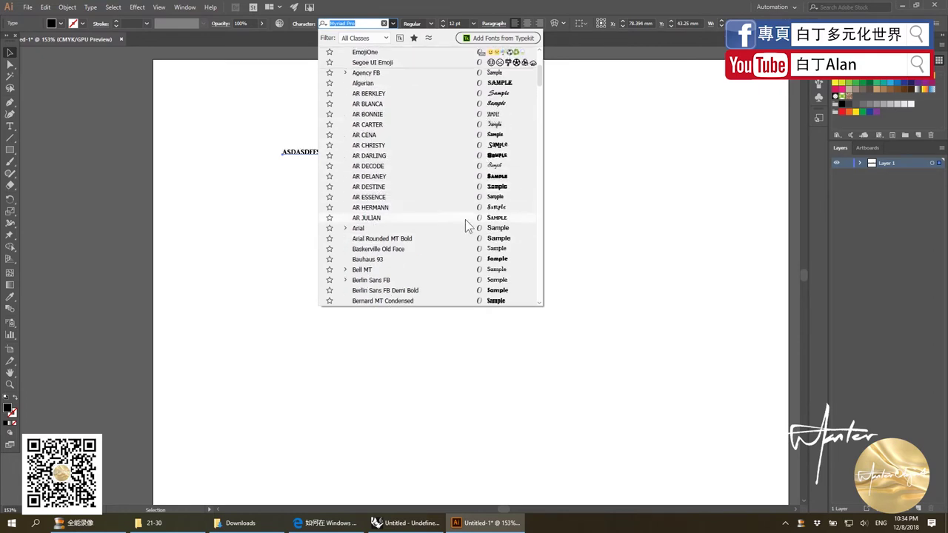
left_click(465, 187)
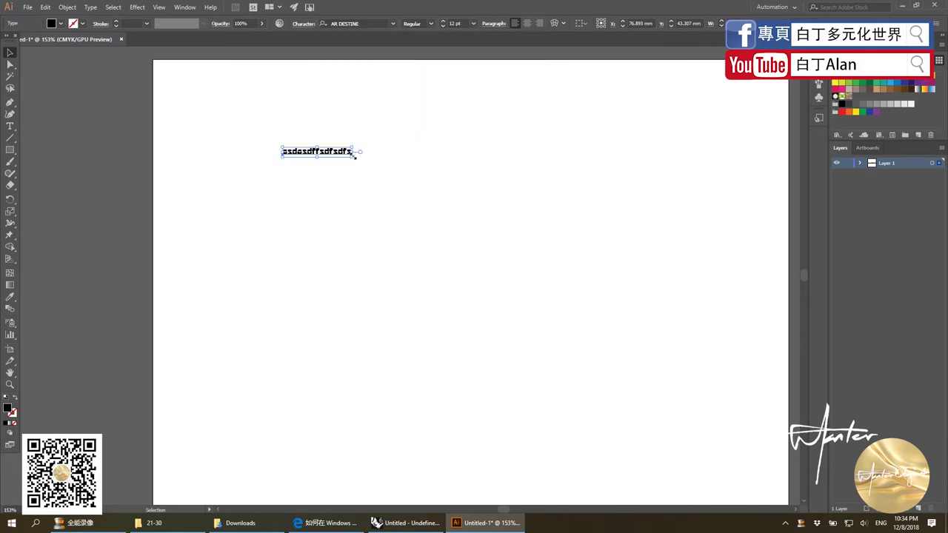
left_click_drag(353, 159, 648, 303)
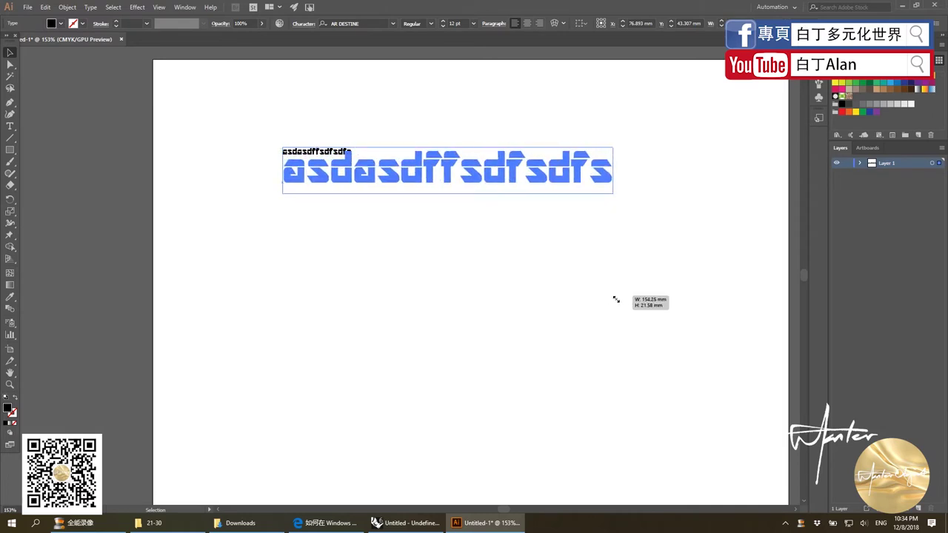
left_click(444, 252)
Step: Preview other fonts but keep AR DESTINE, then nudge the text slightly lower
scroll(413, 218, "down", 1)
left_click(372, 151)
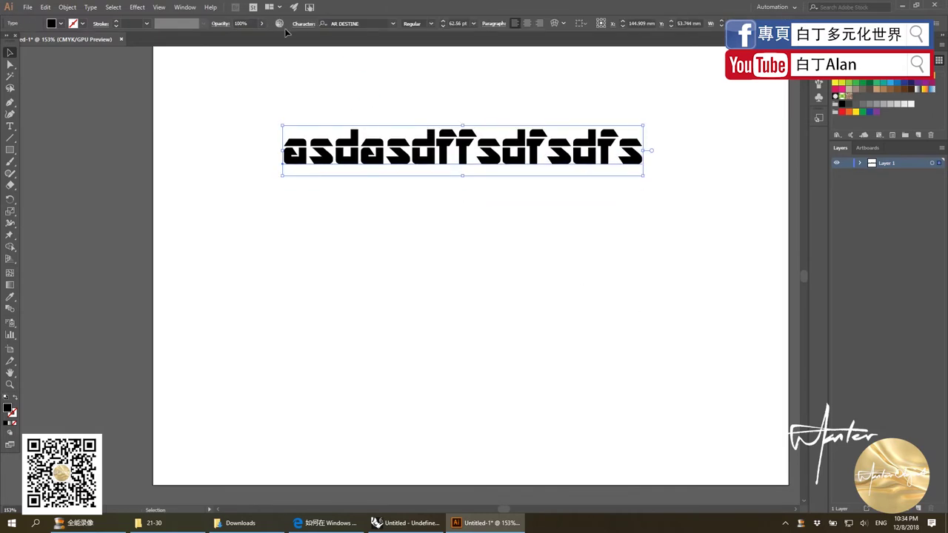
left_click(398, 23)
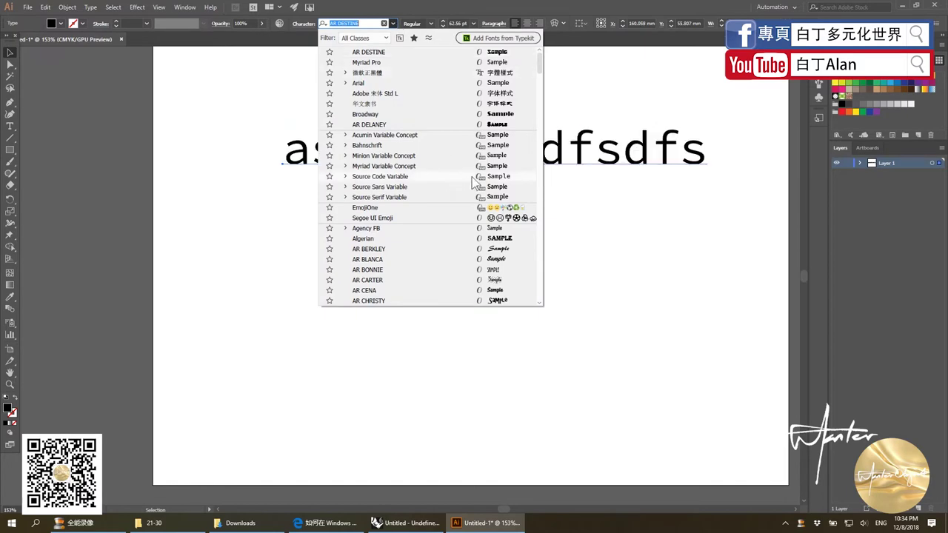
scroll(533, 181, "down", 10)
scroll(533, 181, "down", 15)
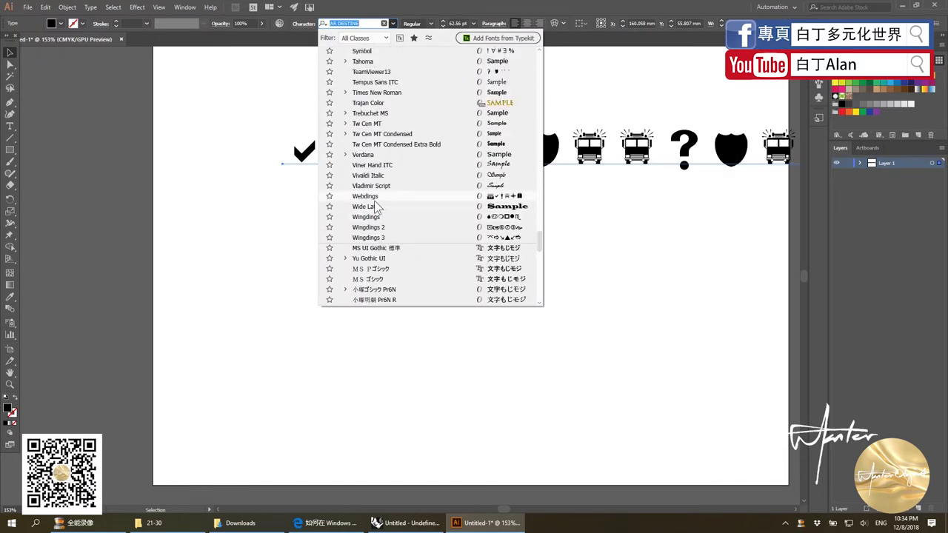
left_click(575, 215)
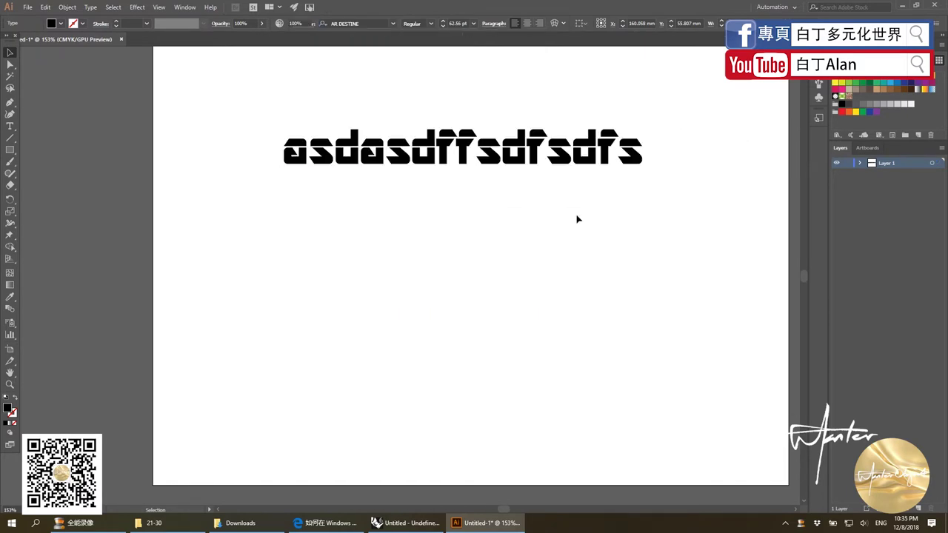
scroll(550, 237, "down", 1)
scroll(491, 180, "down", 3, "alt")
scroll(471, 266, "up", 5, "alt")
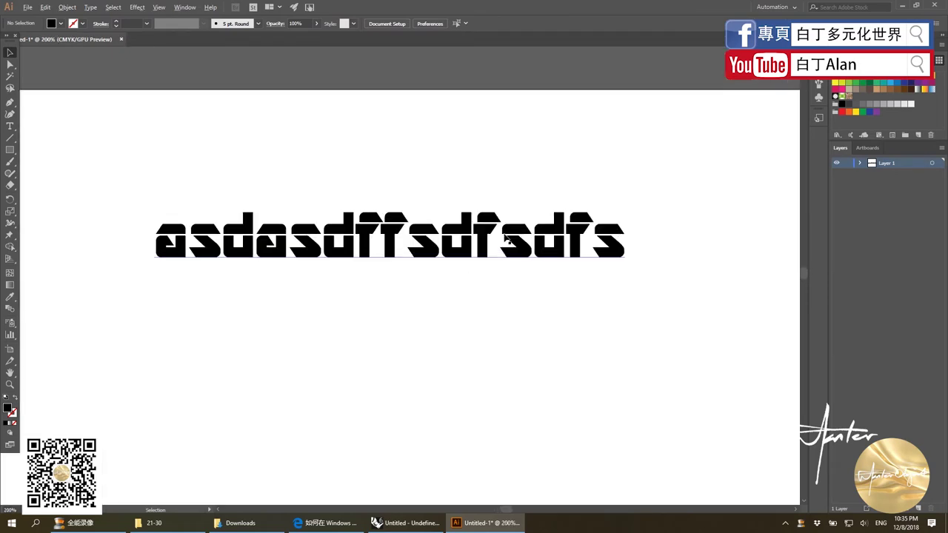
left_click_drag(528, 245, 529, 276)
left_click(551, 354)
Step: Back in Illustrator, add a new artboard fitted around the outlined text
left_click(946, 523)
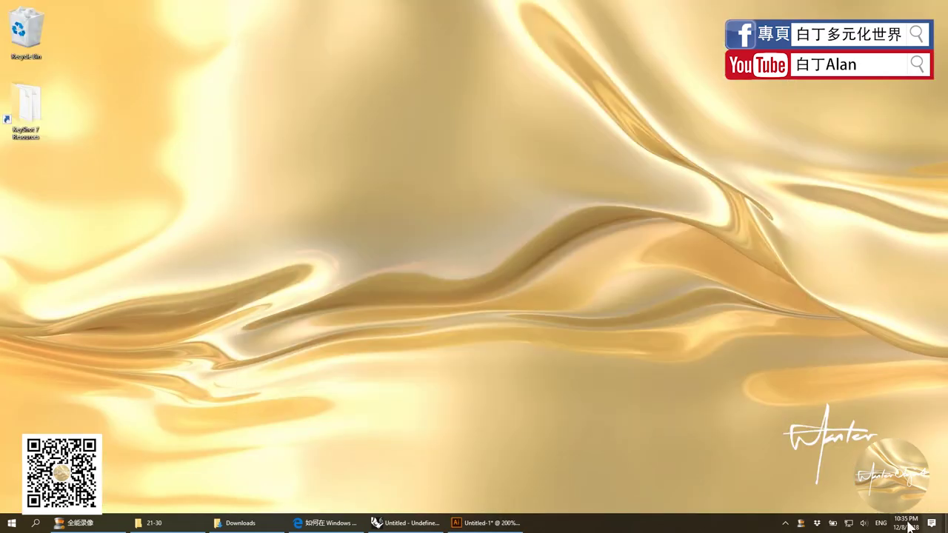
left_click(12, 523)
key("Escape")
left_click(479, 523)
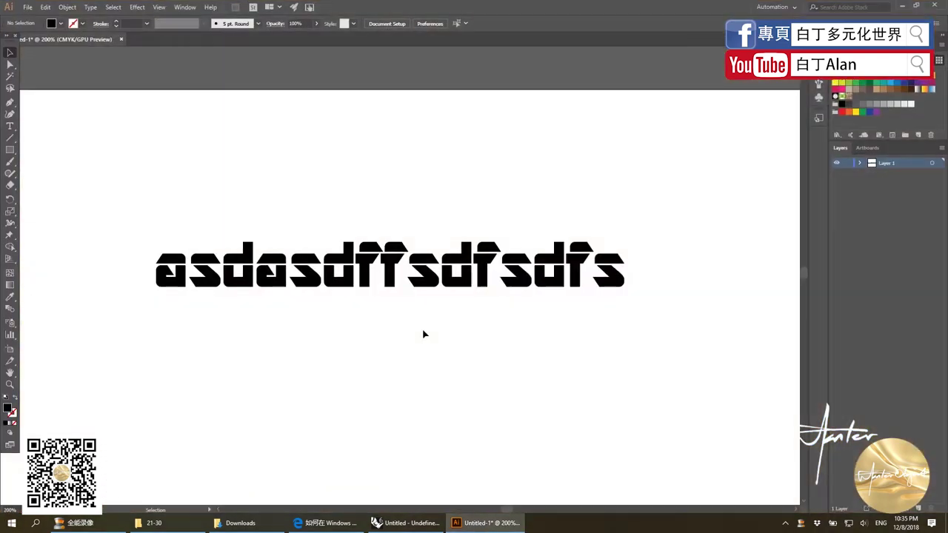
left_click(219, 249)
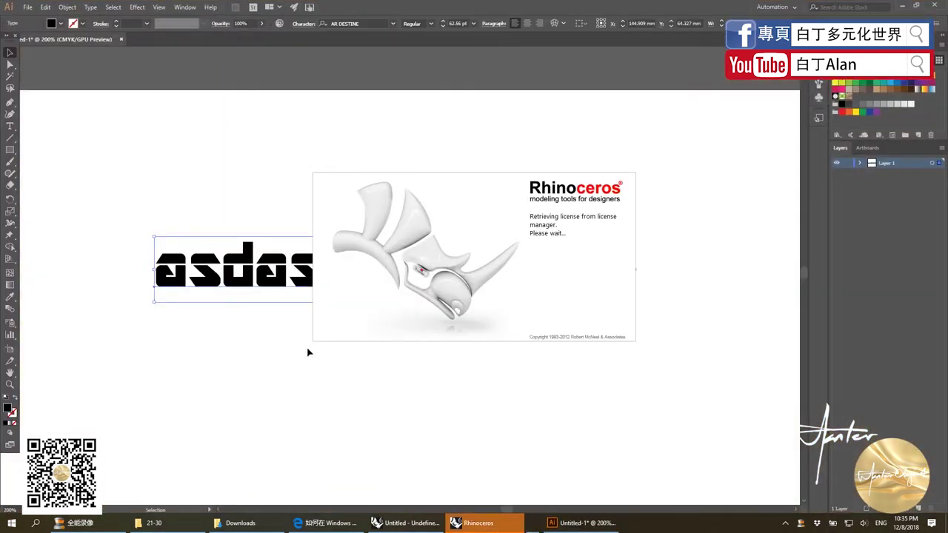
scroll(375, 344, "down", 2, "alt")
scroll(435, 338, "up", 2, "alt")
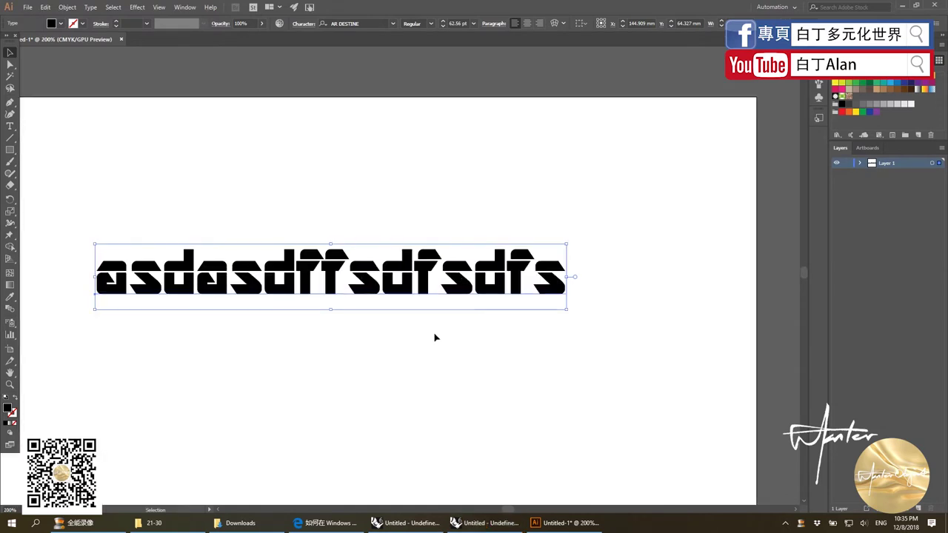
key("shift+o")
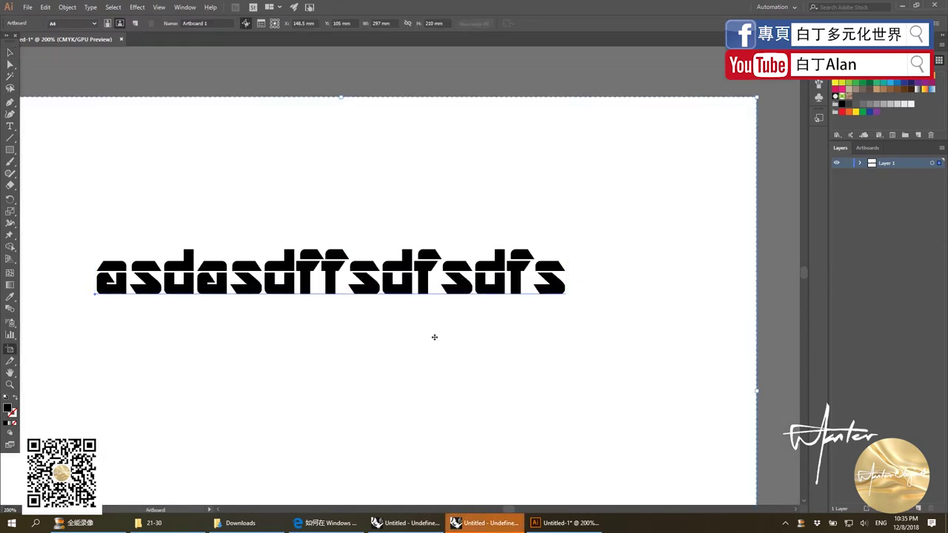
left_click(413, 291)
key("v")
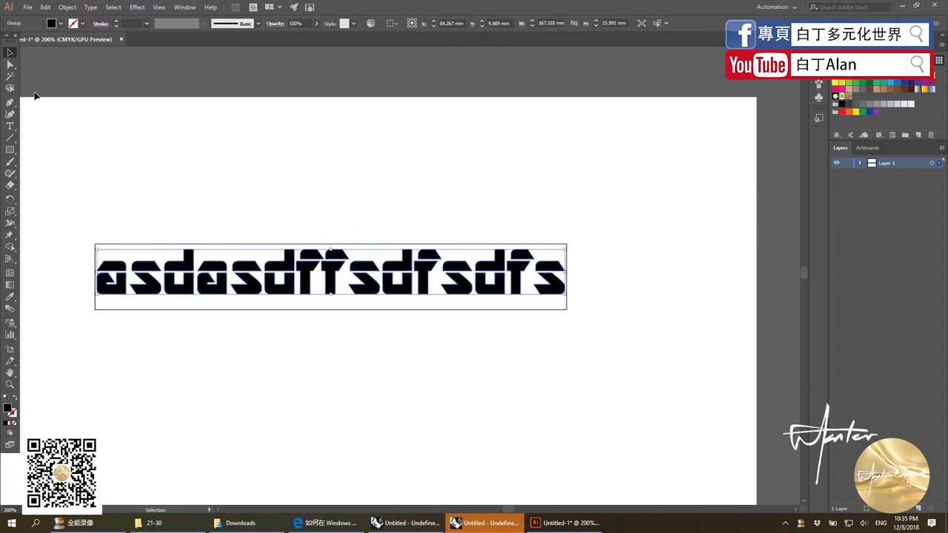
left_click(295, 176)
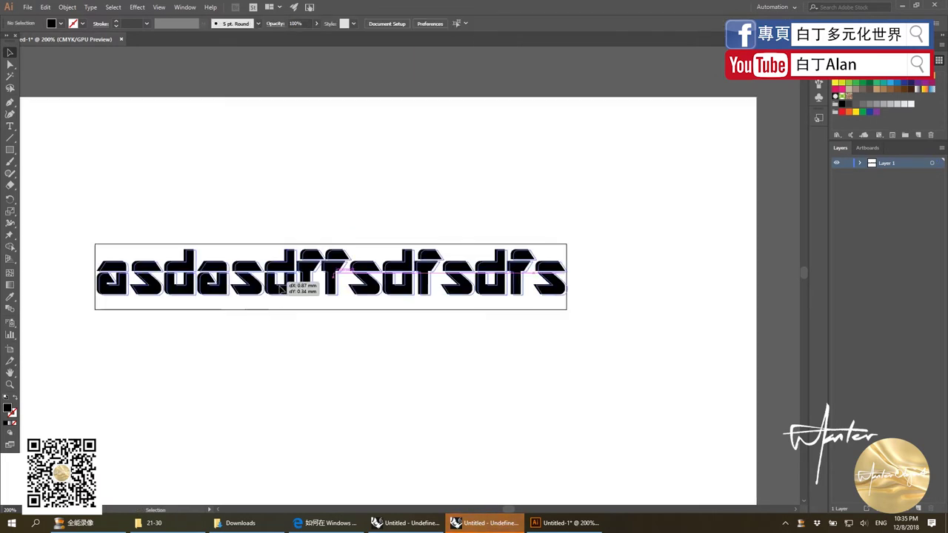
Step: Move the outlined word to just below the empty box
left_click_drag(282, 276, 463, 226)
left_click(389, 364)
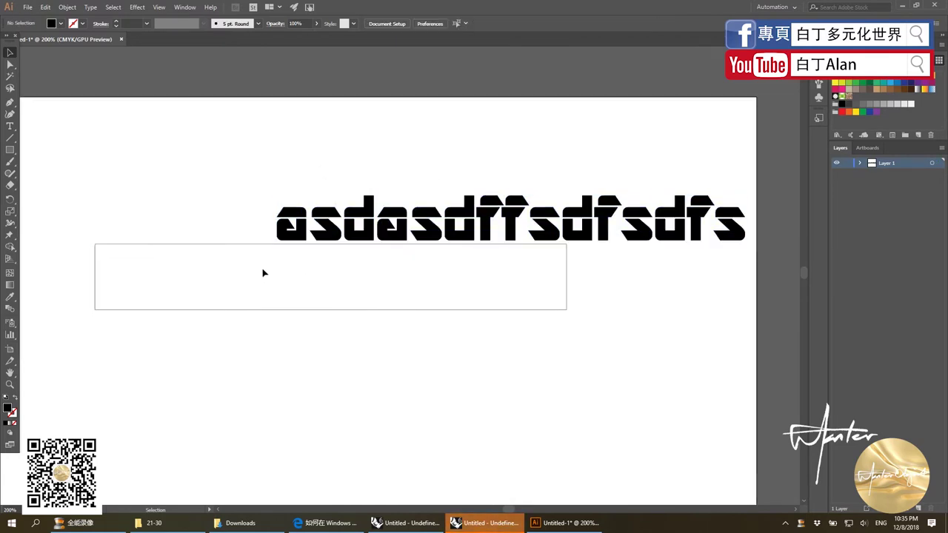
scroll(294, 298, "down", 1, "alt")
scroll(296, 304, "down", 3, "alt")
scroll(296, 303, "up", 2, "alt")
left_click_drag(345, 263, 255, 337)
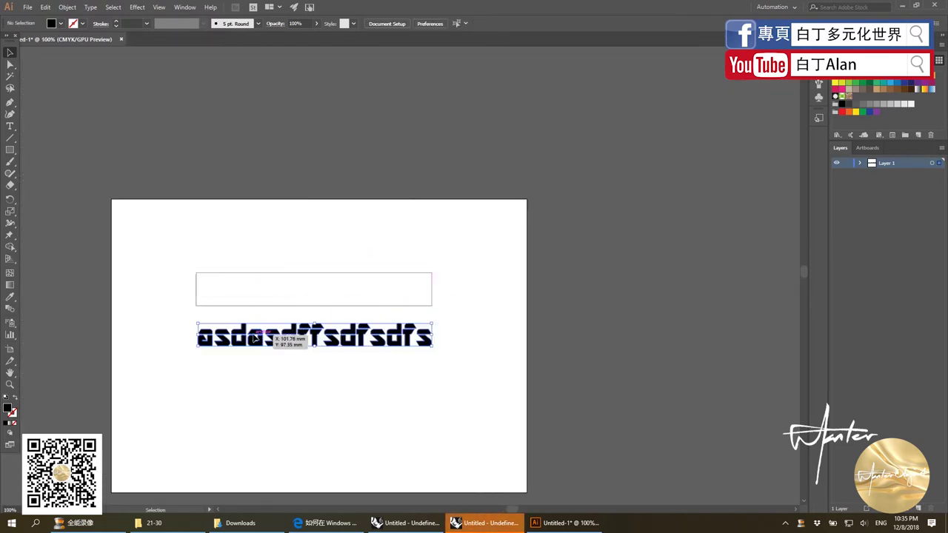
Step: With Direct Selection, slide the last s left so it overlaps the preceding f
key("a")
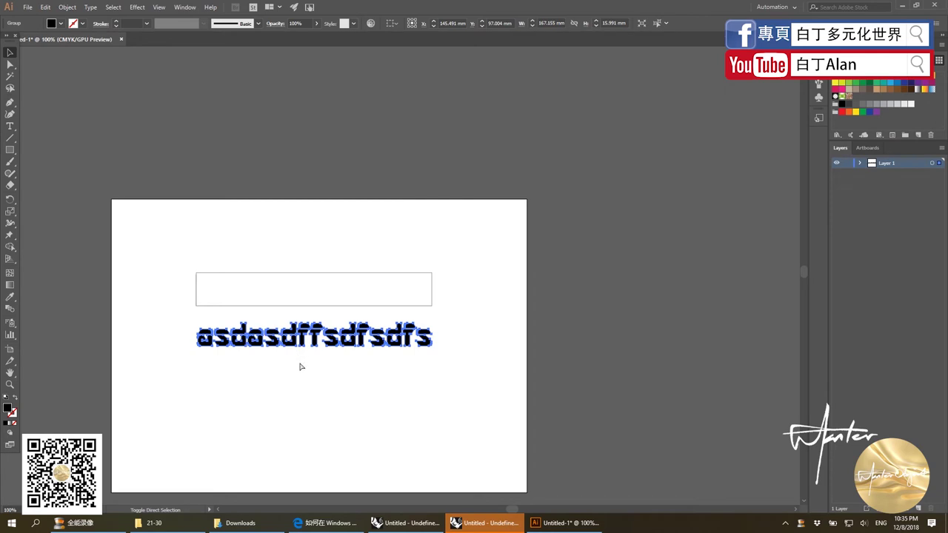
left_click(300, 369)
left_click(315, 337)
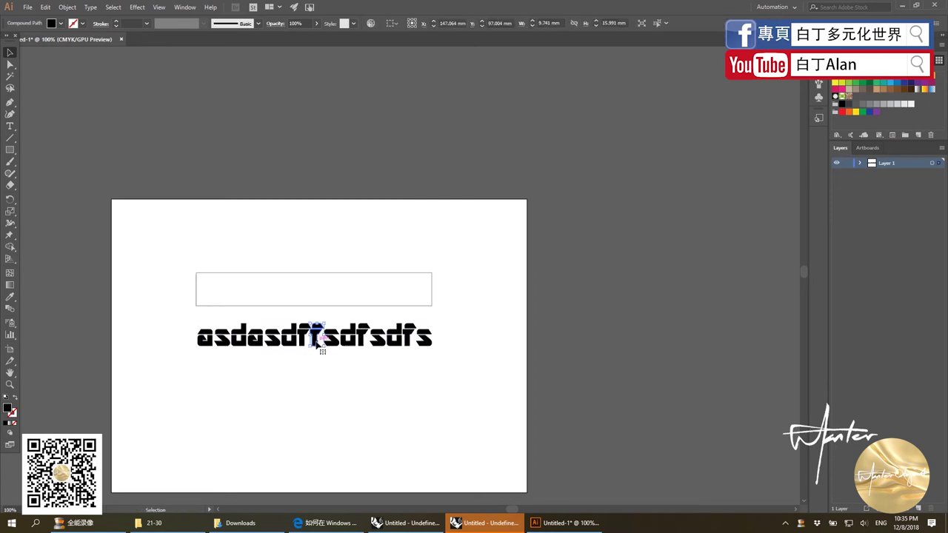
scroll(315, 336, "up", 2, "alt")
scroll(383, 249, "down", 1, "alt")
scroll(370, 292, "up", 2, "alt")
scroll(370, 292, "down", 2, "alt")
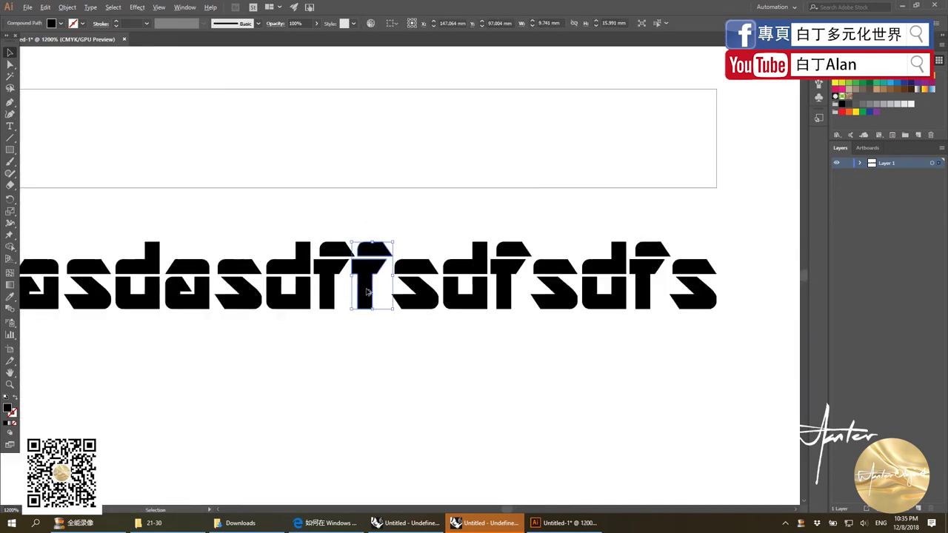
scroll(385, 318, "down", 3, "alt")
left_click(385, 318)
scroll(448, 335, "up", 1, "alt")
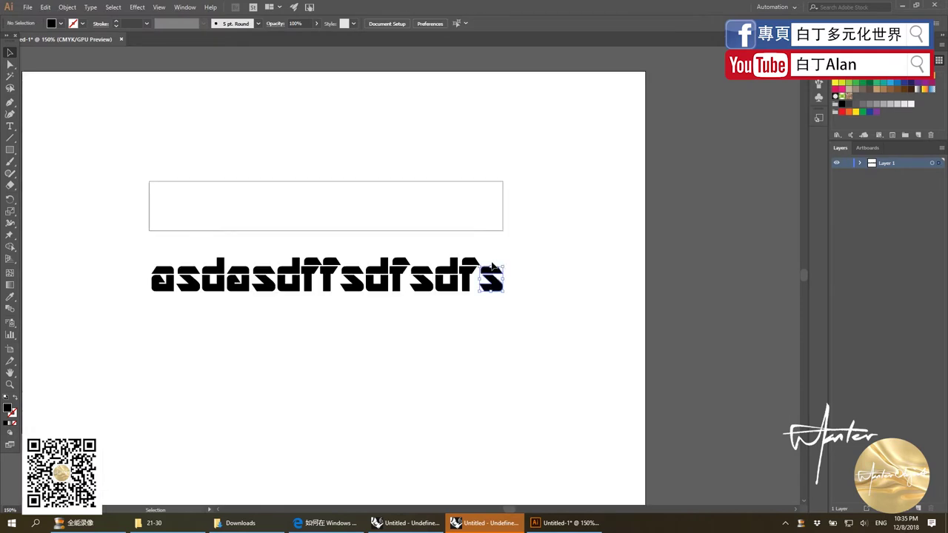
scroll(492, 266, "up", 4, "alt")
mouse_move(491, 271)
left_mouse_down()
mouse_move(453, 271)
mouse_move(403, 250)
left_mouse_up()
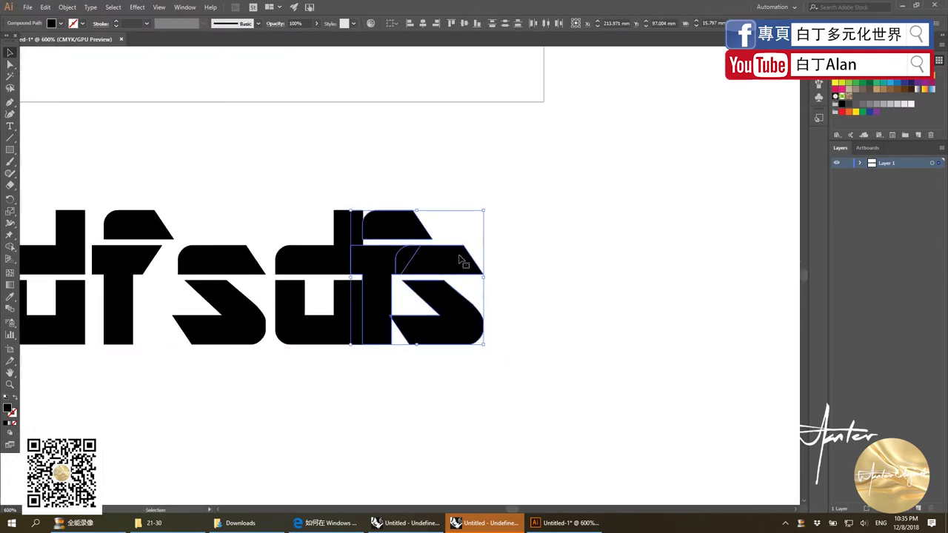
left_click_drag(460, 260, 444, 259)
left_click(525, 289)
scroll(525, 289, "down", 5, "alt")
scroll(502, 276, "up", 5, "alt")
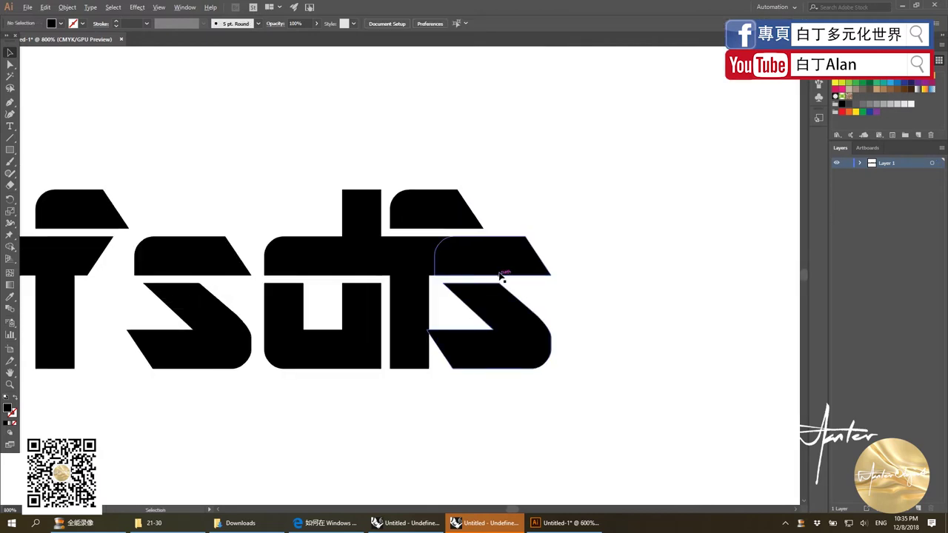
scroll(501, 275, "down", 3, "alt")
scroll(518, 277, "down", 2, "alt")
scroll(487, 296, "up", 3, "alt")
scroll(442, 292, "down", 1, "alt")
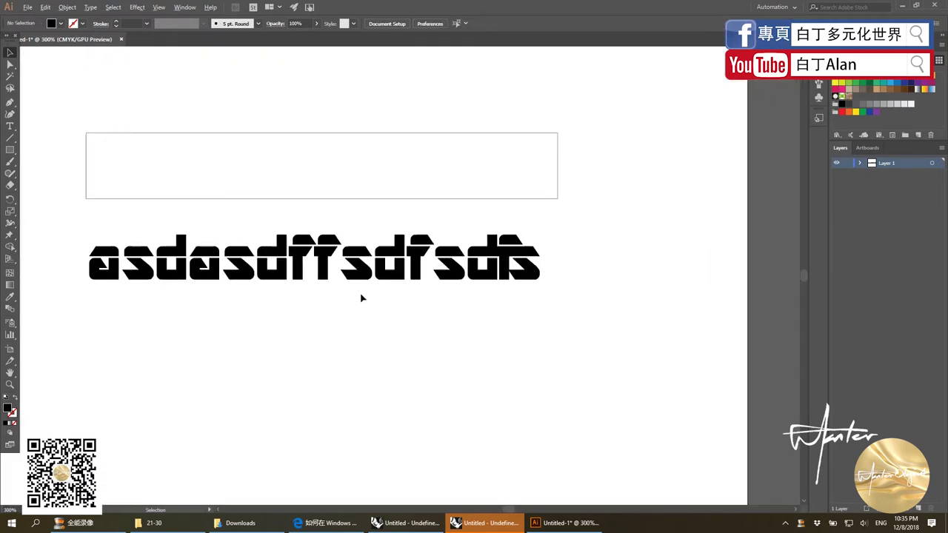
scroll(361, 297, "down", 2, "alt")
Step: Delete the leading letters asdasdffs, leaving only dfsdfs
left_click_drag(174, 256, 137, 256)
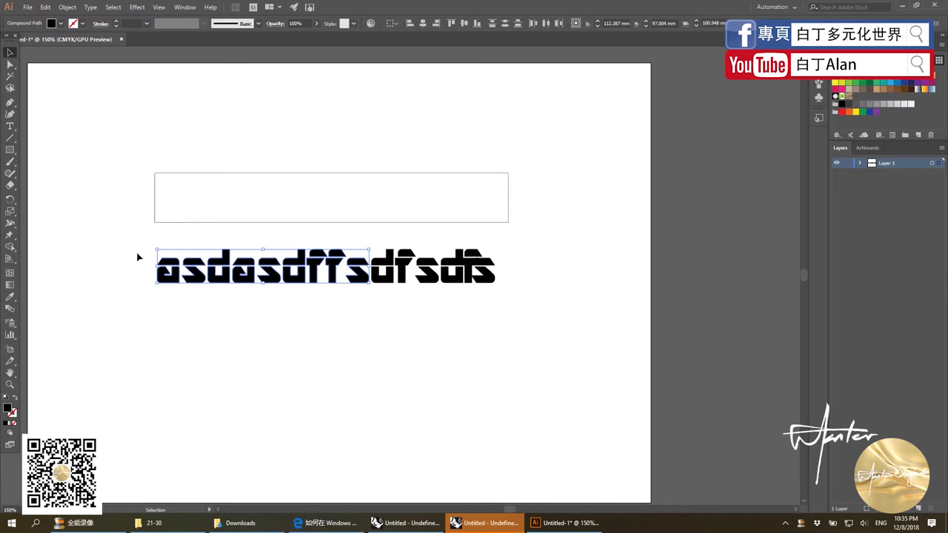
key("Delete")
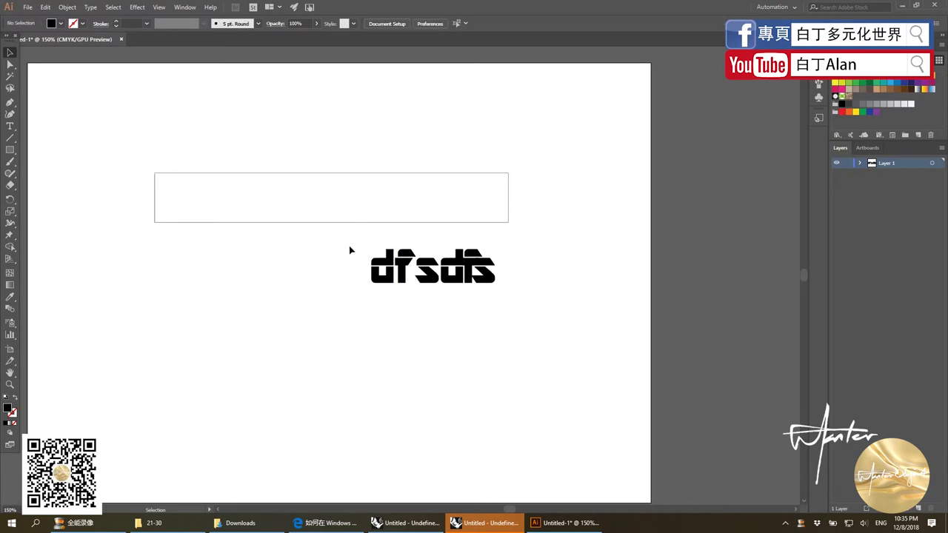
left_click_drag(350, 250, 588, 345)
left_click(94, 80)
Step: Start a Save As to the Desktop, then cancel it
left_click(28, 7)
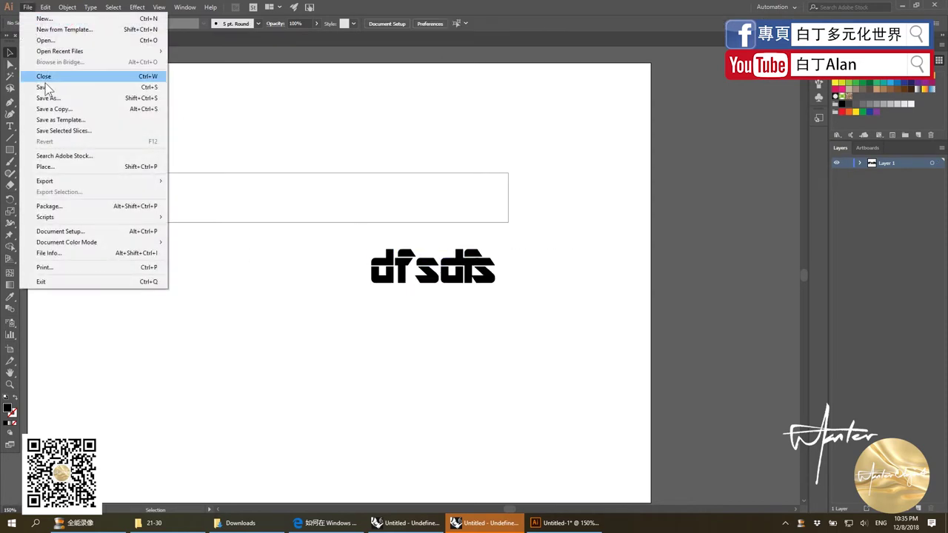
left_click(47, 97)
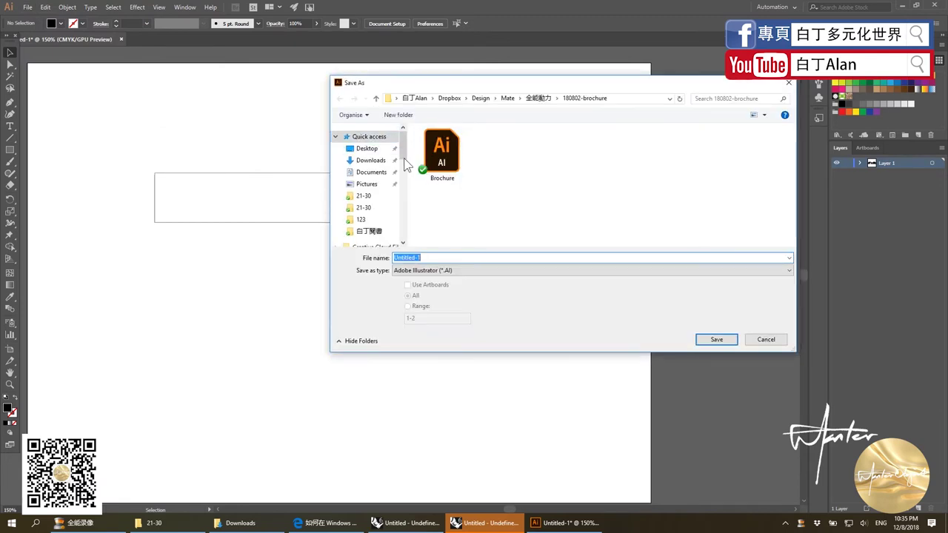
left_click(367, 148)
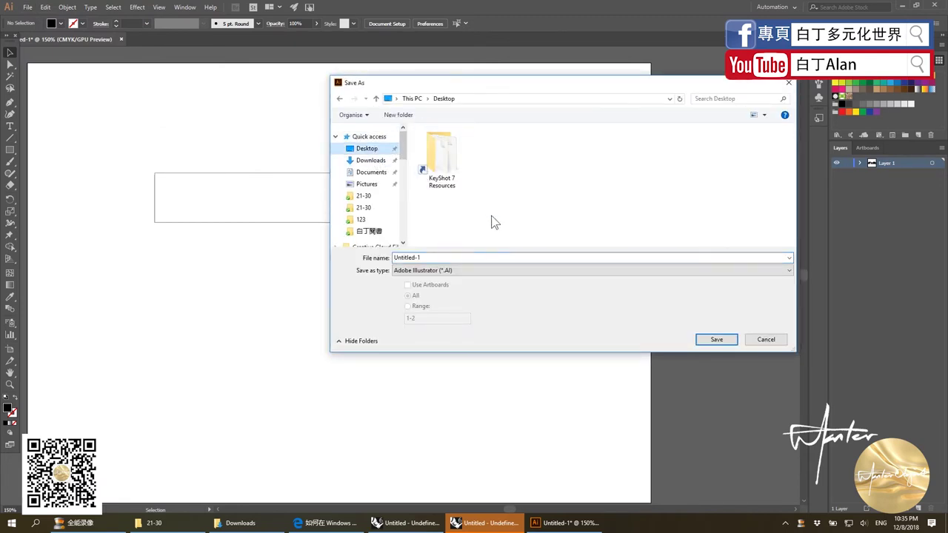
left_click(464, 270)
left_click(772, 339)
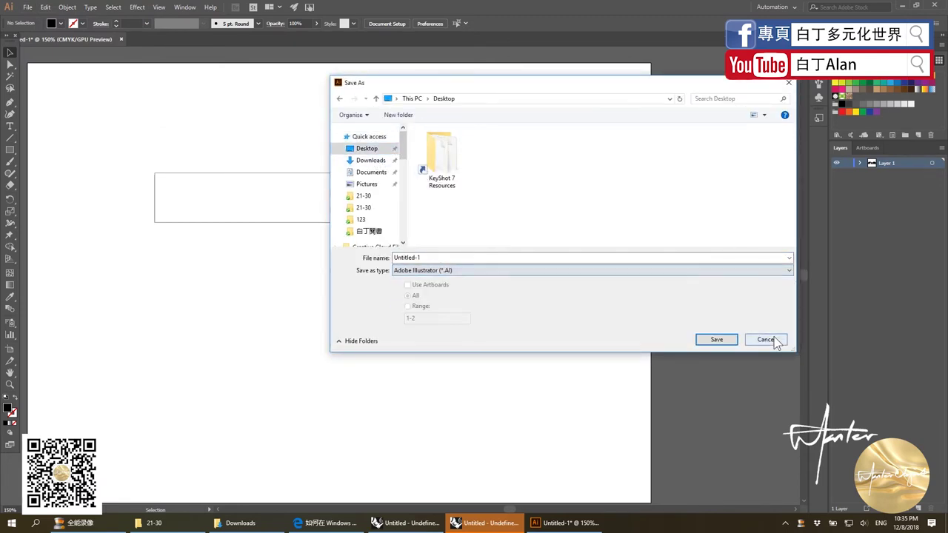
left_click(772, 339)
Step: Export the artwork to the Desktop as AutoCAD DXF Untitled-1 with default DXF options, then minimise Illustrator
left_click(28, 6)
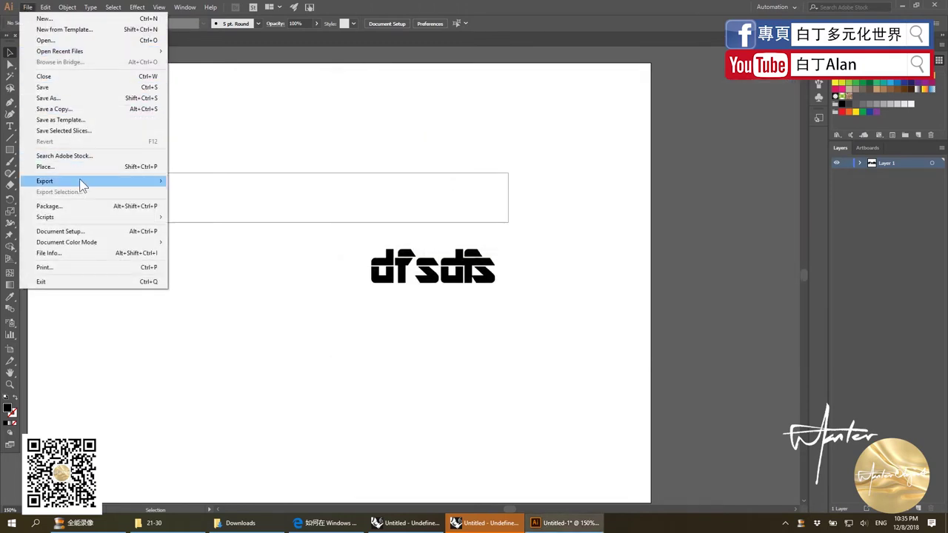
mouse_move(45, 180)
left_click(207, 191)
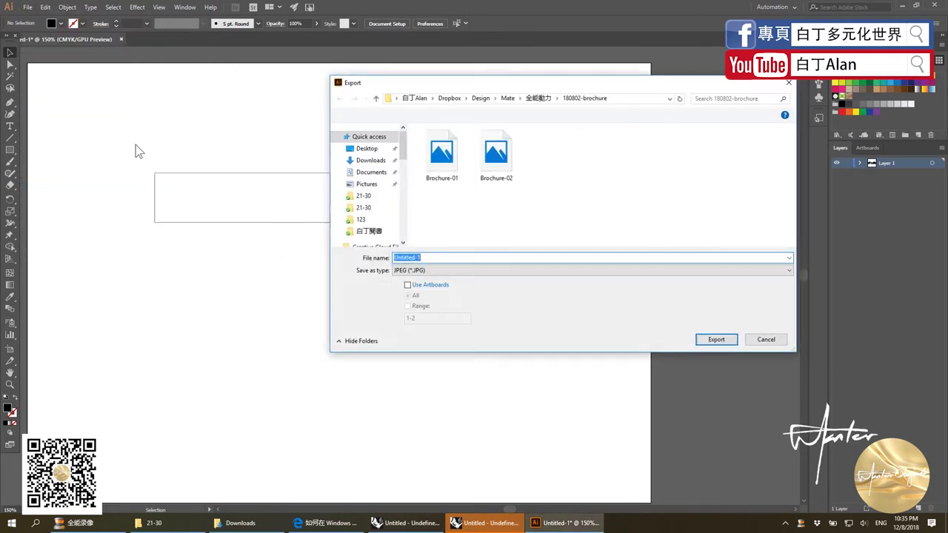
left_click(376, 149)
left_click(535, 270)
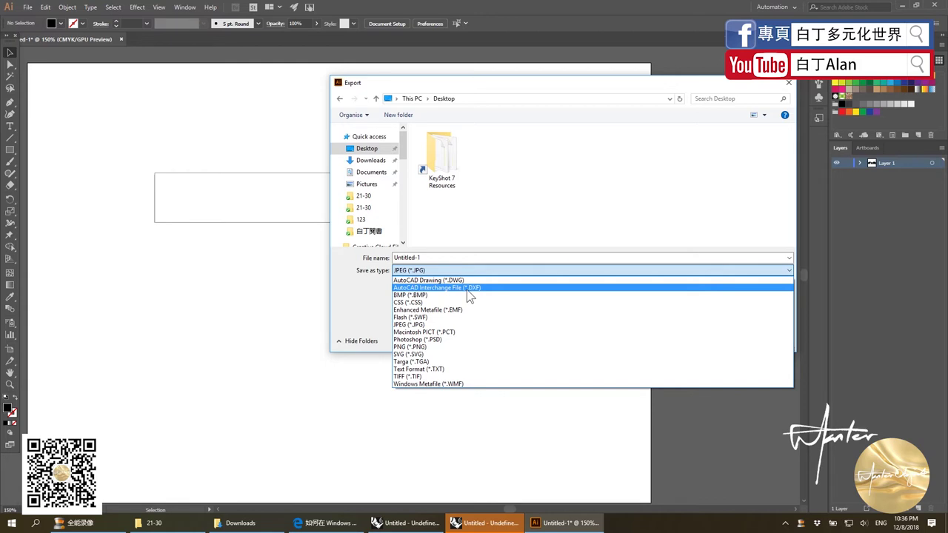
left_click(469, 288)
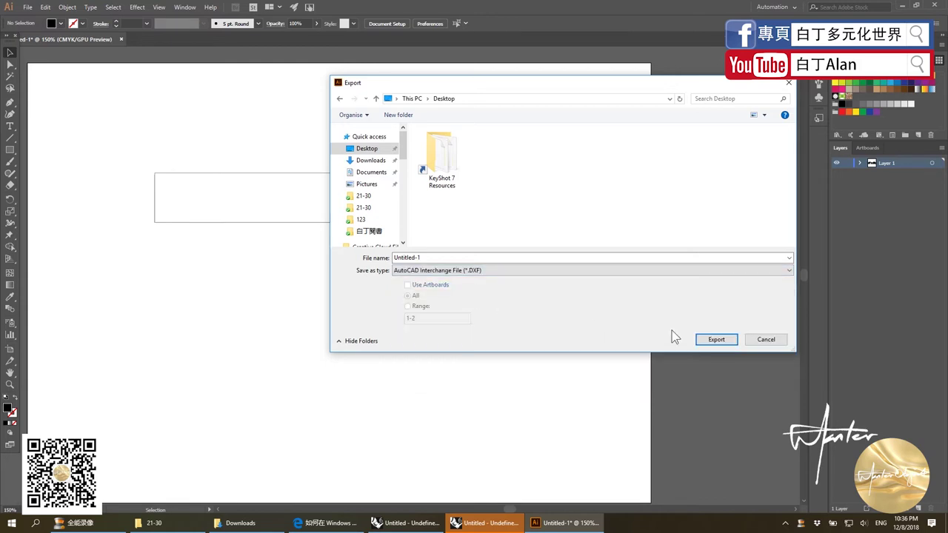
left_click(706, 344)
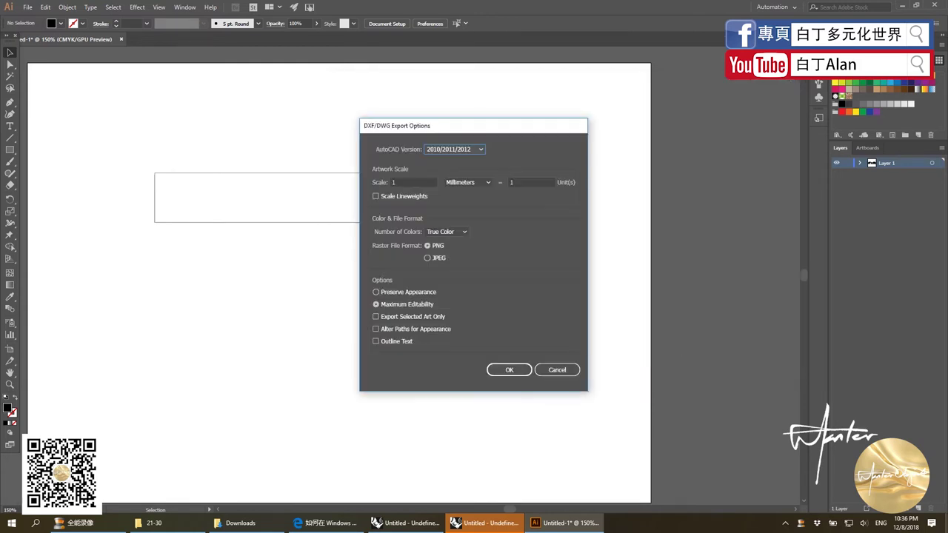
left_click(496, 371)
left_click(562, 523)
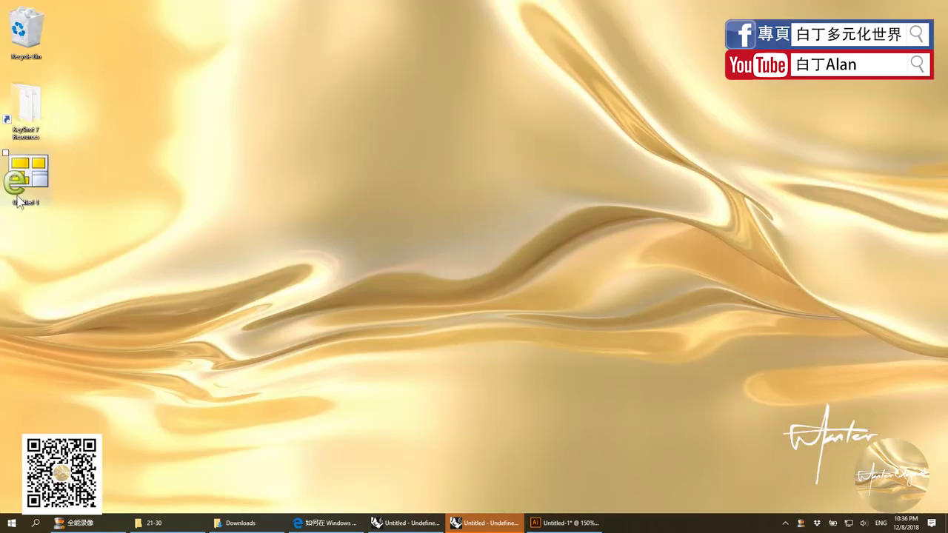
Step: Import the exported Untitled-1 DXF lettering into Rhino, accepting the import options
mouse_move(20, 200)
left_mouse_down()
mouse_move(488, 520)
mouse_move(554, 174)
left_mouse_up()
left_click(449, 287)
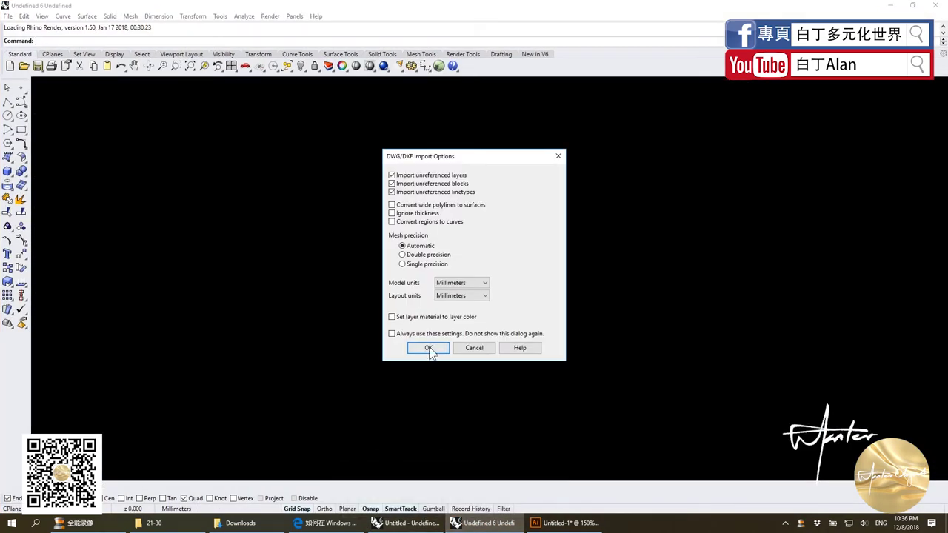
left_click(428, 347)
Step: Create a hollow tube at the ring's centre with outer radius, inner radius and height
left_click(440, 336)
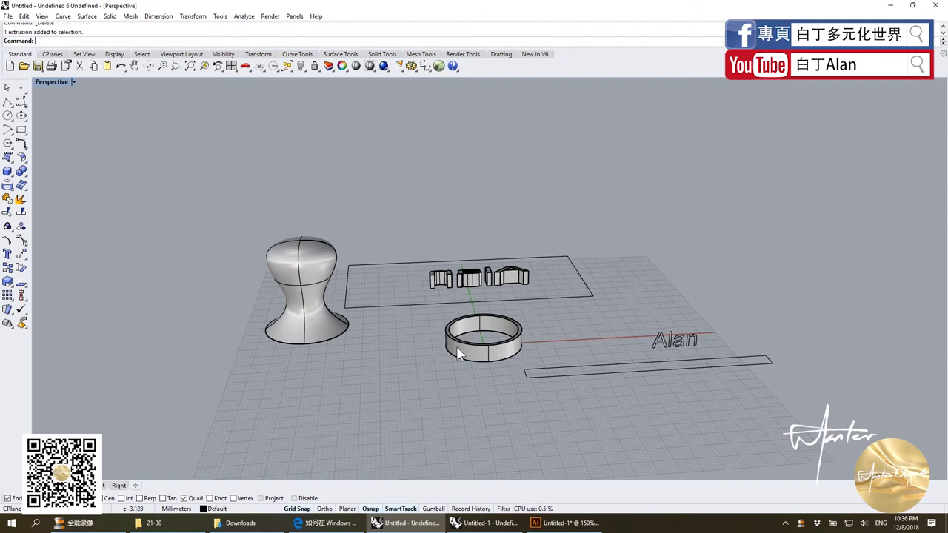
left_click(7, 173)
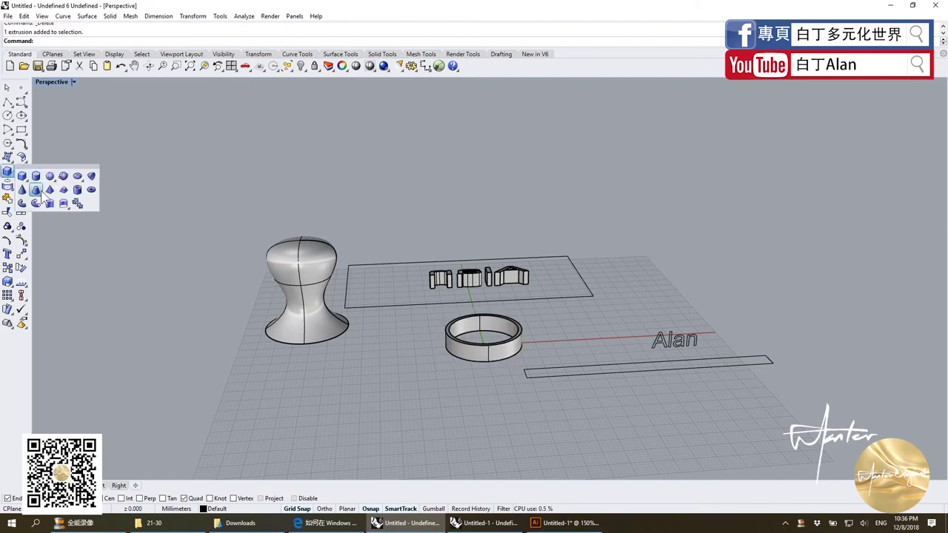
left_click(49, 191)
scroll(477, 314, "up", 5)
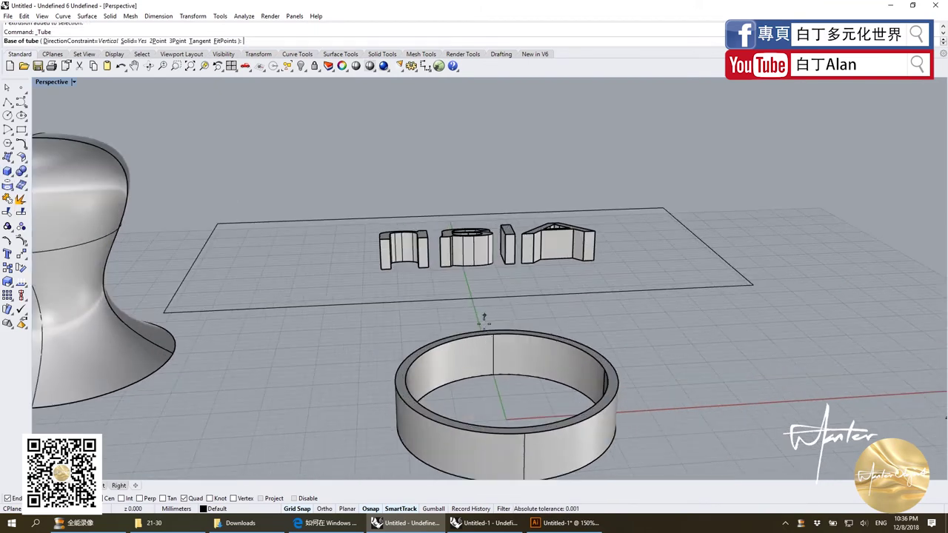
left_click(542, 406)
left_click(562, 405)
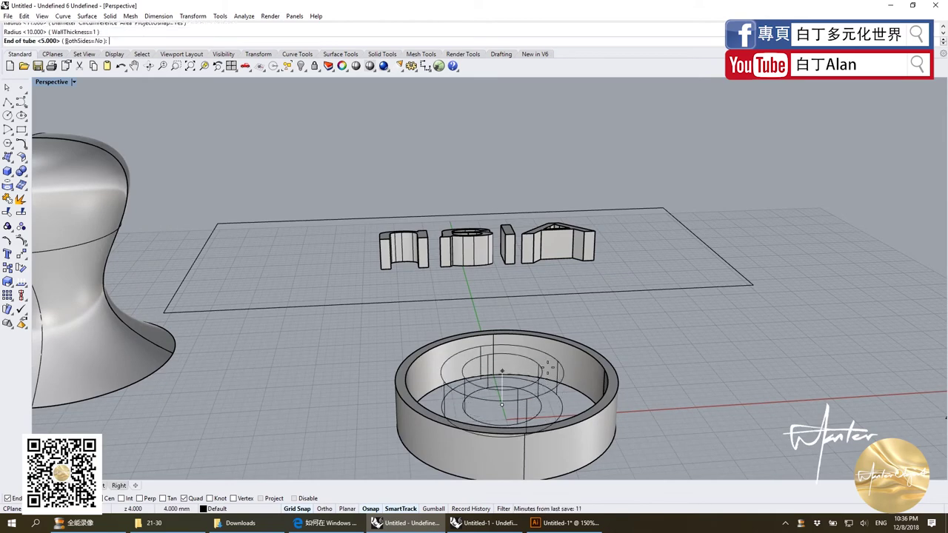
left_click(571, 362)
scroll(563, 367, "down", 5)
left_click(515, 378)
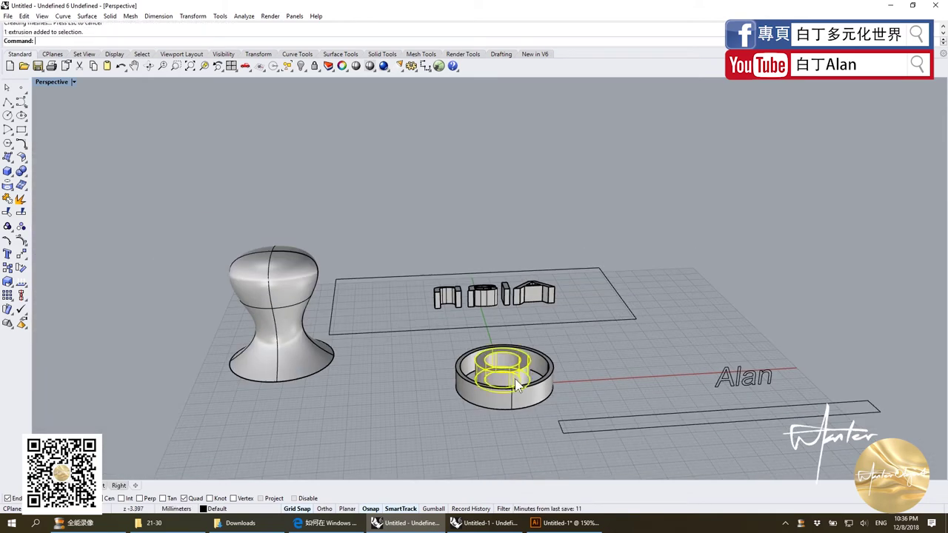
scroll(508, 380, "up", 3)
left_click(506, 380)
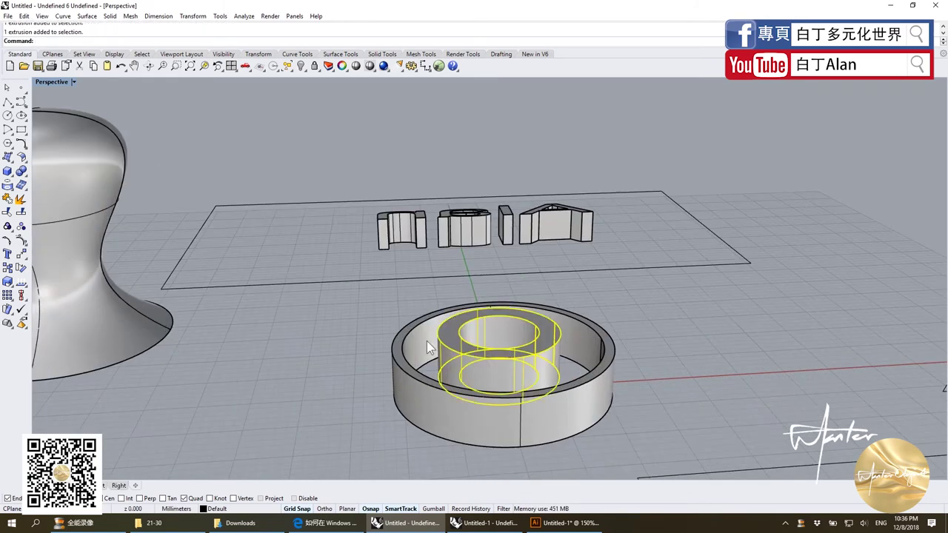
left_click(406, 340)
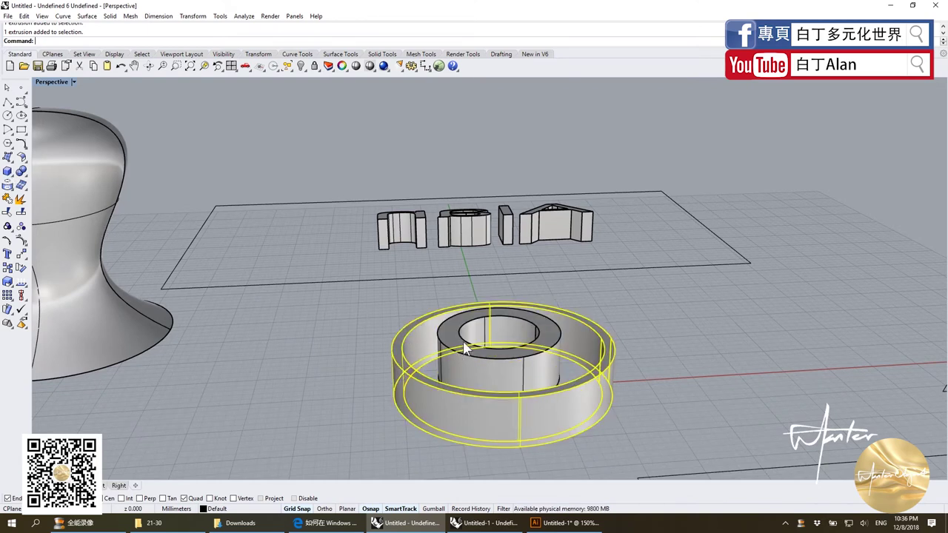
Step: Paste the ring's inner tube into the Untitled-1 window and frame it in view
left_click(469, 367)
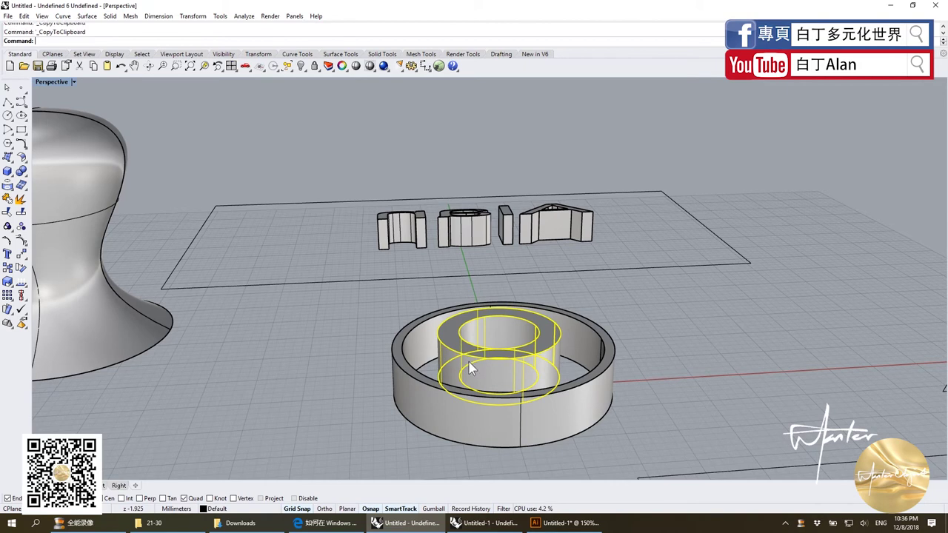
left_click(495, 524)
key("ctrl+v")
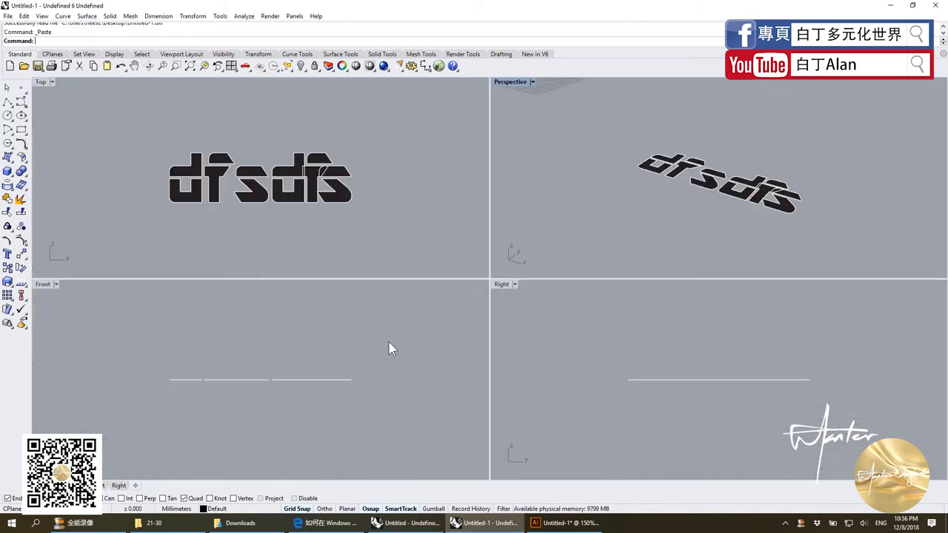
right_click_drag(153, 350, 263, 342)
scroll(356, 175, "down", 5)
scroll(355, 176, "down", 5)
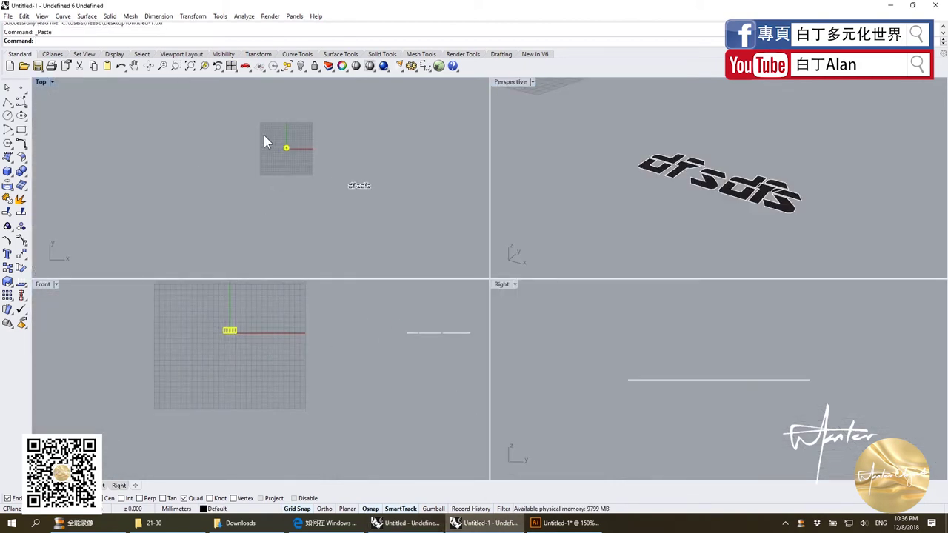
scroll(285, 144, "up", 4)
scroll(315, 163, "up", 3)
scroll(319, 159, "up", 2)
left_click(319, 159)
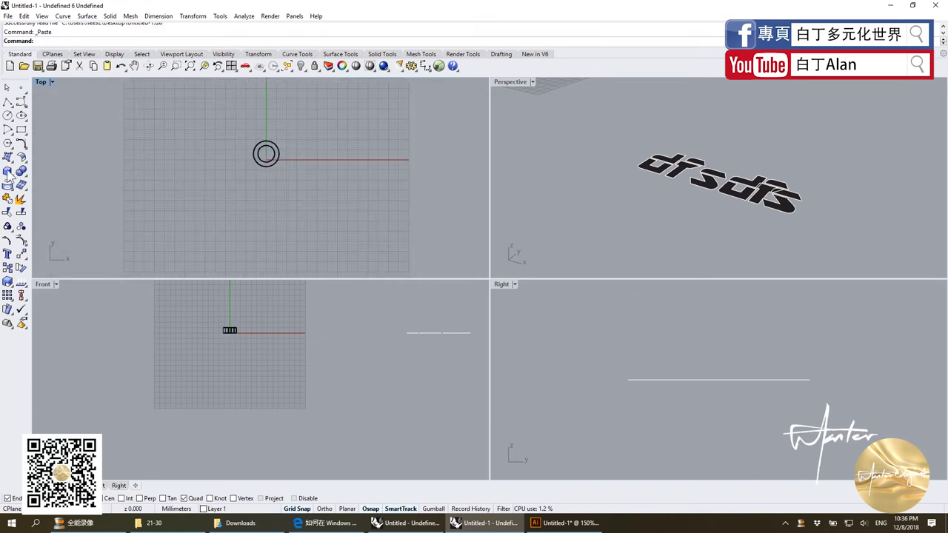
Step: Draw a box across the tube and move it so it overlaps one side
left_click(7, 171)
left_click(254, 157)
left_click(309, 172)
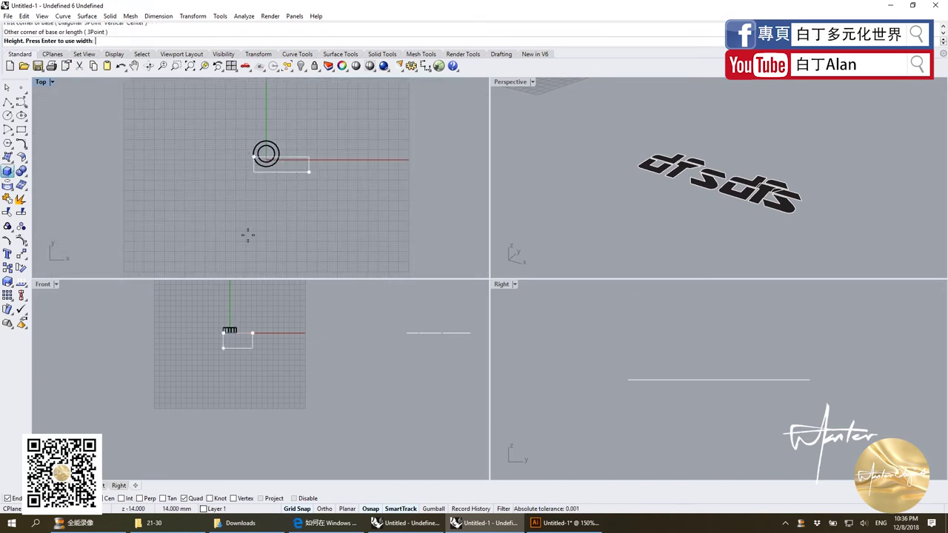
scroll(237, 315, "up", 2)
left_click(249, 306)
left_click_drag(297, 169, 285, 169)
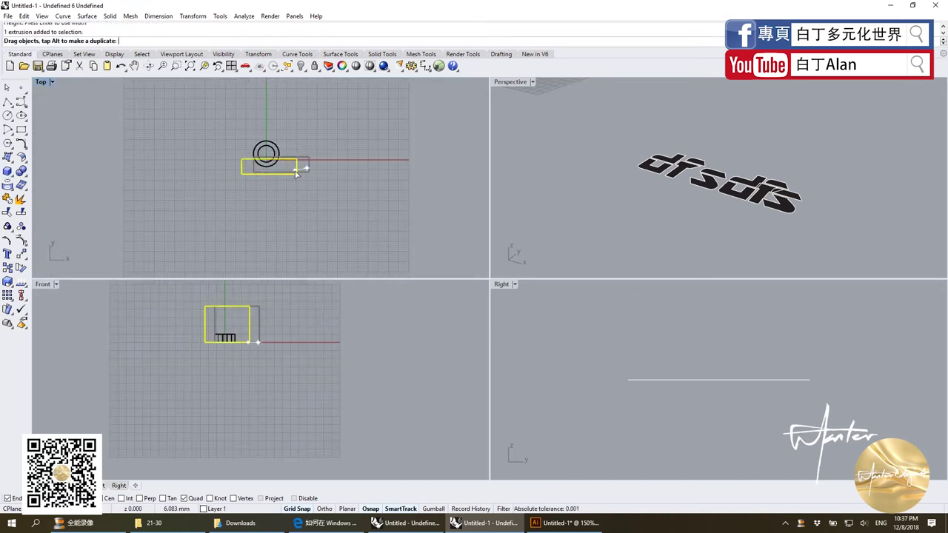
left_click_drag(255, 318, 255, 342)
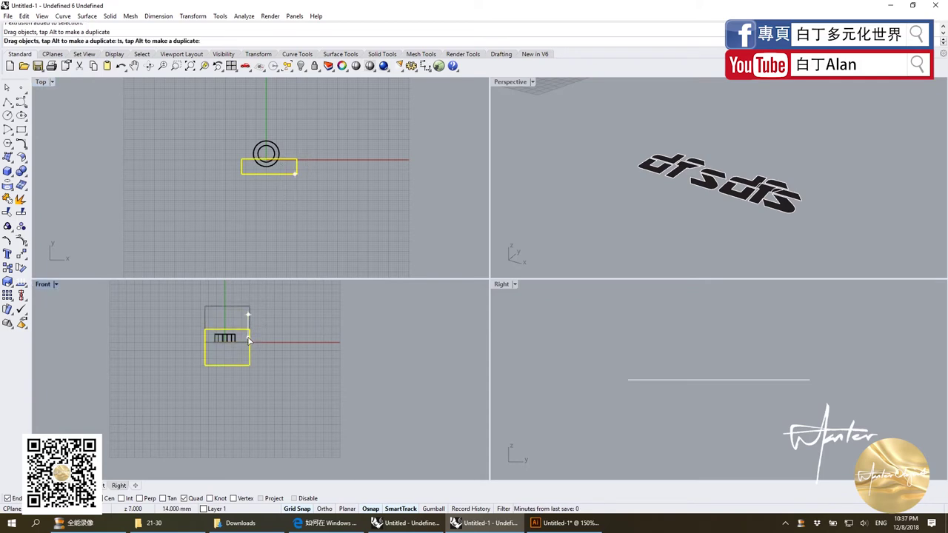
Step: Subtract the box from the tube with BooleanDifference and copy the resulting C-shaped tube
left_click(274, 153)
left_click(24, 180)
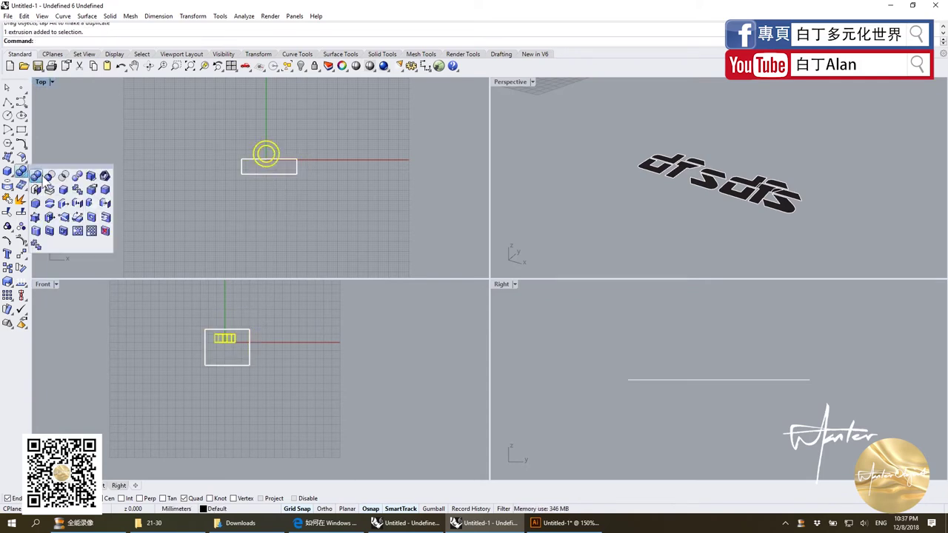
left_click(77, 232)
left_click(223, 330)
right_click(222, 330)
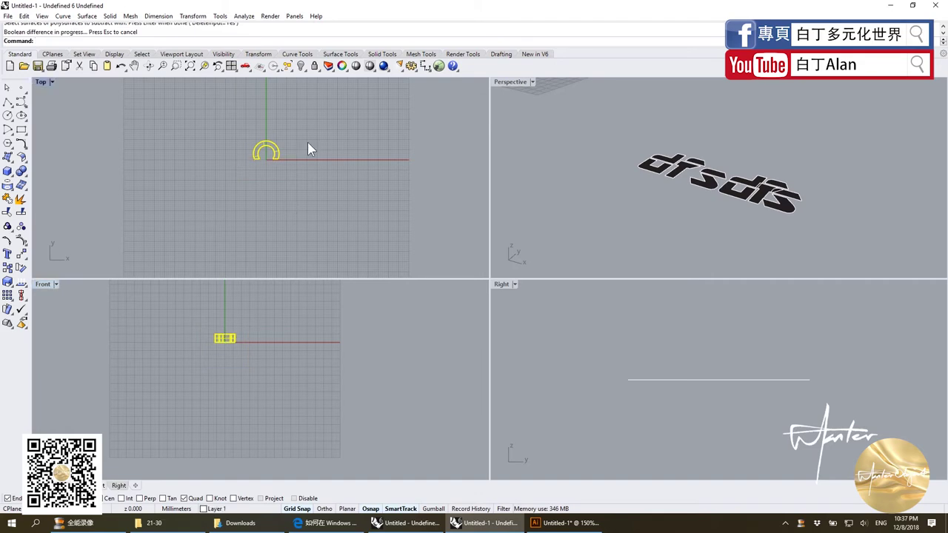
left_click(279, 151)
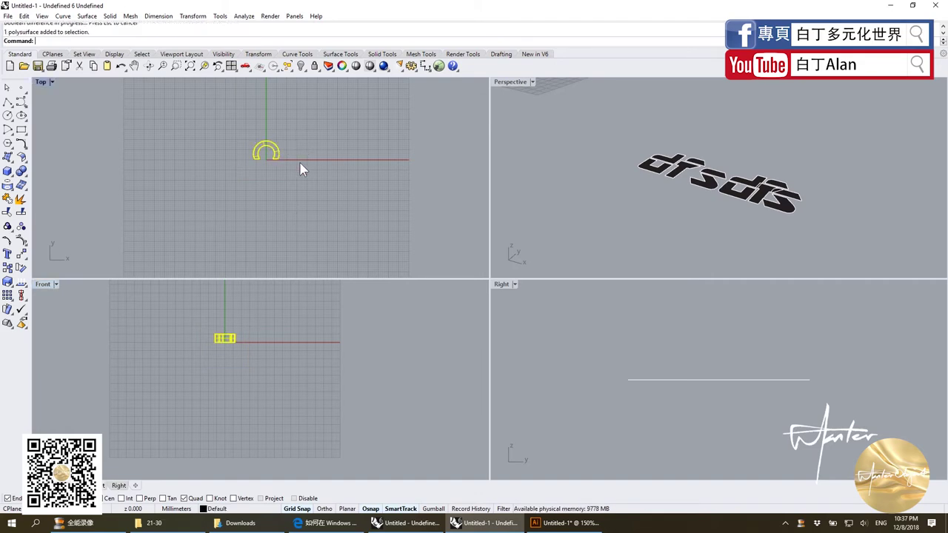
key("ctrl+c")
Step: Paste the cut tube into the stamp model and delete the original full inner tube
left_click(407, 523)
key("ctrl+v")
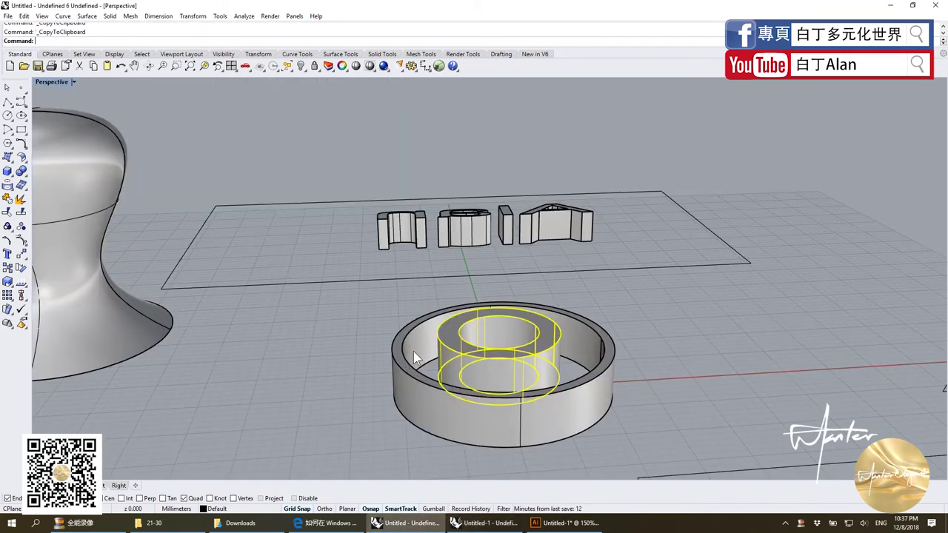
left_click(494, 365)
key("Delete")
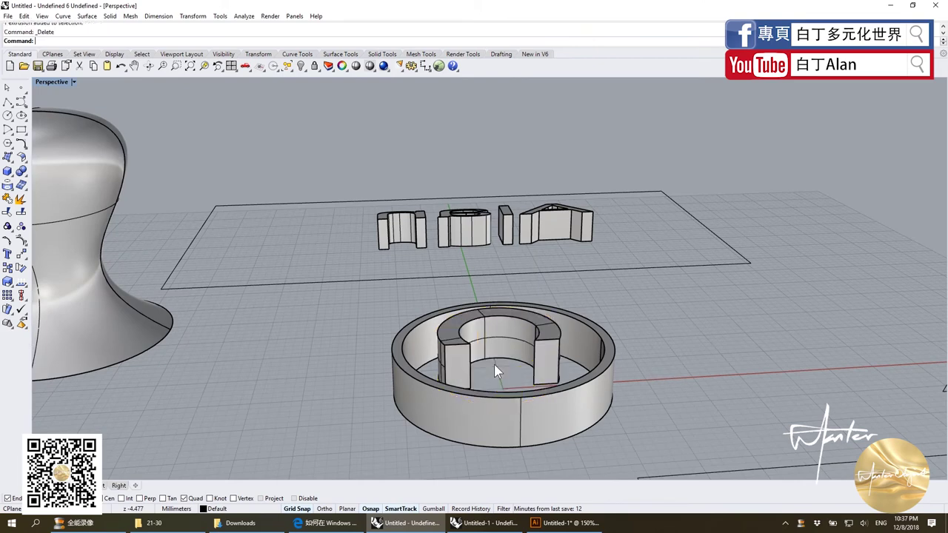
scroll(494, 364, "down", 5)
scroll(562, 418, "up", 2)
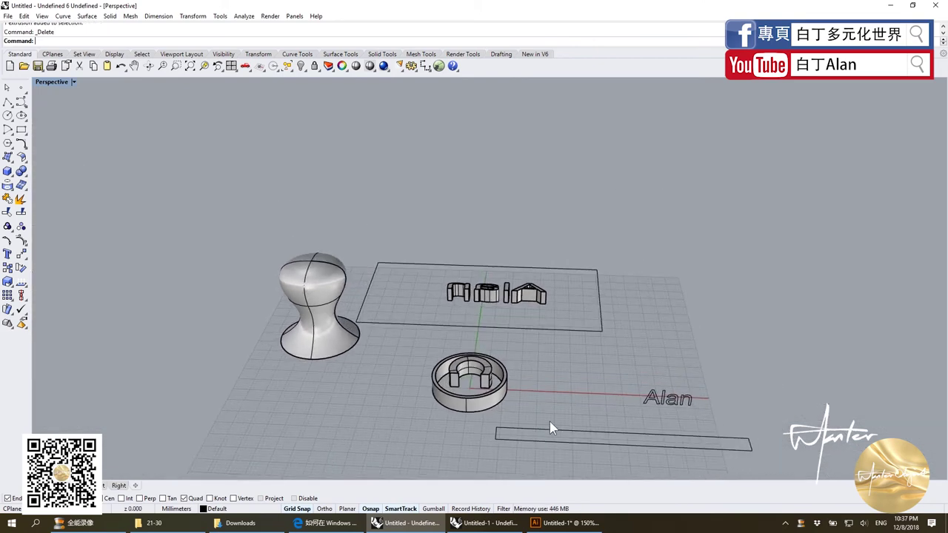
scroll(525, 426, "up", 4)
scroll(511, 411, "up", 3)
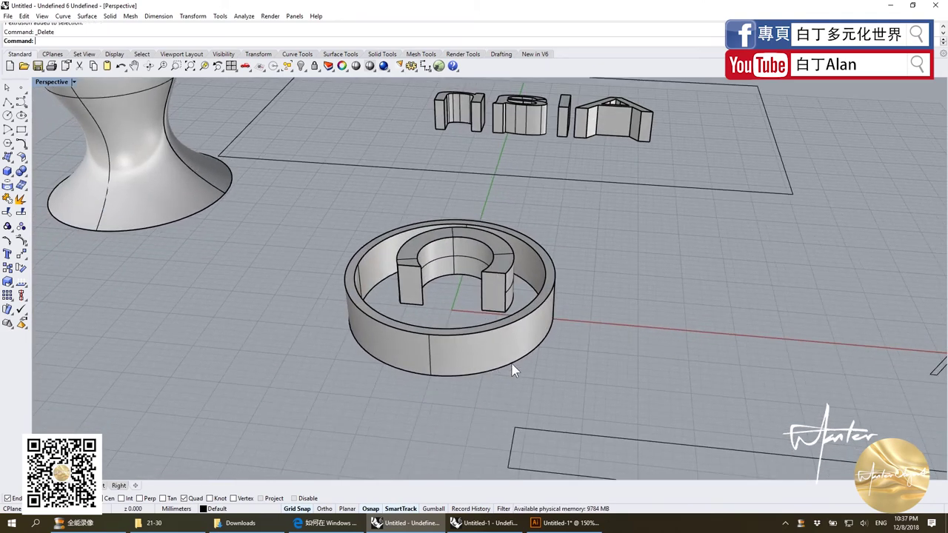
Step: Restore the full tube, Alt-drag a copy of ring and tube left, then delete the right ring's full tube
key("ctrl+z")
left_click(530, 365)
left_click(490, 319)
left_click(482, 352, "shift")
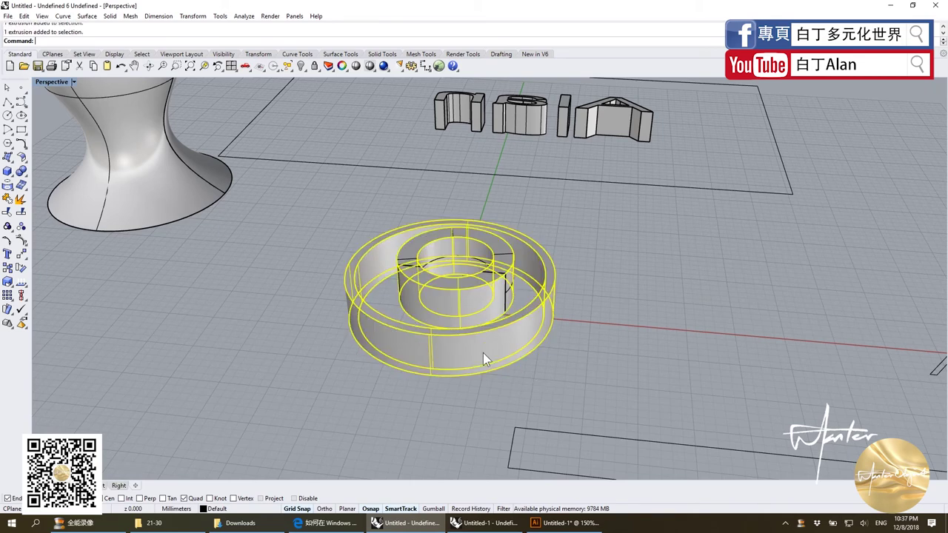
left_click_drag(482, 353, 236, 332, "alt")
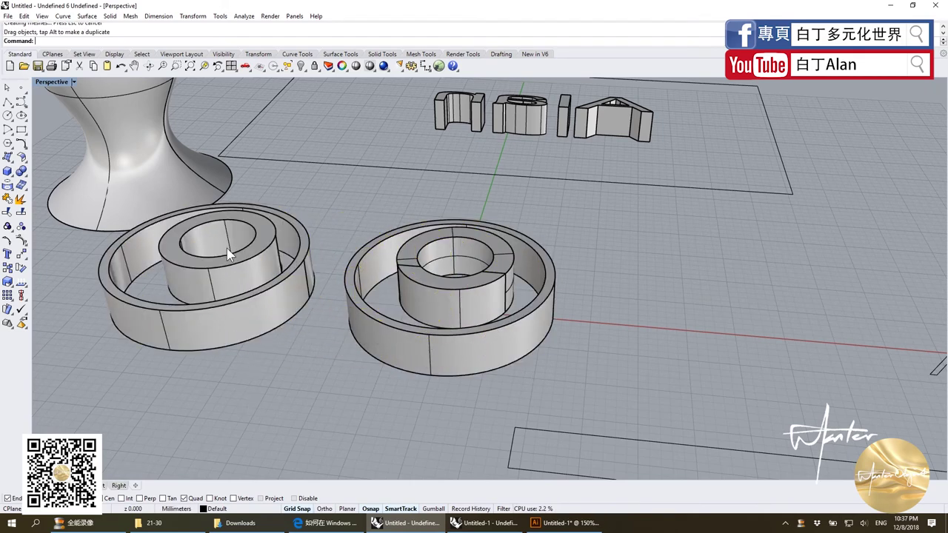
left_click(474, 290)
key("Delete")
scroll(477, 295, "down", 2)
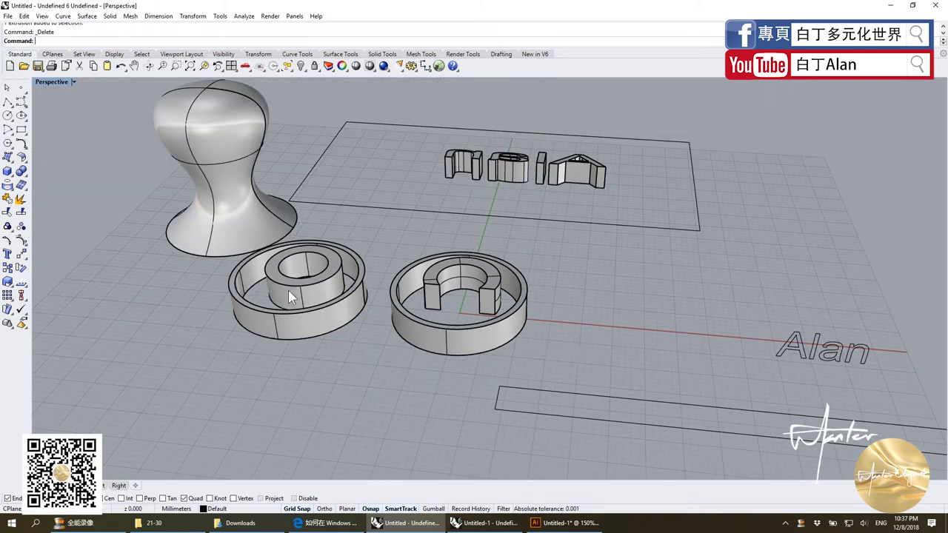
Step: Copy the left ring's full inner tube into the right ring
left_click(353, 296)
left_click(7, 282)
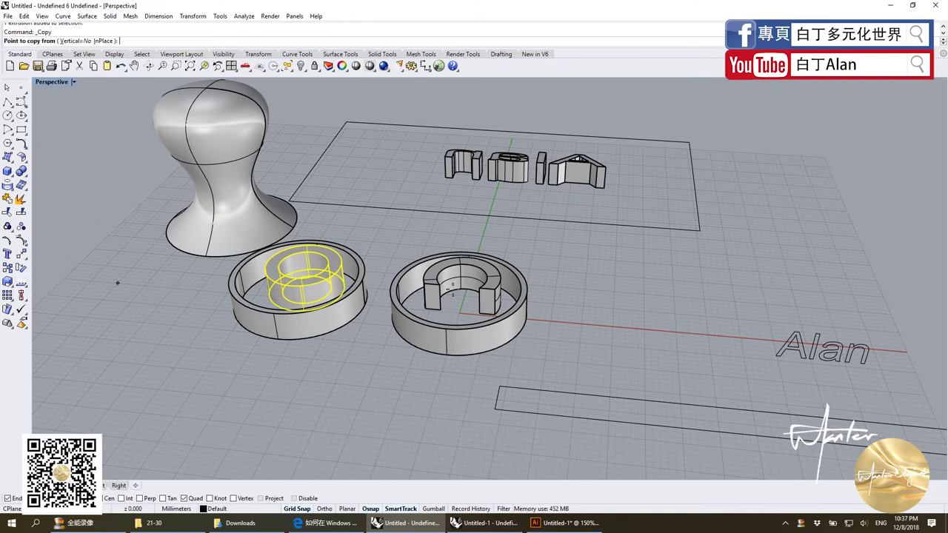
left_click(369, 293)
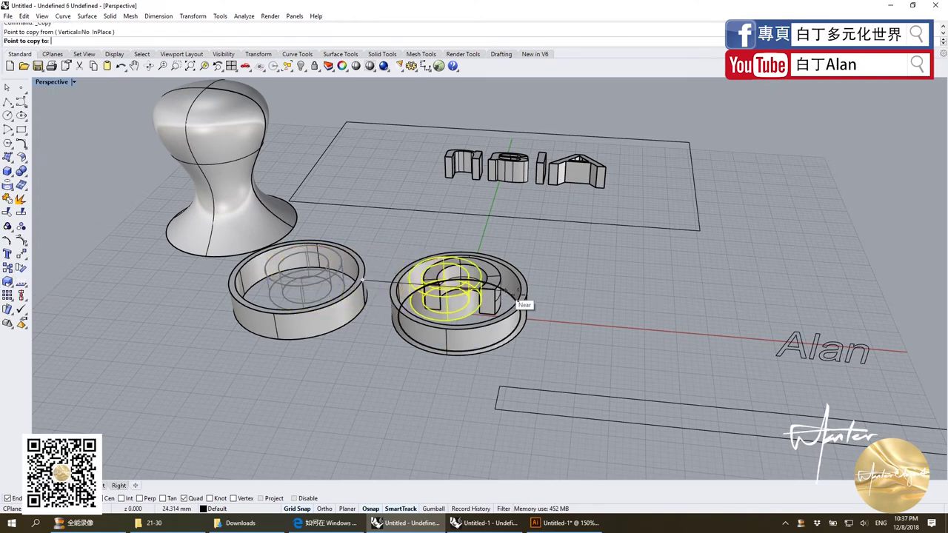
left_click(527, 296)
key("Return")
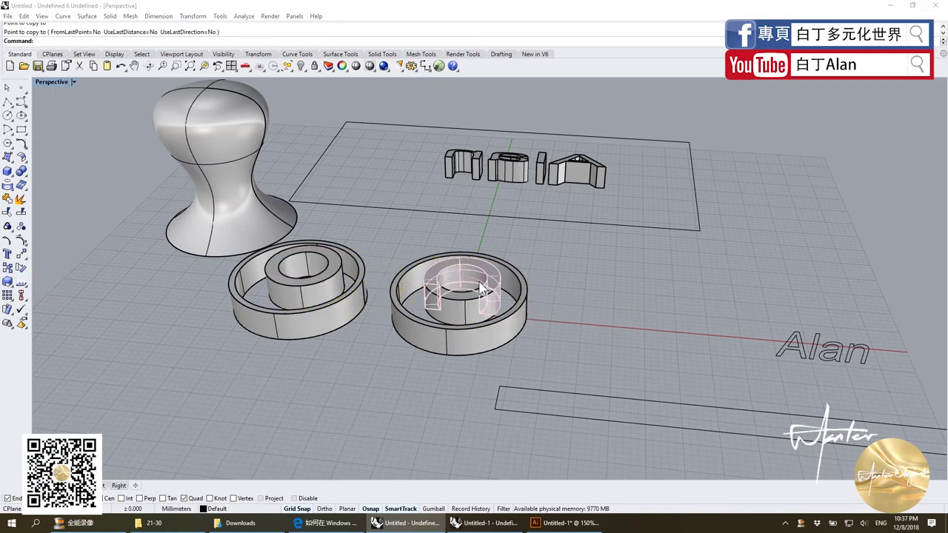
Step: Delete the C-shaped tube from the right ring via the Selection Menu
left_click(494, 298)
left_click(500, 308)
key("Delete")
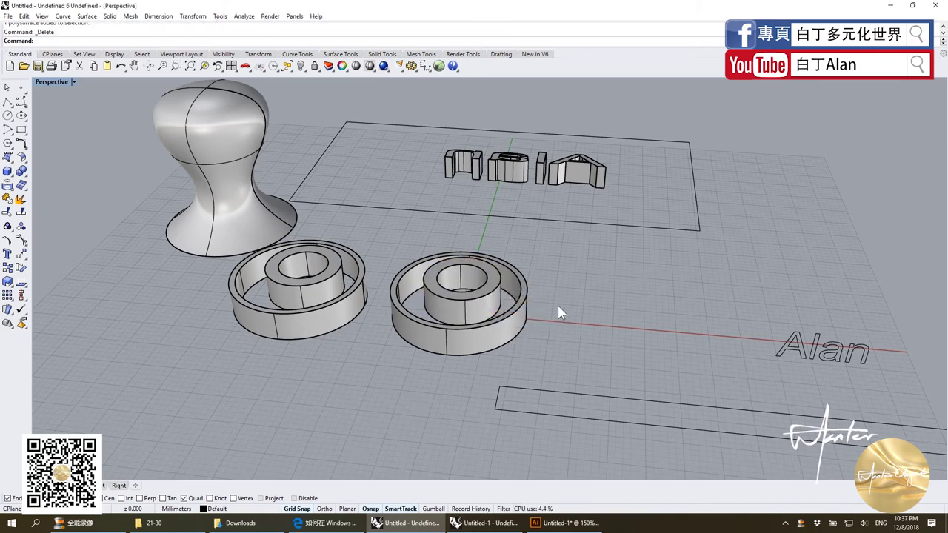
scroll(558, 305, "down", 3)
scroll(544, 313, "up", 5)
scroll(531, 311, "down", 2)
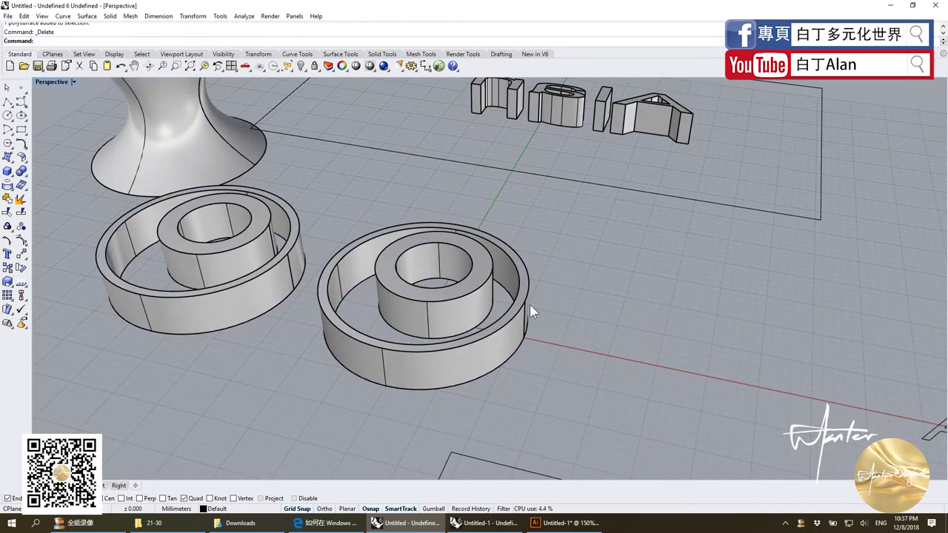
scroll(530, 311, "down", 2)
scroll(544, 313, "up", 3)
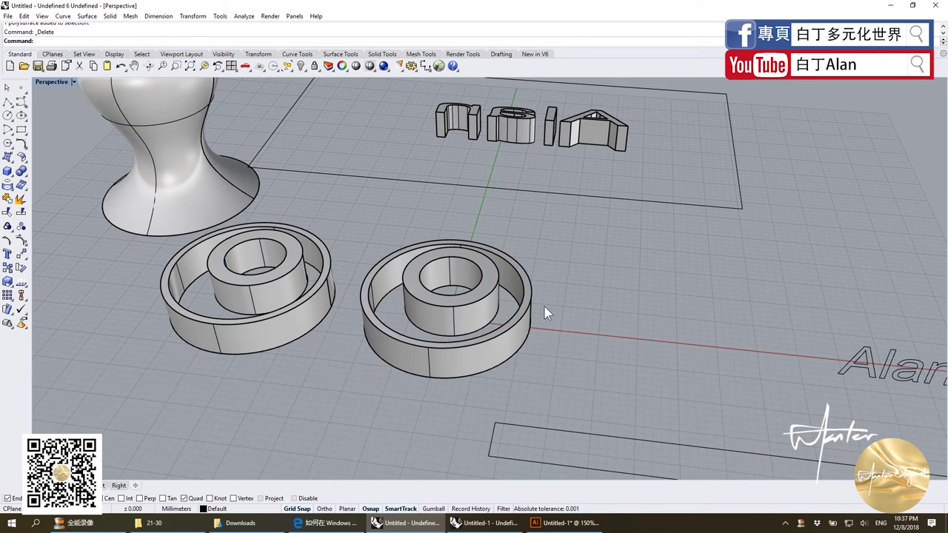
scroll(544, 313, "down", 3)
scroll(537, 306, "up", 4)
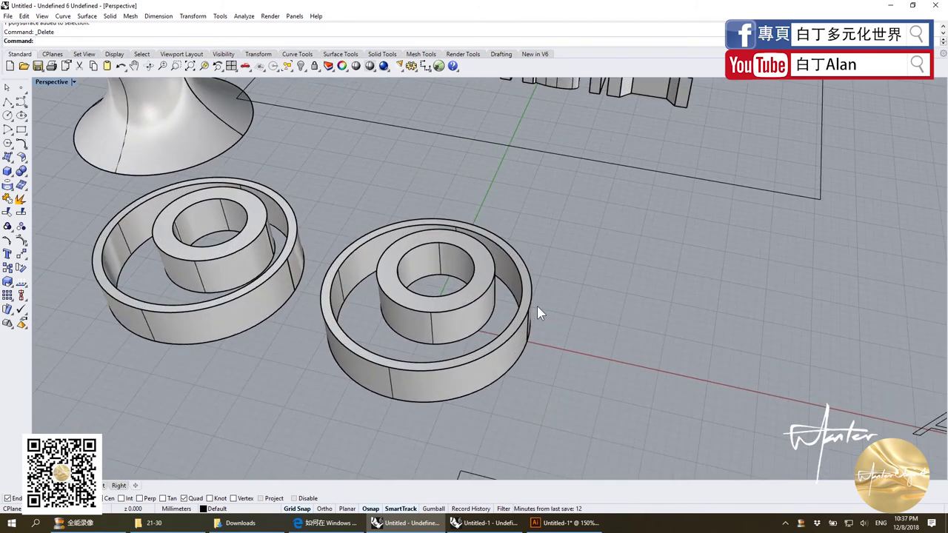
scroll(406, 304, "down", 3)
scroll(433, 310, "up", 1)
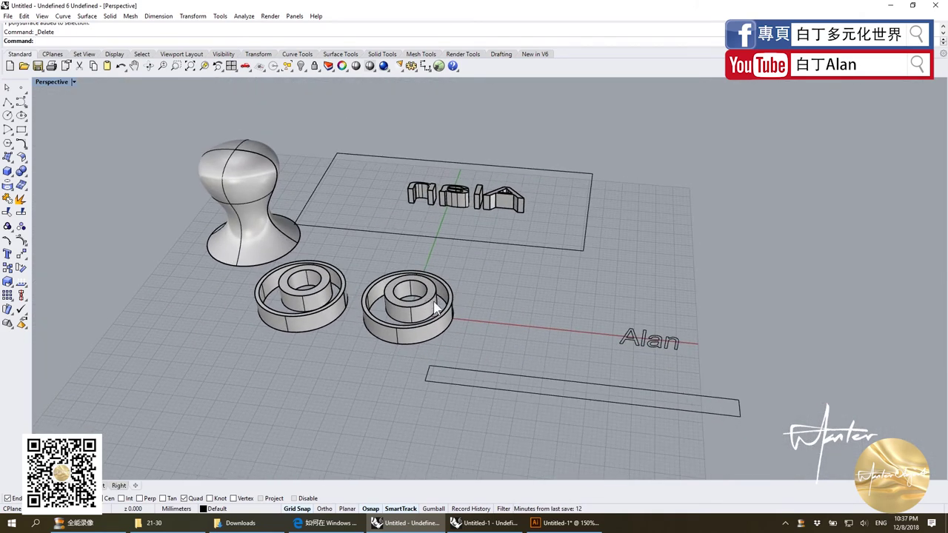
scroll(435, 307, "down", 2)
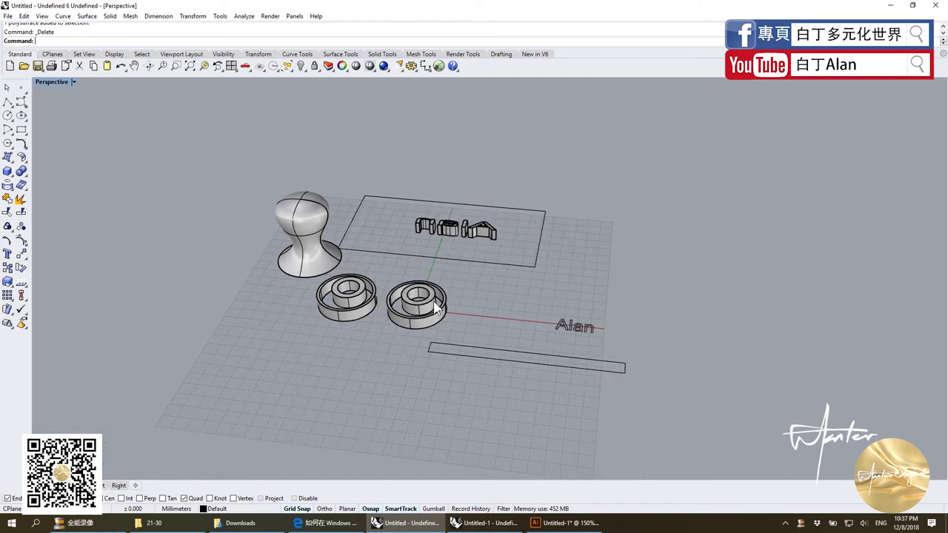
scroll(435, 307, "up", 2)
scroll(436, 308, "up", 2)
scroll(436, 308, "down", 1)
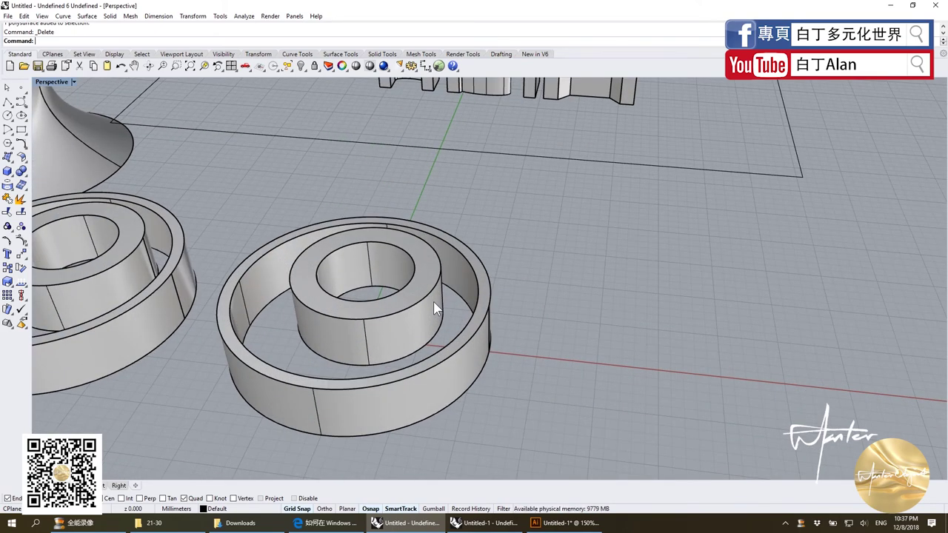
scroll(435, 308, "down", 3)
scroll(444, 311, "down", 2)
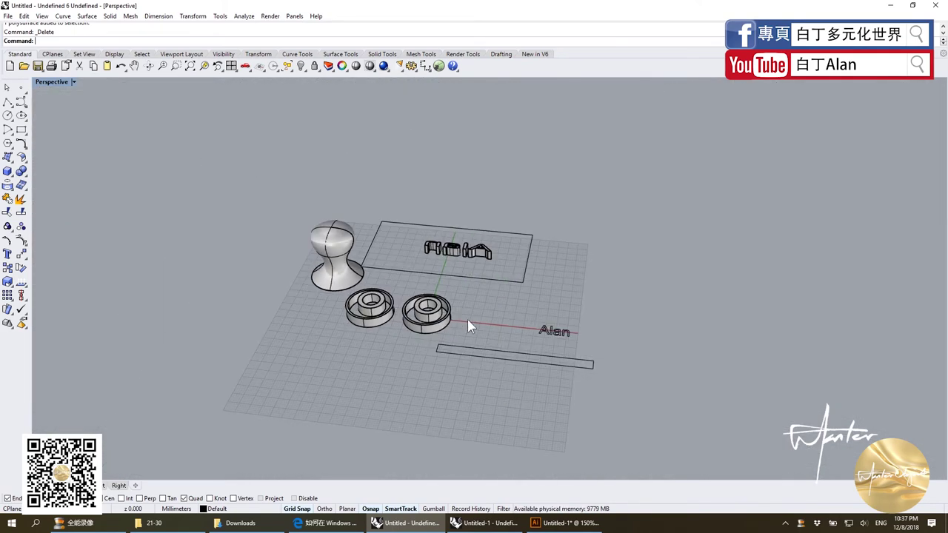
Step: Cut the dfsdfs lettering from Untitled-1 and place it beside the stamp parts
left_click(506, 526)
left_click_drag(766, 233, 582, 138)
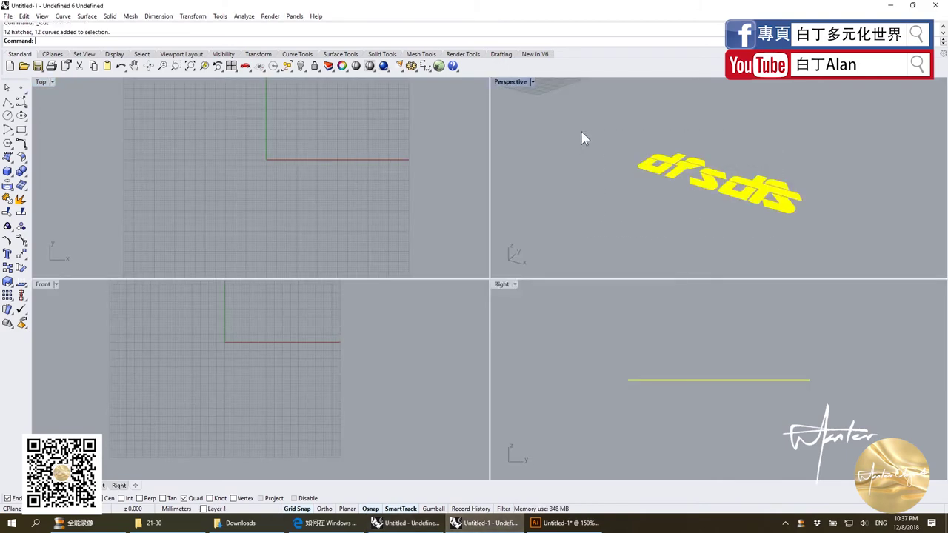
key("ctrl+x")
left_click(406, 523)
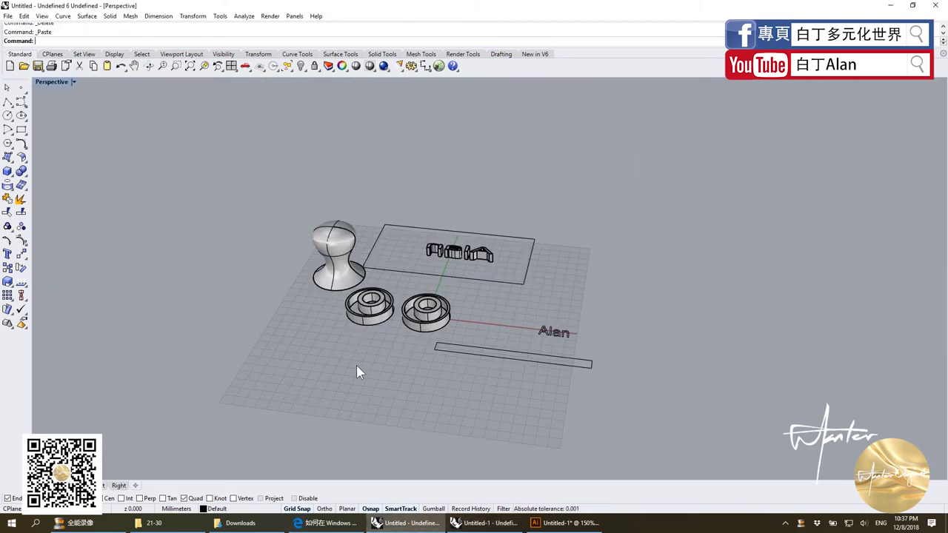
scroll(529, 310, "down", 3)
scroll(511, 326, "down", 3)
left_click_drag(497, 315, 412, 299)
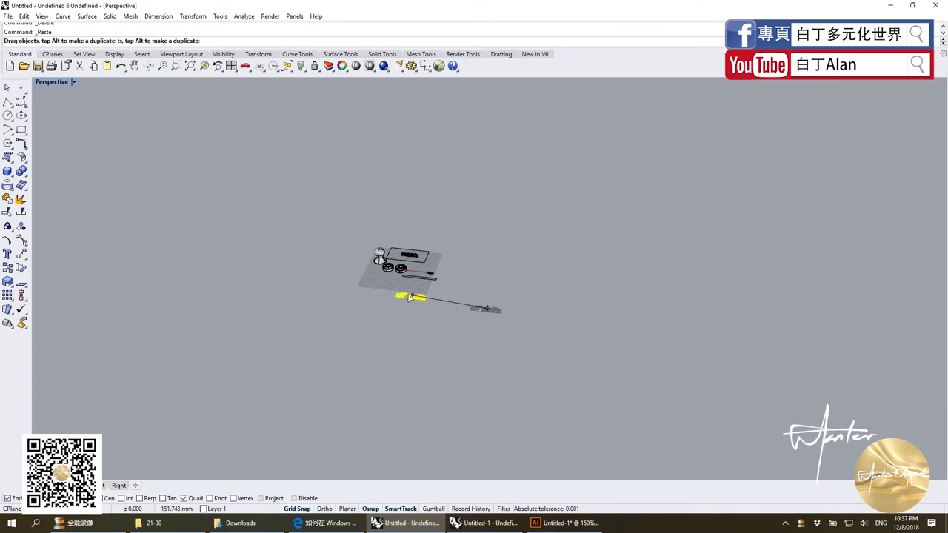
Step: Close the Illustrator document without saving
left_click(539, 519)
key("ctrl+w")
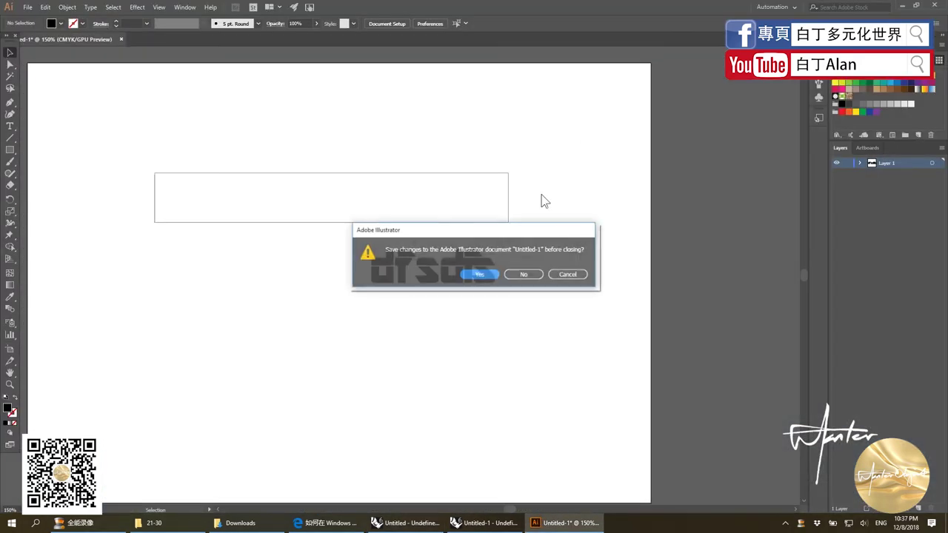
left_click(534, 277)
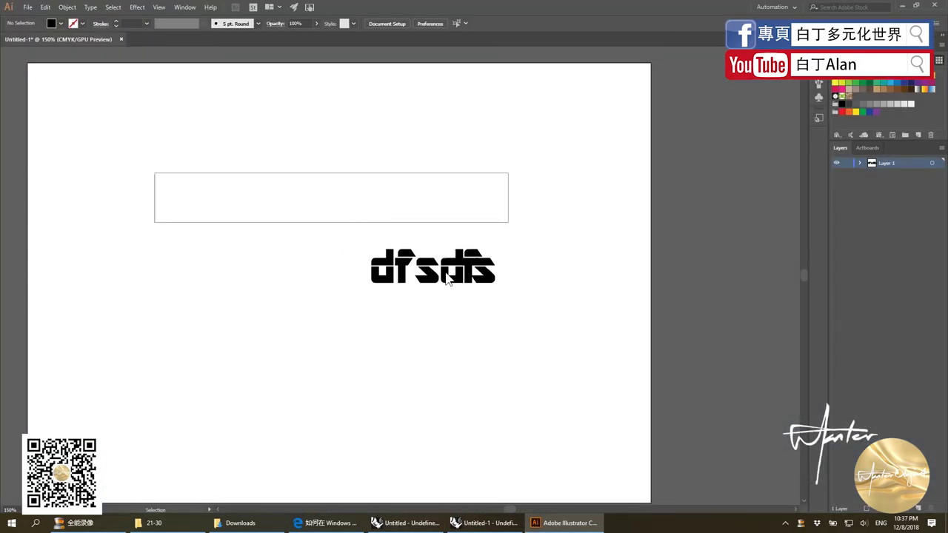
left_click(408, 523)
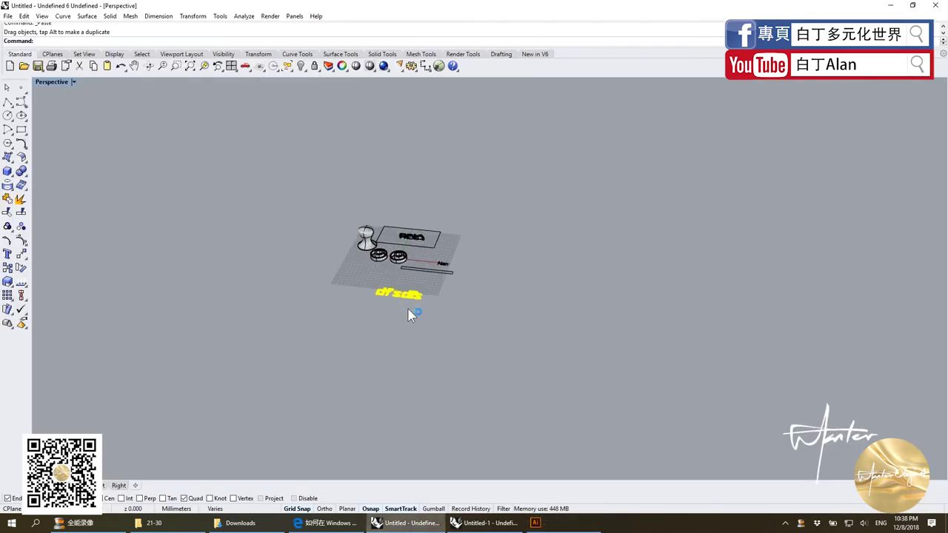
Step: Explode one letter hatch, then select all the remaining letter hatches
scroll(411, 314, "up", 5)
scroll(444, 244, "up", 3)
left_click(480, 210)
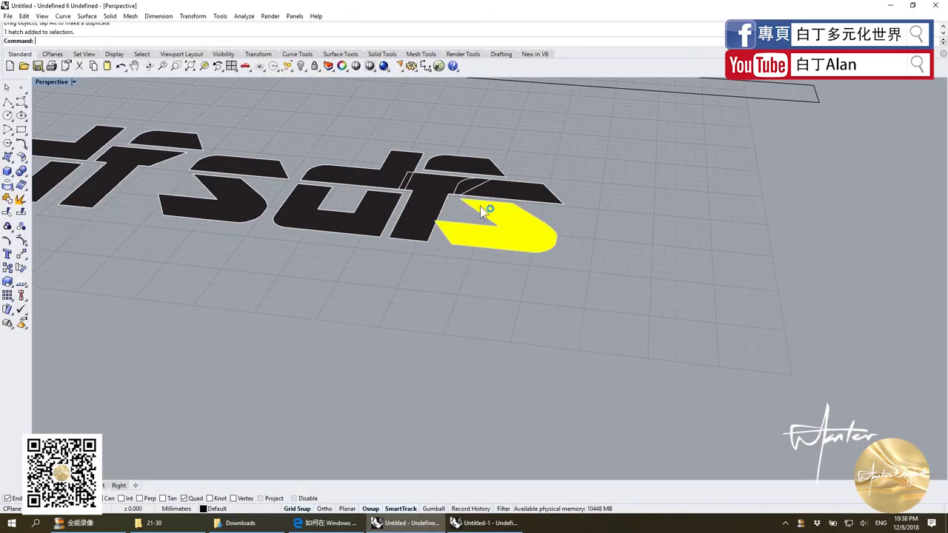
left_click(21, 198)
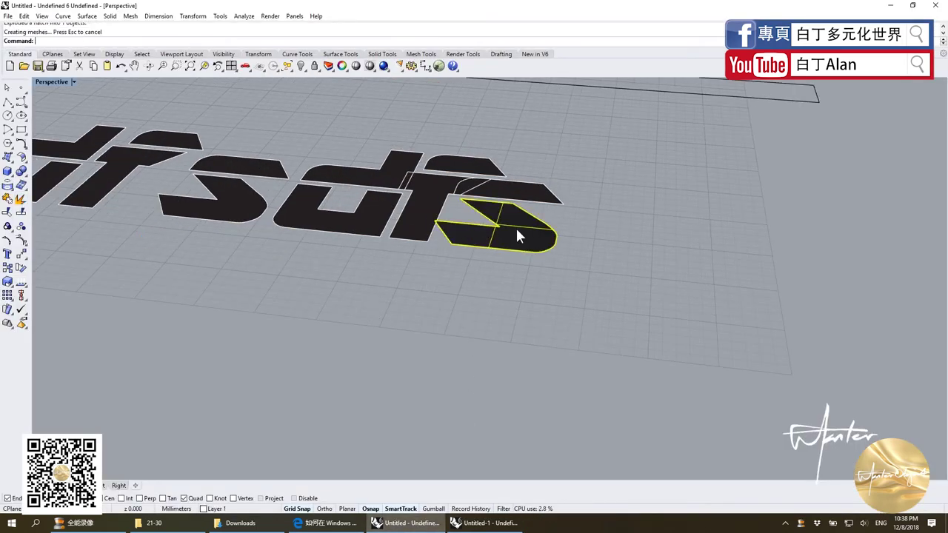
scroll(530, 288, "down", 5)
left_click_drag(577, 326, 186, 219)
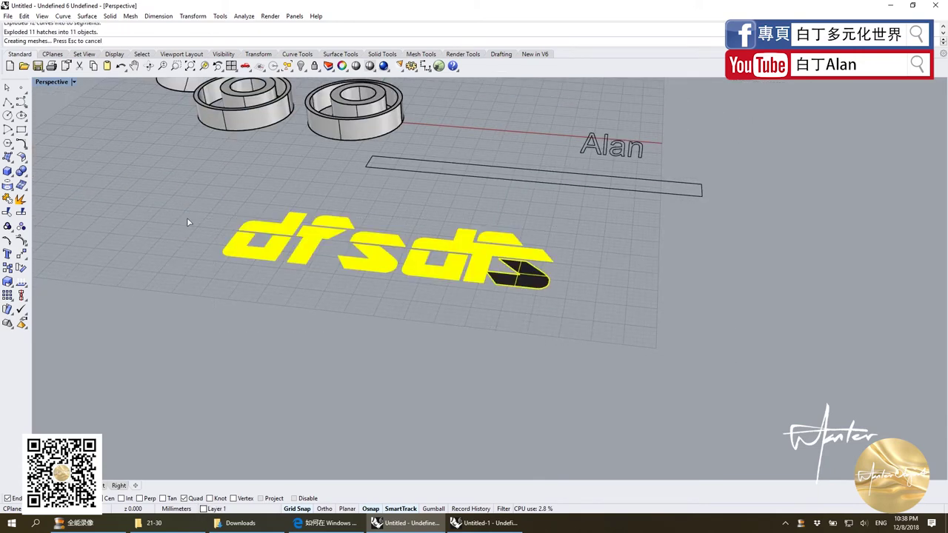
Step: Explode the remaining hatches and delete the fill pieces of the first d and the f
key("Return")
left_click(285, 253)
left_click_drag(285, 253, 278, 344)
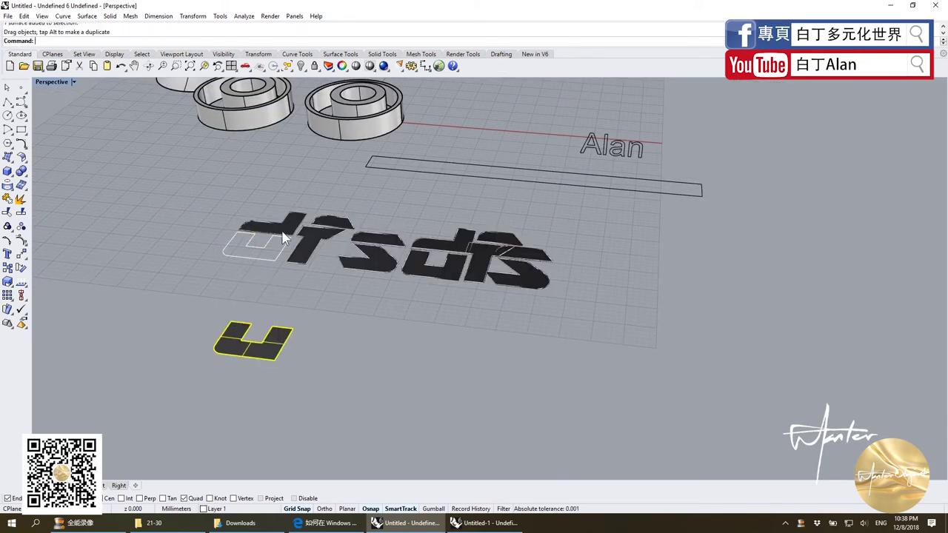
left_click(284, 233)
left_click_drag(284, 233, 285, 333)
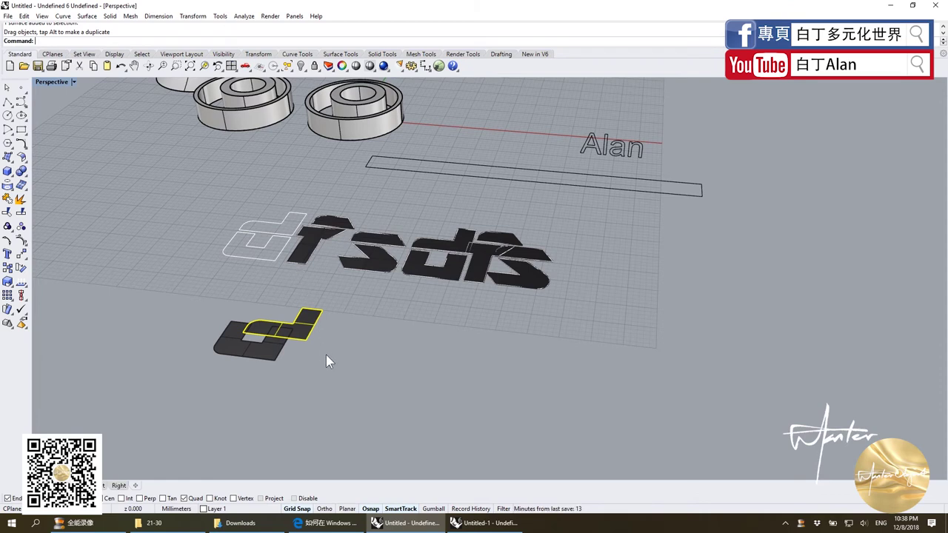
key("Delete")
left_click(310, 246)
key("Delete")
Step: Delete the fill surfaces of the s, the second d and the following letters
left_click(348, 244)
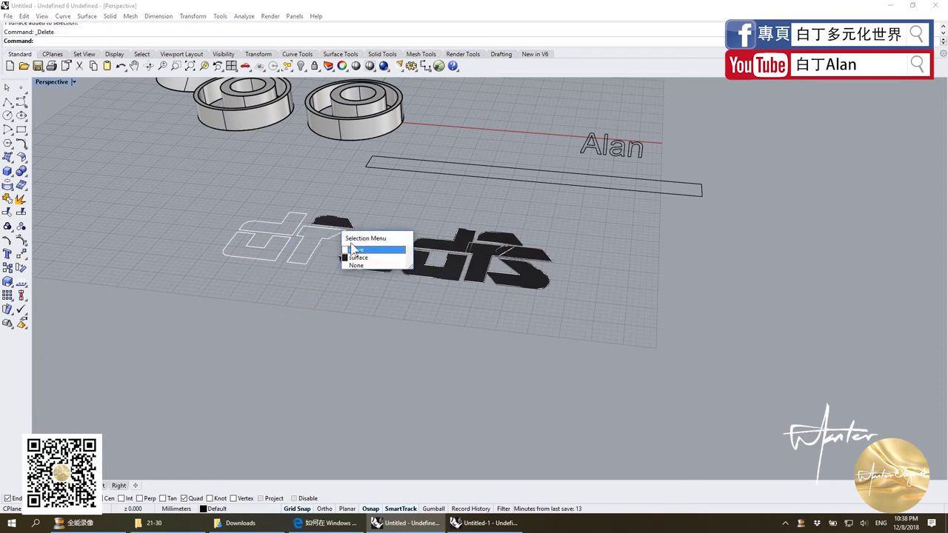
left_click(359, 257)
key("Delete")
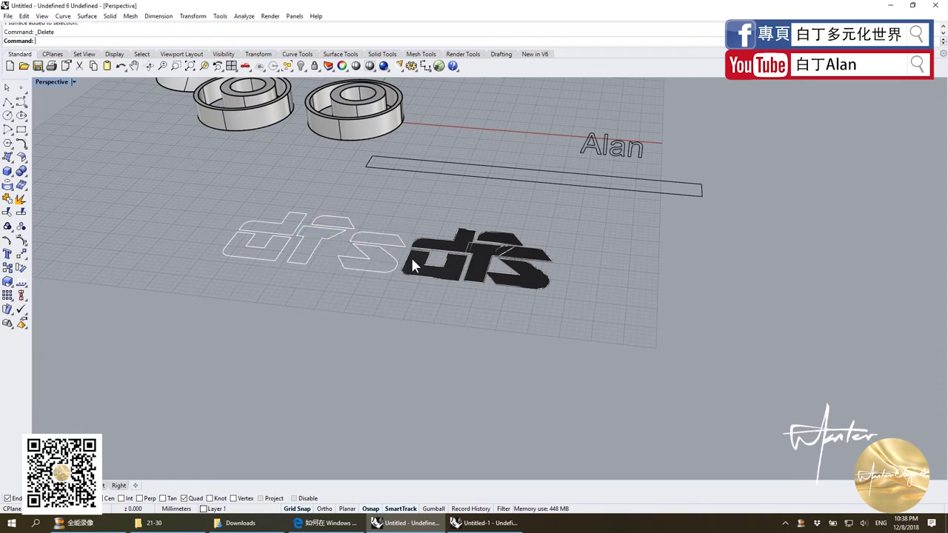
left_click(411, 257)
key("Delete")
left_click(422, 246)
key("Delete")
left_click(482, 256)
key("Delete")
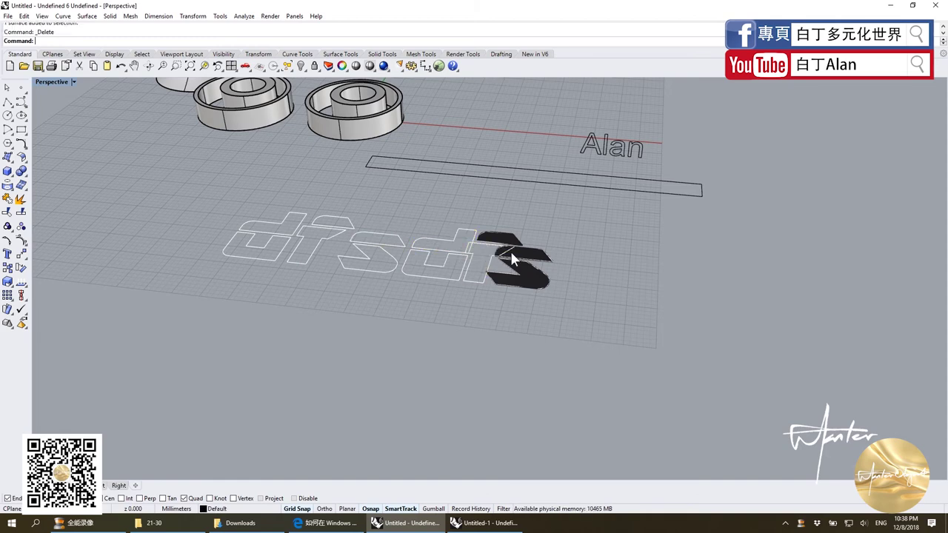
left_click(519, 255)
key("Delete")
Step: Delete the last letter's top and bottom fills and select its stray curves
scroll(522, 257, "up", 5)
left_click(493, 224)
key("Delete")
left_click(529, 323)
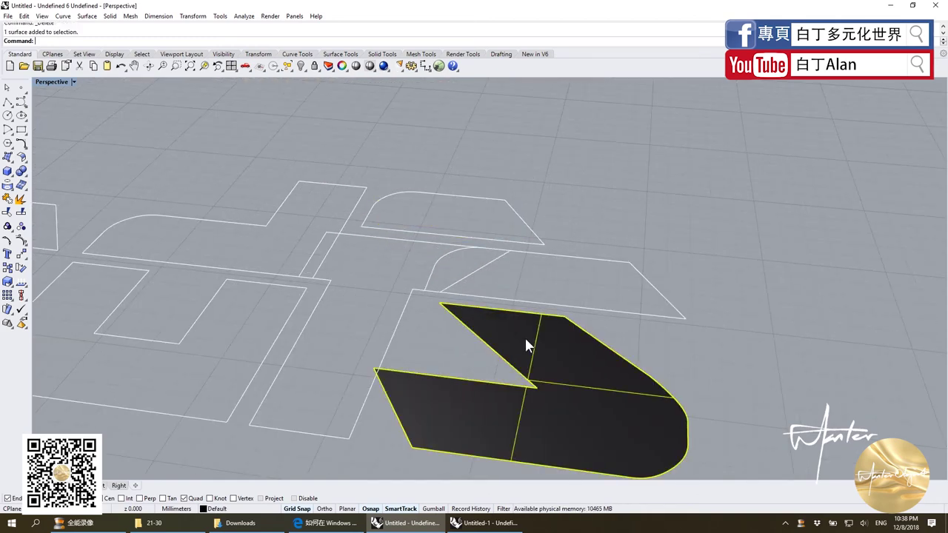
key("Delete")
scroll(497, 333, "down", 2)
scroll(489, 315, "up", 2)
left_click_drag(428, 273, 430, 273)
scroll(444, 297, "down", 3)
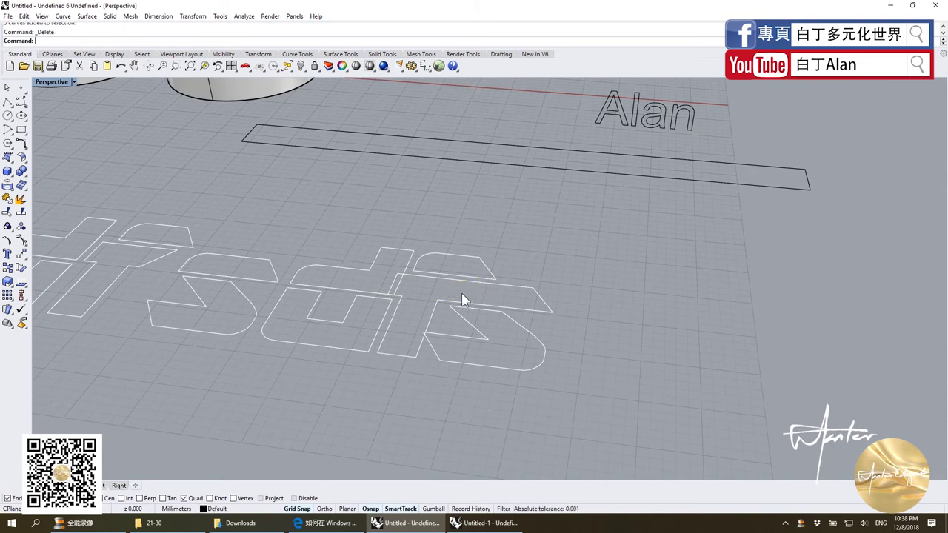
Step: Replace the long overlapping line in the last letter with a new Polyline edge
scroll(444, 305, "up", 3)
scroll(438, 303, "up", 4)
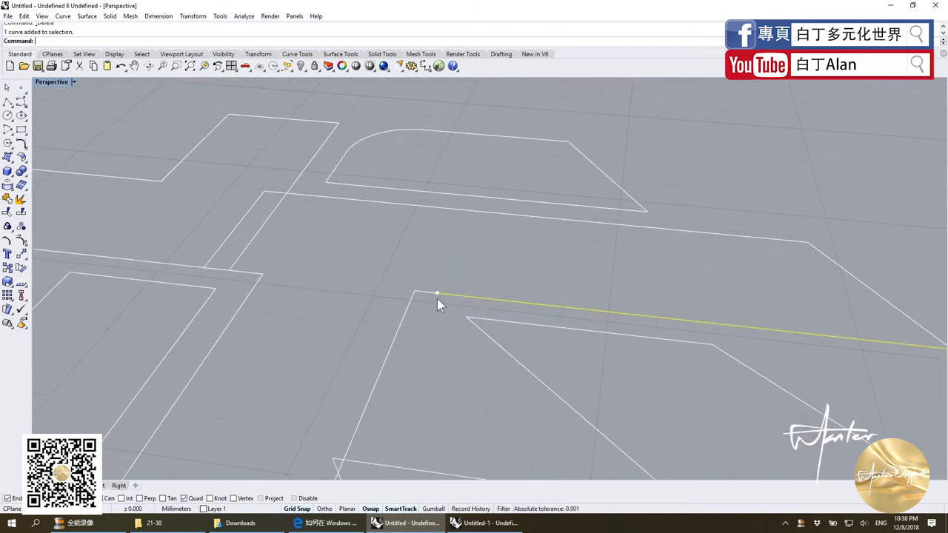
left_click_drag(425, 271, 444, 293)
key("Delete")
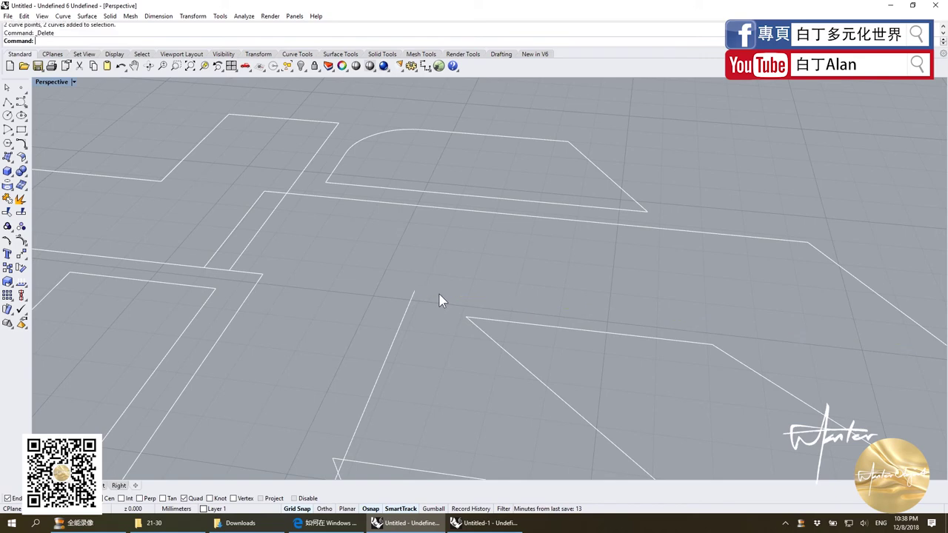
scroll(442, 296, "down", 2)
left_click(7, 103)
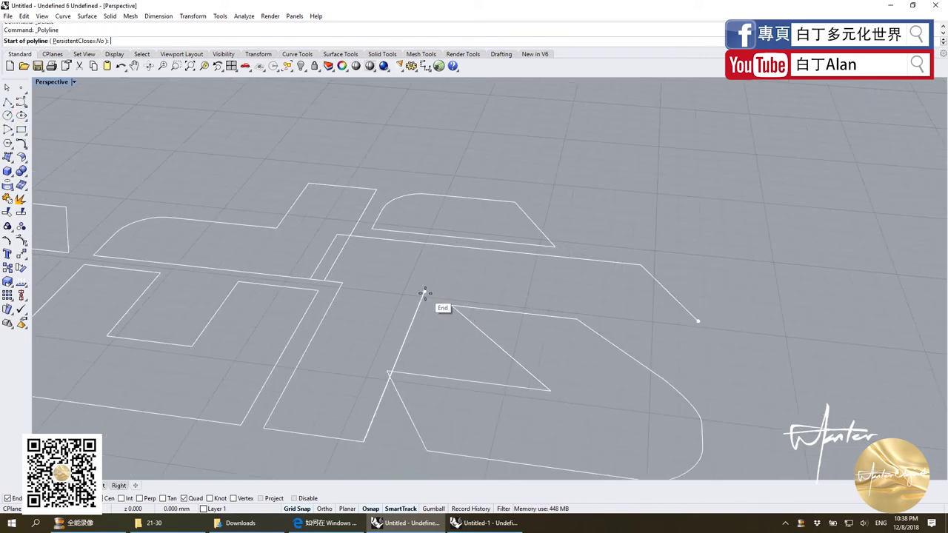
left_click(424, 293)
left_click(696, 320)
key("Return")
scroll(543, 275, "up", 3)
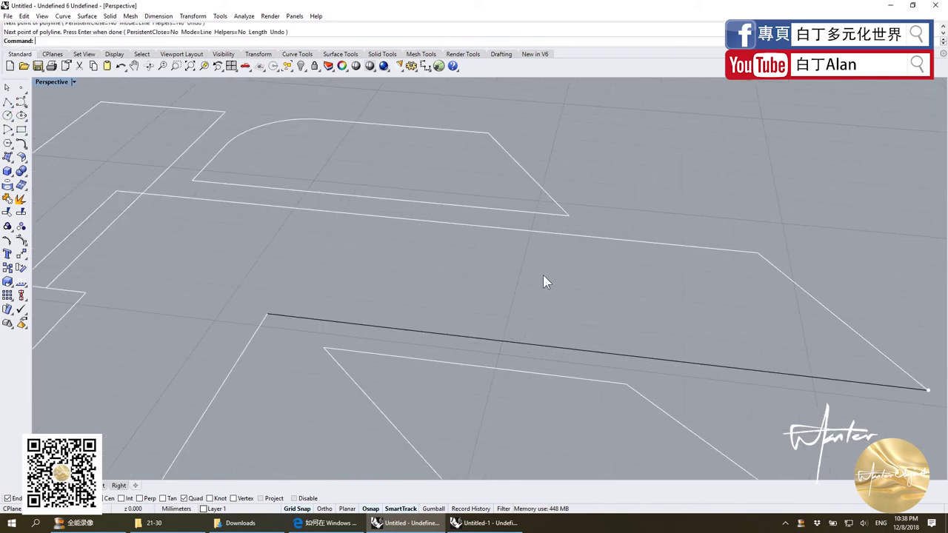
scroll(503, 272, "down", 3)
Step: Delete stray diagonals, draw a connecting edge, split the horizontal line and remove the leftover piece
left_click_drag(338, 257, 300, 246)
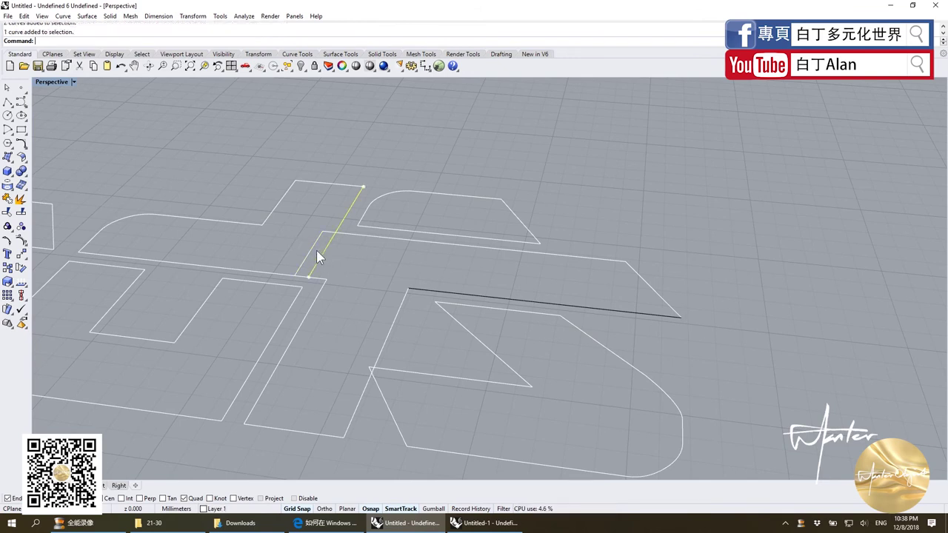
key("Delete")
left_click(331, 236)
left_click(7, 101)
left_click(362, 192)
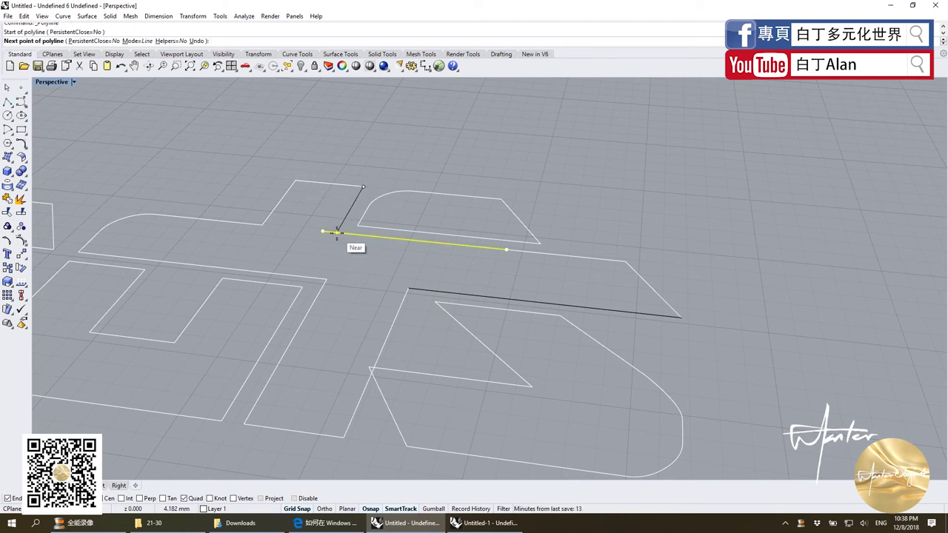
left_click(336, 232)
key("Return")
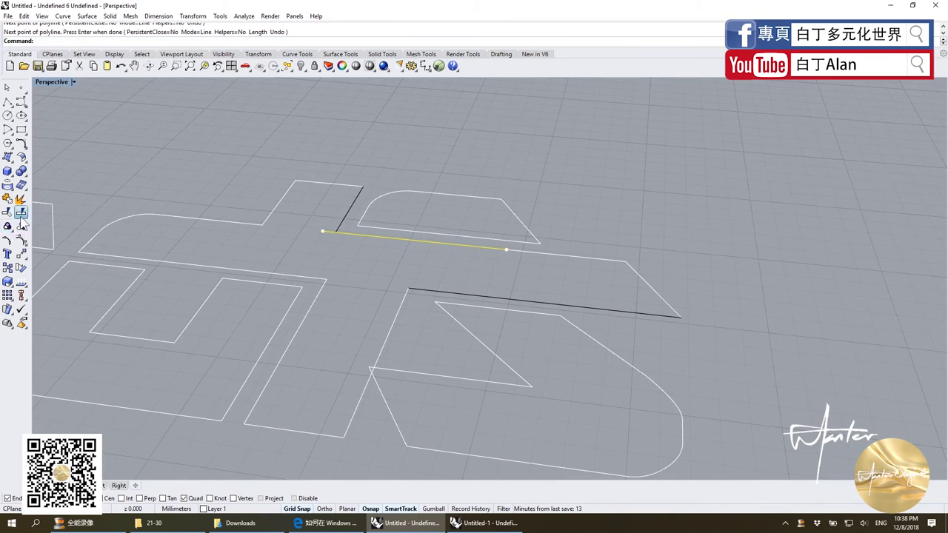
left_click(20, 212)
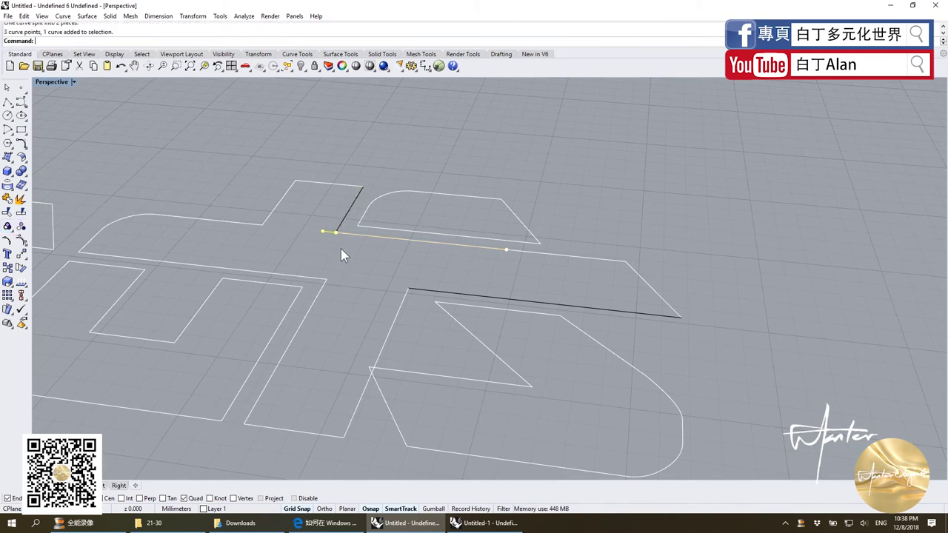
key("Delete")
scroll(337, 248, "down", 3)
left_click_drag(245, 207, 628, 406)
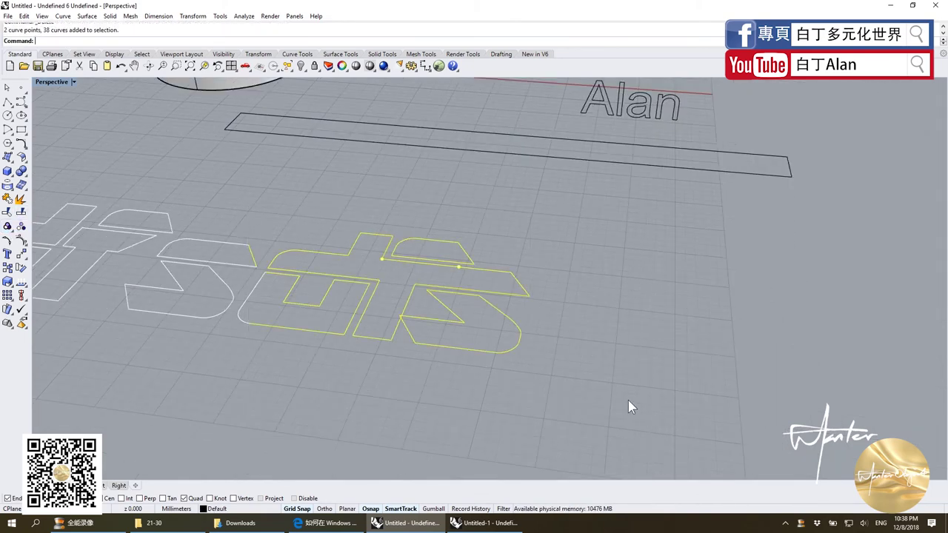
scroll(570, 374, "down", 3)
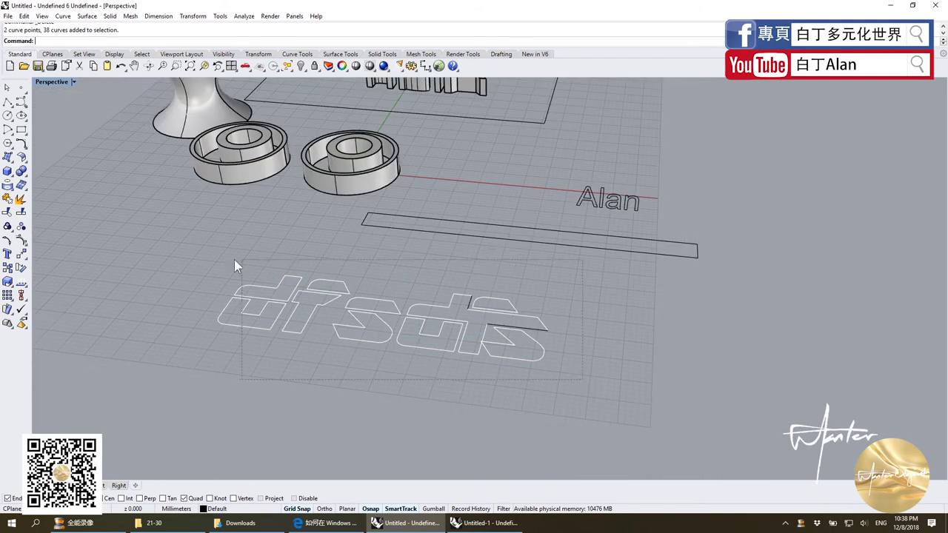
left_click_drag(570, 374, 191, 257)
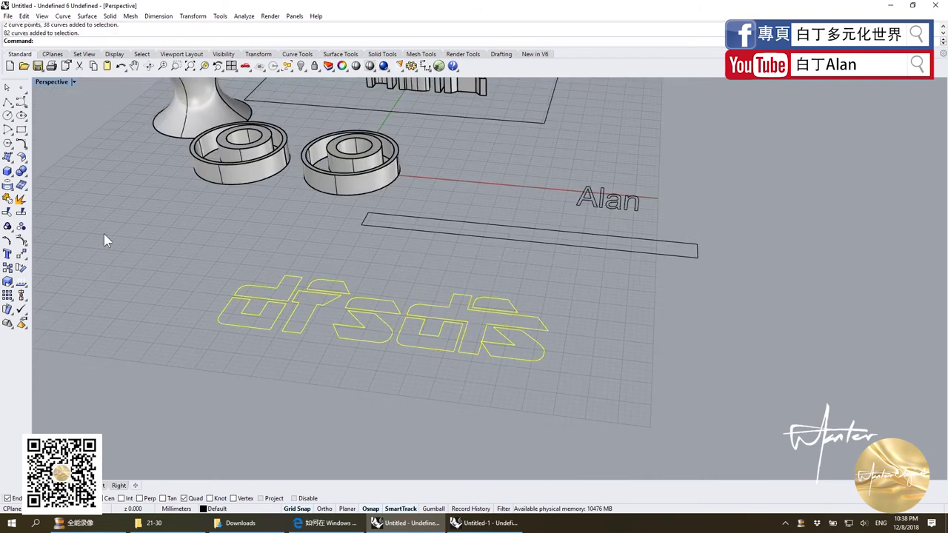
left_click(7, 200)
left_click(55, 211)
key("Return")
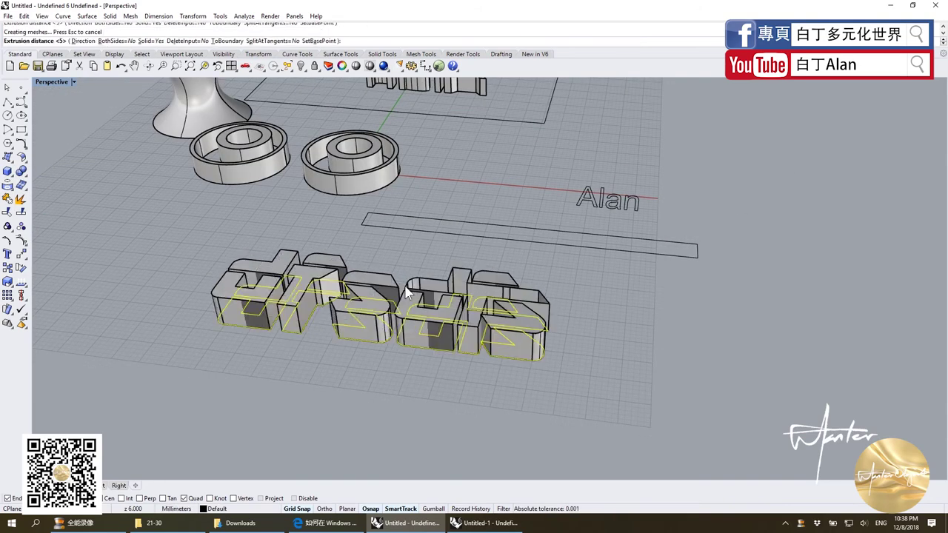
key("Escape")
scroll(412, 274, "up", 2)
scroll(443, 294, "up", 2)
scroll(443, 294, "up", 2)
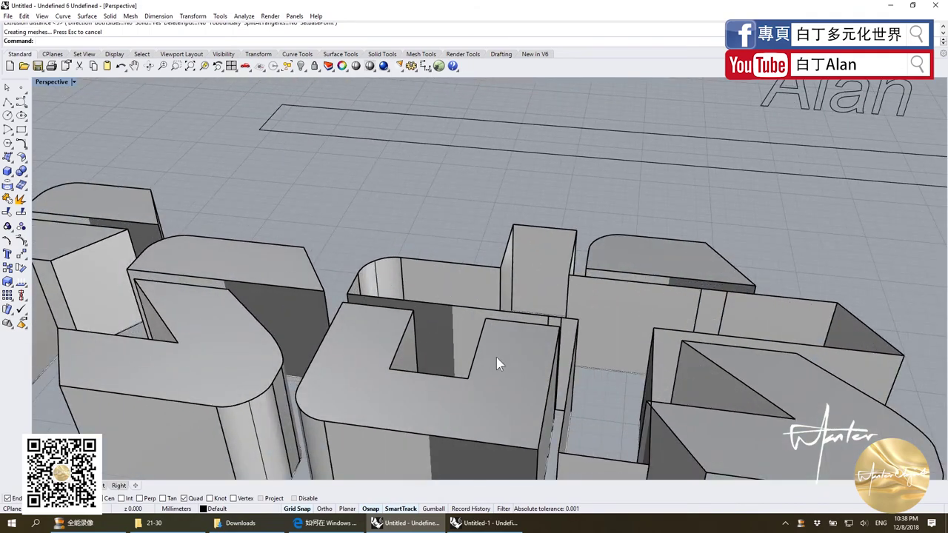
key("ctrl+z")
scroll(507, 326, "down", 3)
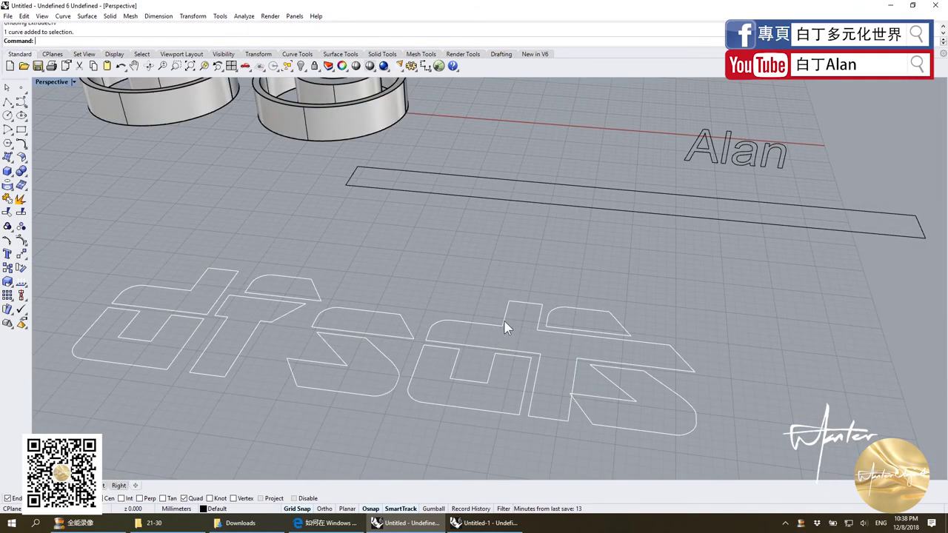
right_click(506, 325)
Step: Explode the two overlapping letter outlines and delete their long bottom segment
key("Escape")
scroll(526, 333, "up", 3)
scroll(528, 342, "up", 2)
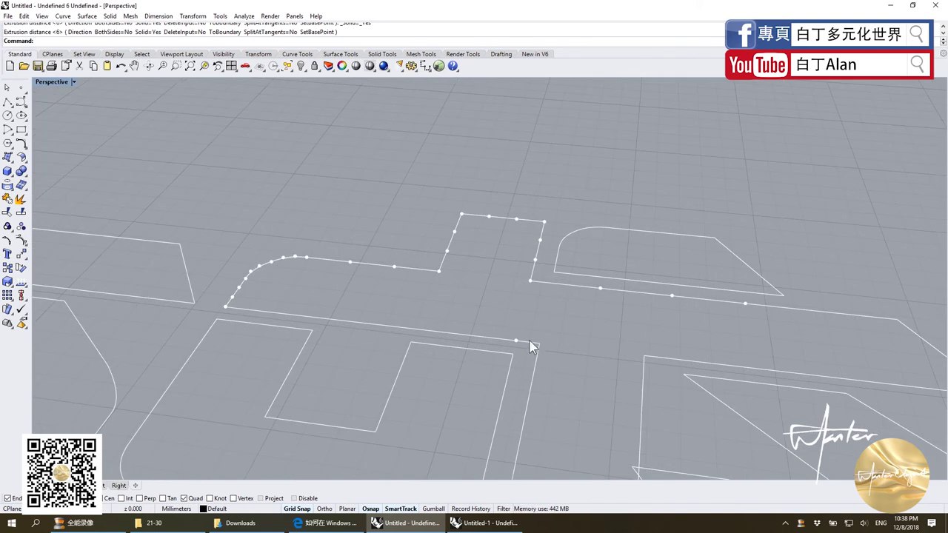
left_click(491, 331)
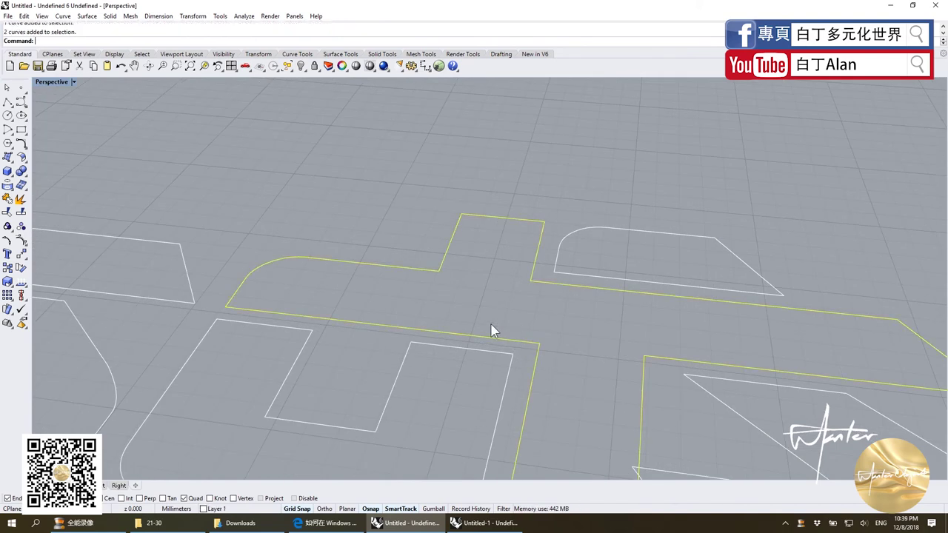
left_click(21, 198)
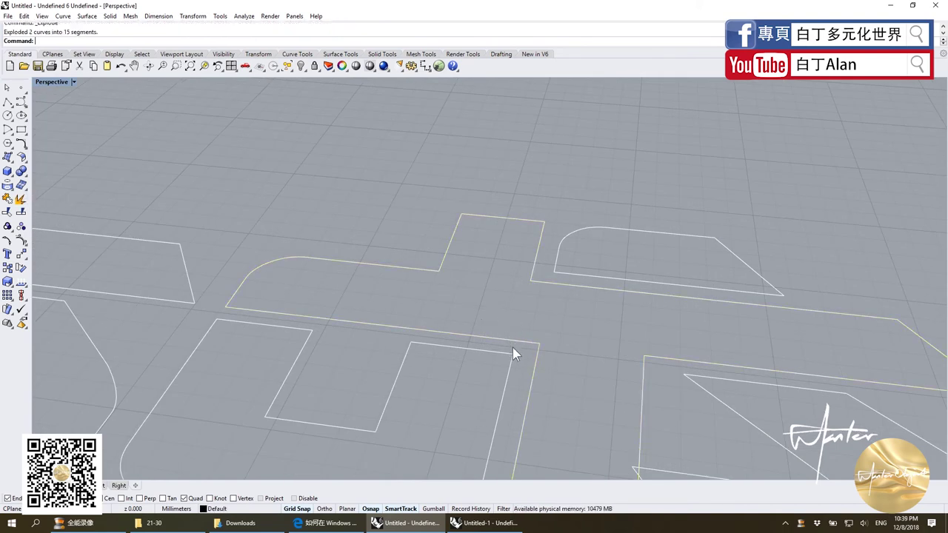
left_click(484, 327)
key("Delete")
Step: Draw a straight polyline between the open curve ends and join all the letter curves
left_click(8, 102)
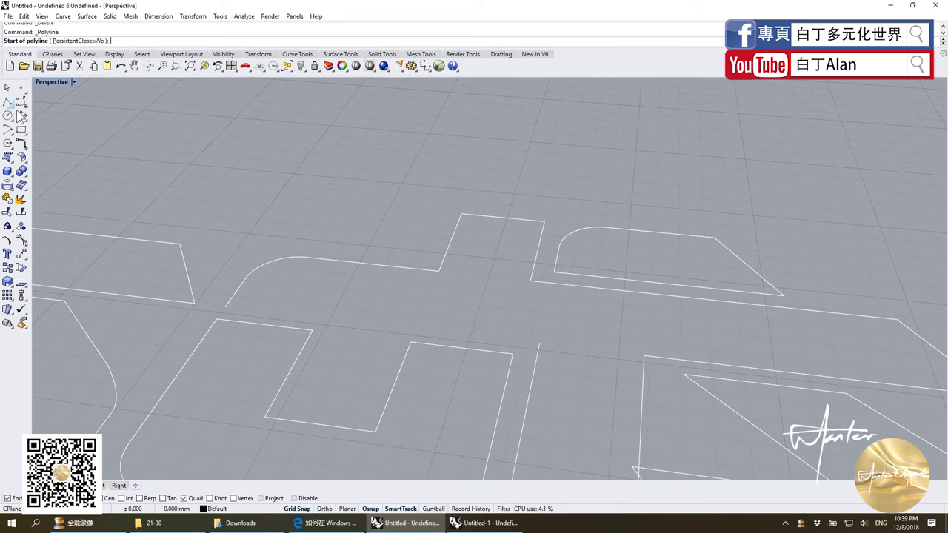
left_click(227, 305)
left_click(538, 344)
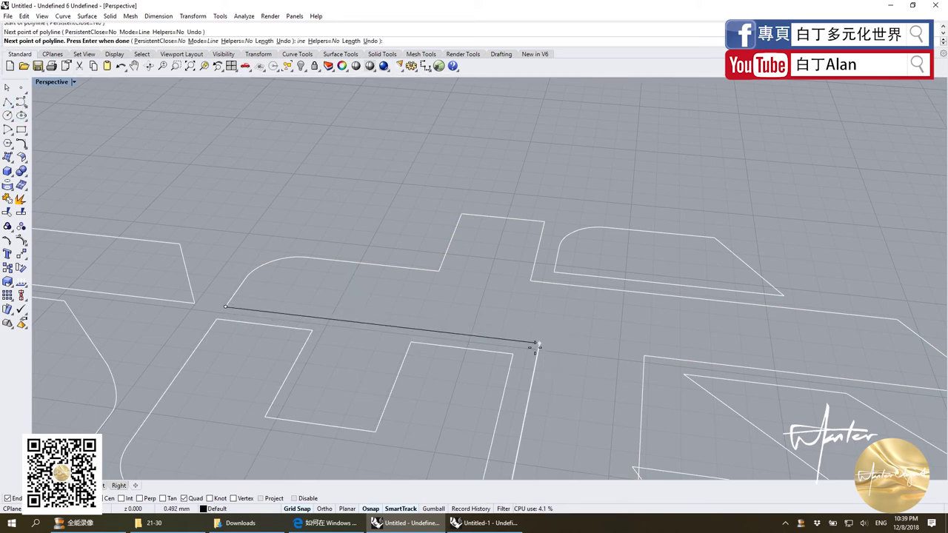
key("Return")
scroll(473, 285, "down", 5)
left_click_drag(354, 300, 626, 390)
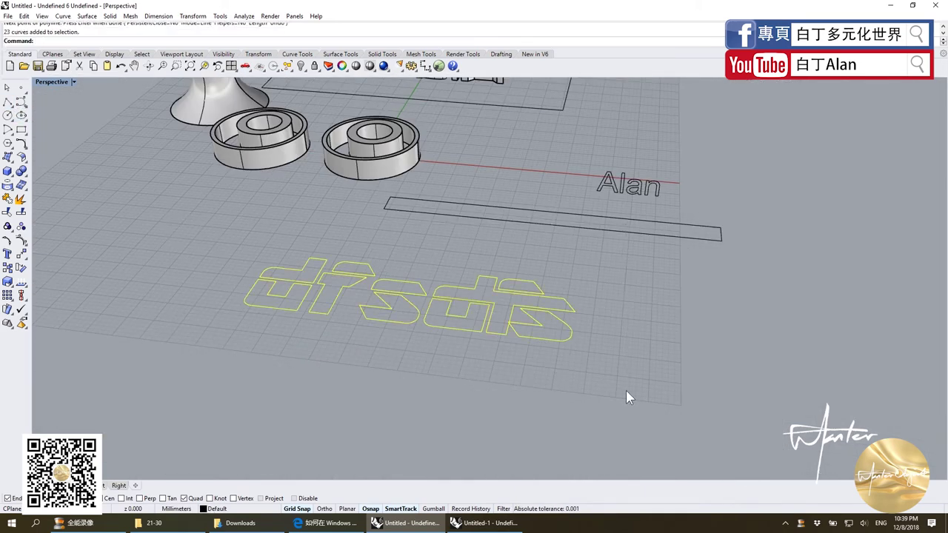
left_click(11, 200)
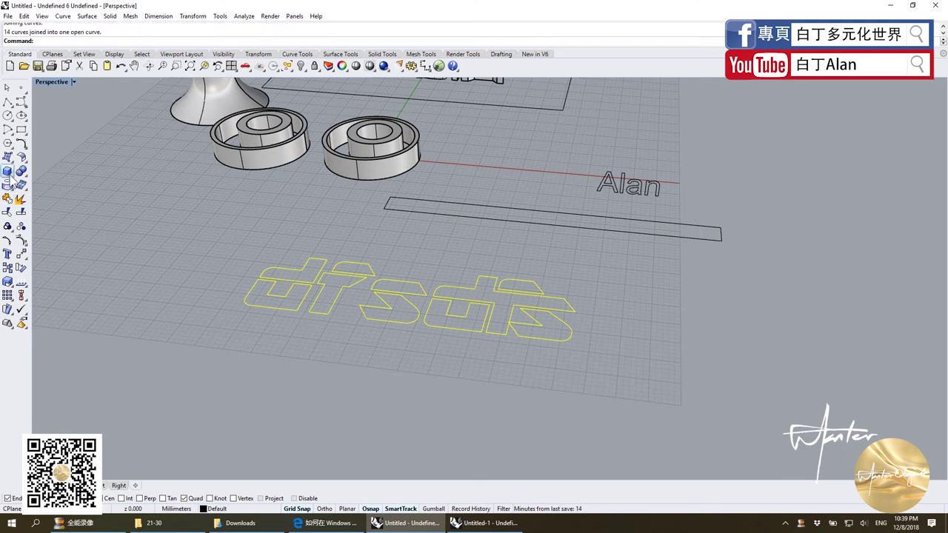
Step: Extrude the joined letter curves into solids and select the outline that failed
left_click(67, 201)
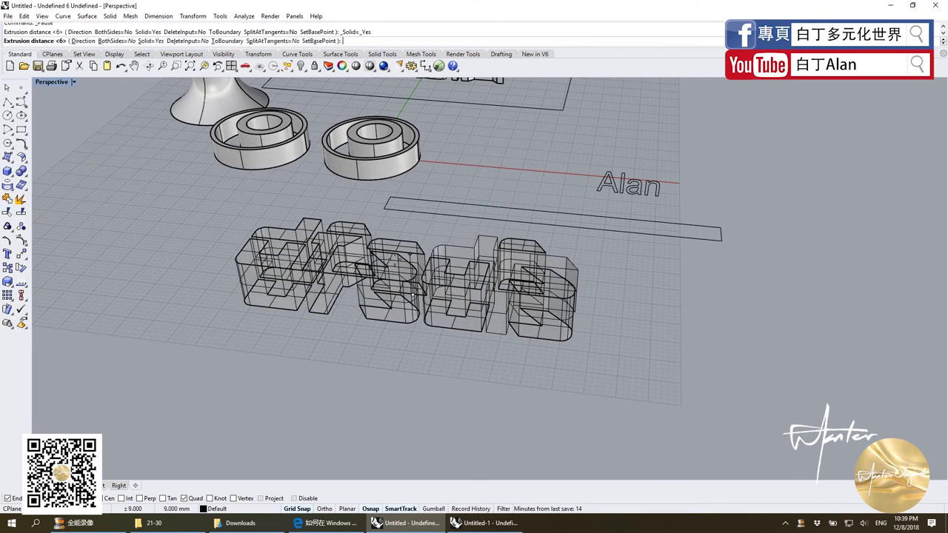
left_click(444, 257)
scroll(486, 241, "up", 2)
scroll(482, 300, "up", 4)
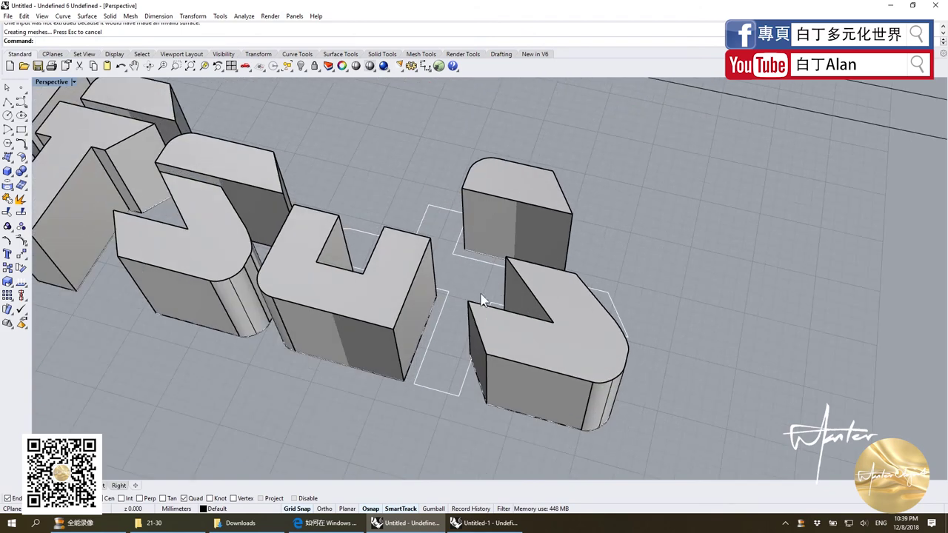
left_click(451, 296)
right_click_drag(483, 301, 149, 232)
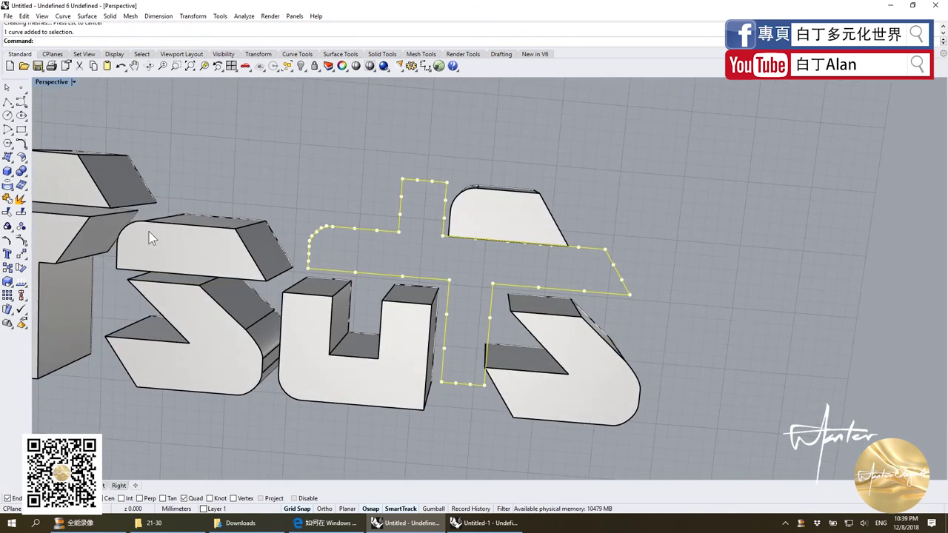
Step: Explode the failed U outline and delete its two bad segments
left_click(20, 198)
key("Escape")
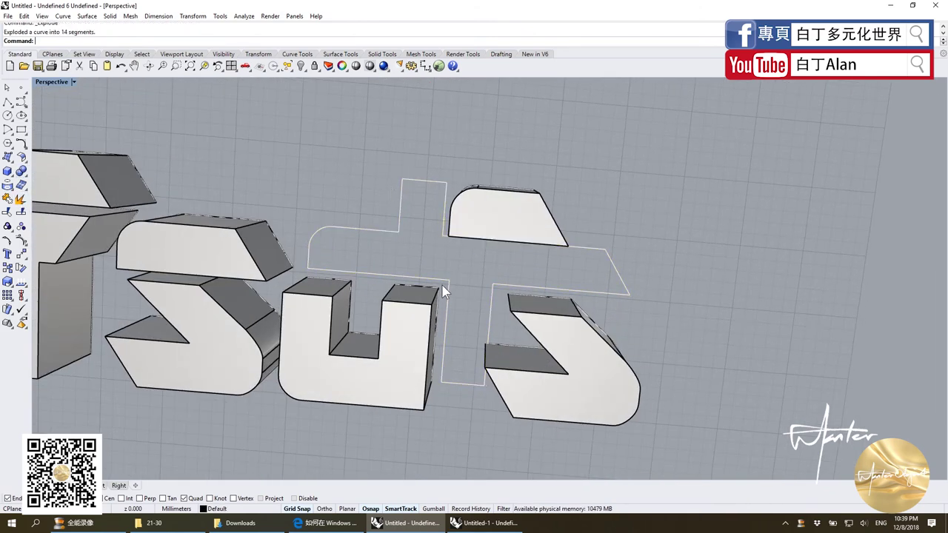
left_click(445, 286)
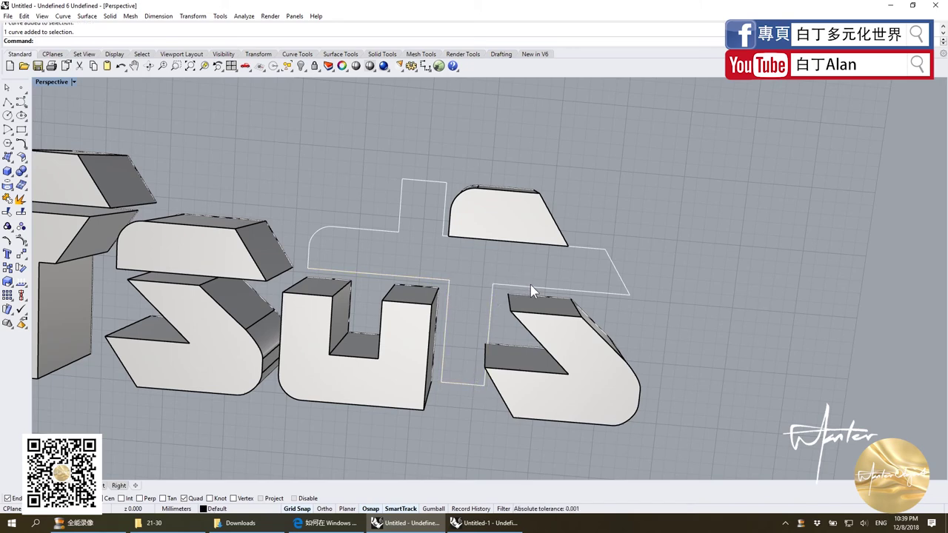
right_click_drag(599, 252, 488, 247)
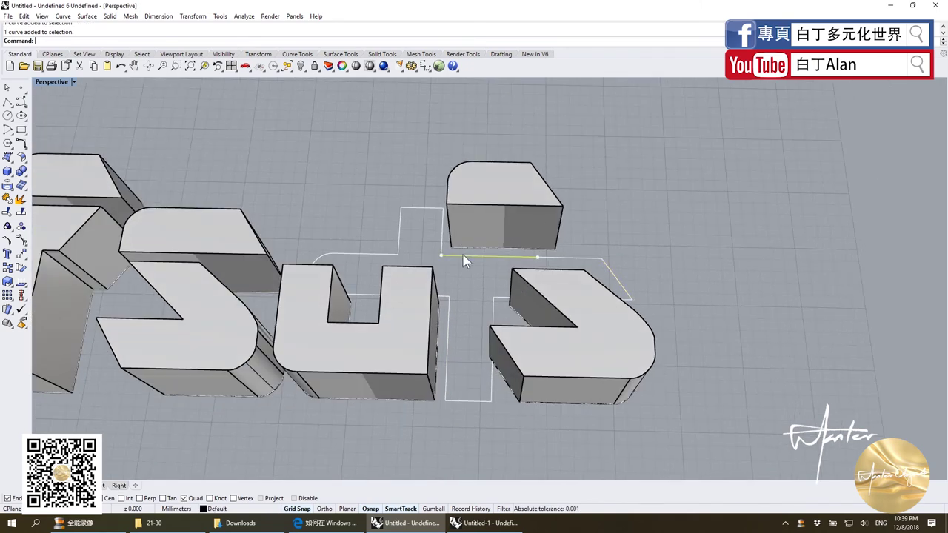
left_click(533, 252, "shift")
left_click(562, 268)
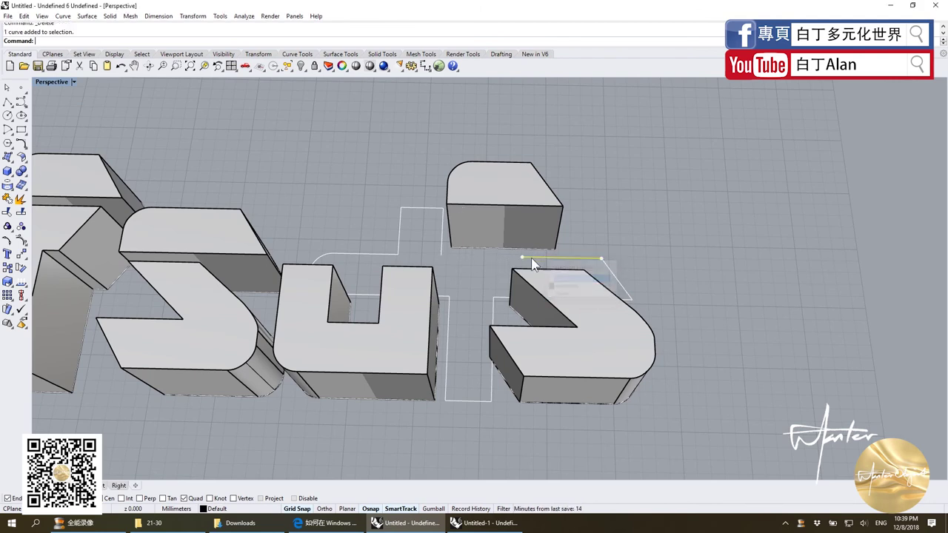
key("Delete")
Step: Draw a straight polyline across the gap to close the U outline
left_click(7, 102)
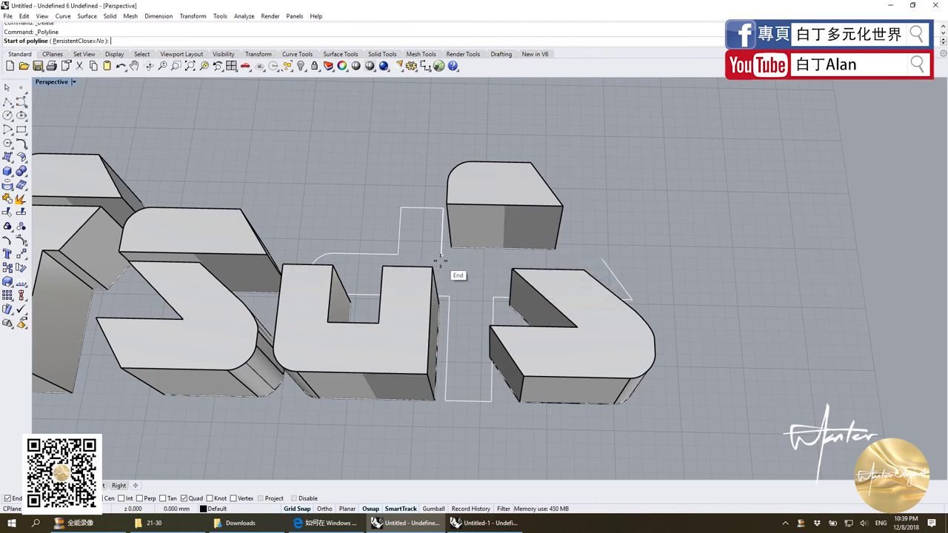
left_click(442, 255)
left_click(603, 254)
key("Return")
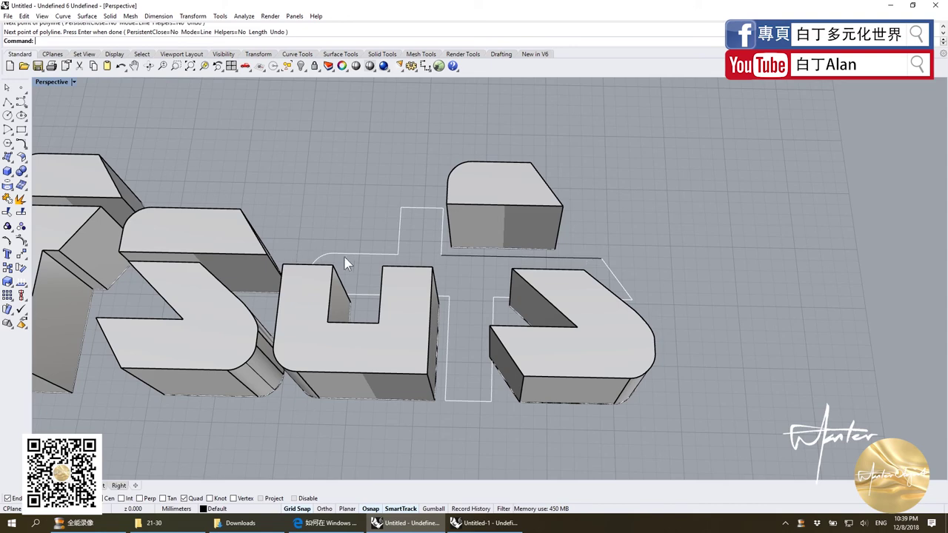
Step: Select only the repaired outline, leaving out the nearby curves and extruded letters
left_click(354, 255)
scroll(337, 236, "down", 2)
scroll(337, 236, "down", 2)
left_click_drag(336, 206, 567, 395)
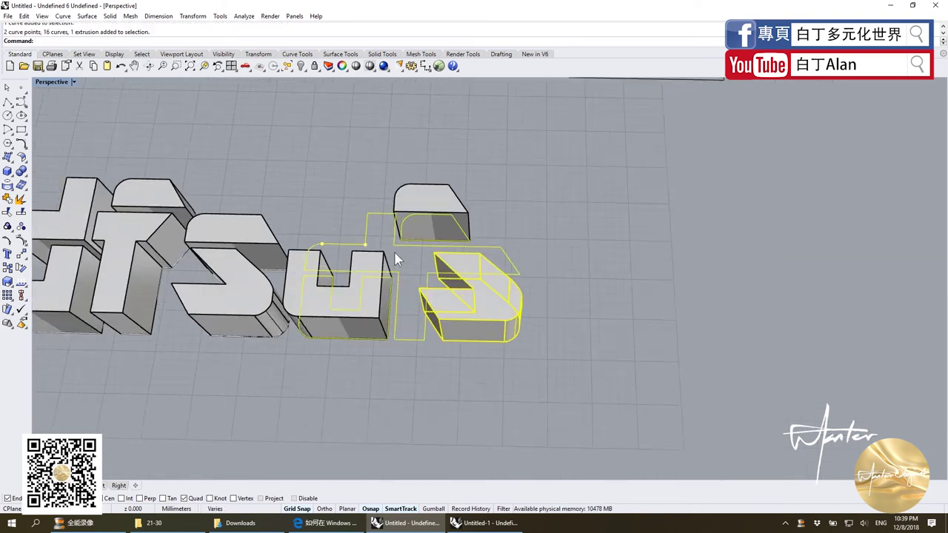
scroll(448, 236, "up", 3)
left_click(448, 235, "ctrl")
left_click(497, 365, "ctrl")
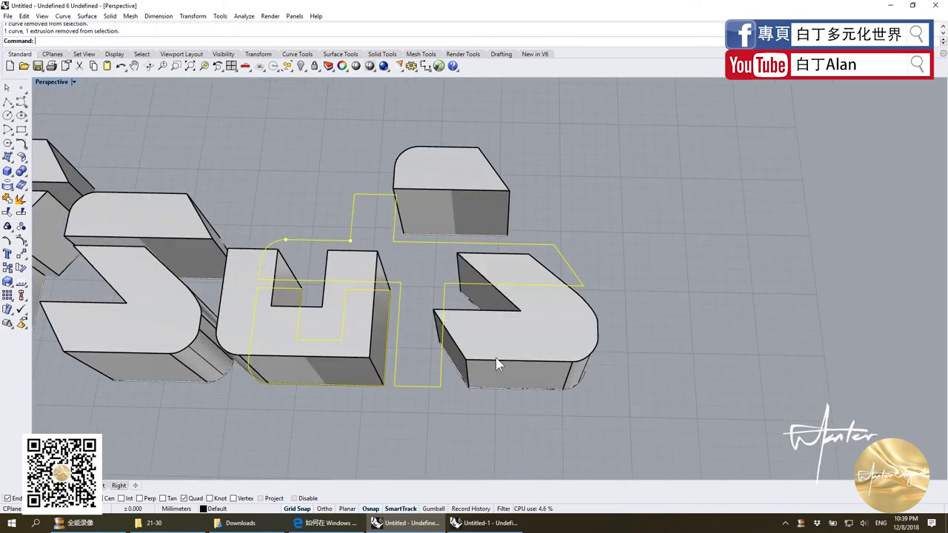
left_click(281, 354, "ctrl")
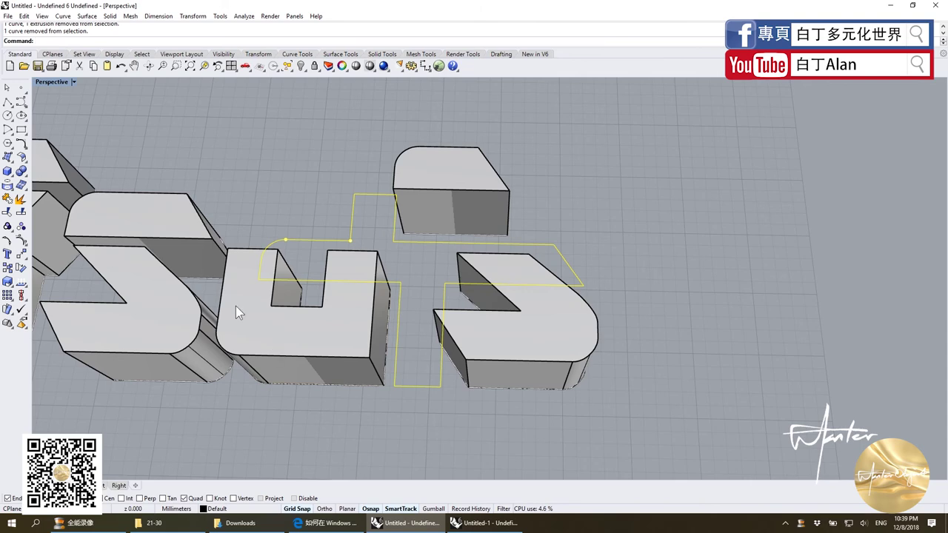
Step: Extrude the repaired outline as a solid and view the result
left_click(10, 203)
left_click(34, 176)
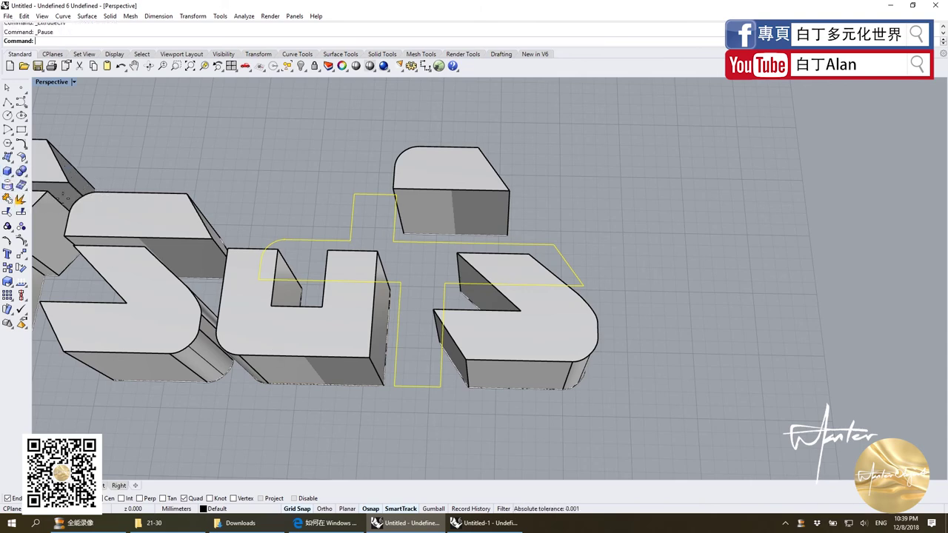
left_click(339, 229)
scroll(339, 229, "down", 3)
right_click_drag(339, 229, 388, 157)
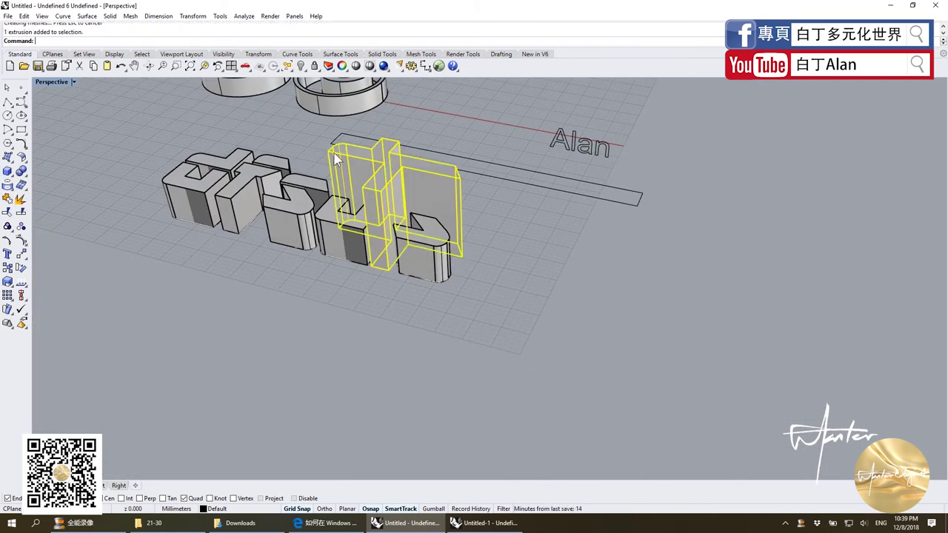
Step: Delete four of the extra letter solids
left_click(292, 342)
right_click_drag(292, 342, 336, 273)
right_click_drag(377, 299, 462, 392)
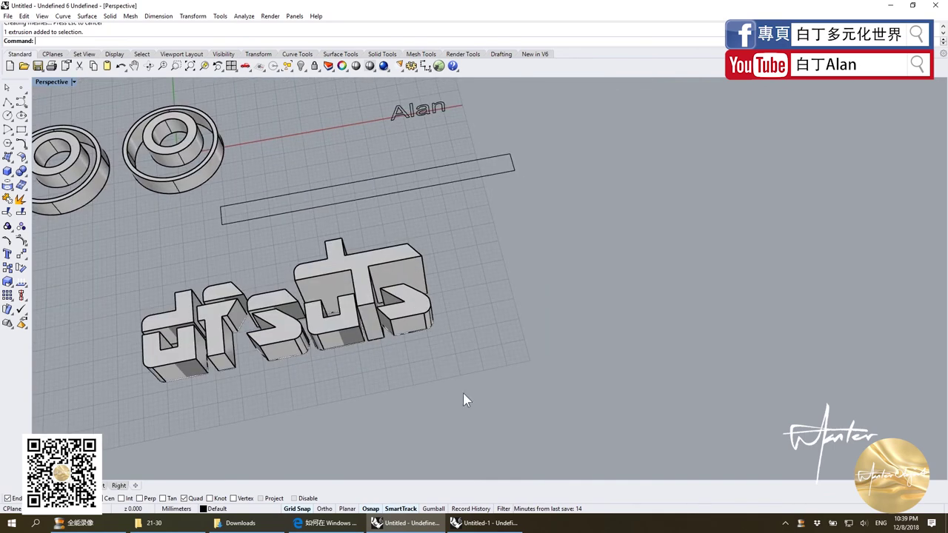
left_click_drag(462, 392, 324, 247)
key("Delete")
Step: Move the dfs letter solids and top piece onto the stamp plate rectangle
scroll(328, 328, "down", 3)
left_click(302, 328)
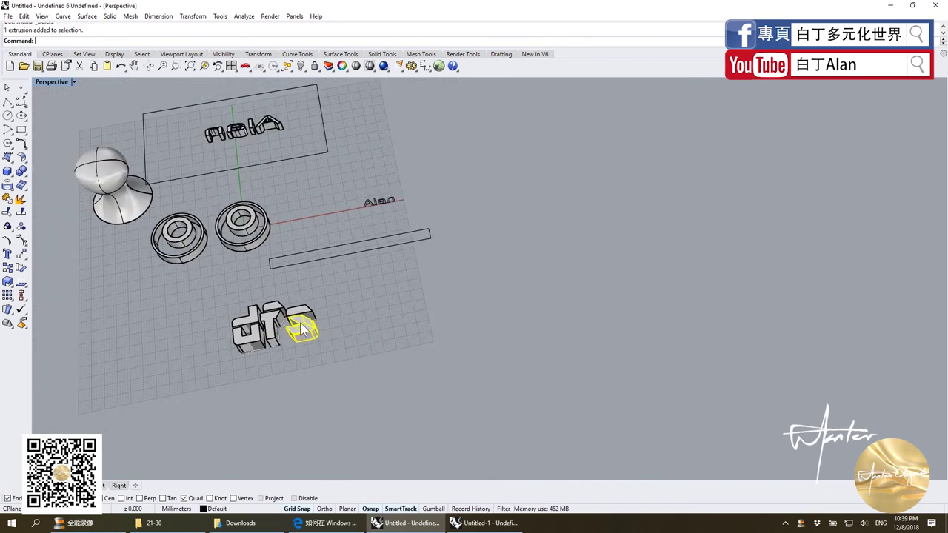
left_click(273, 326)
left_click(248, 330)
left_click(276, 310)
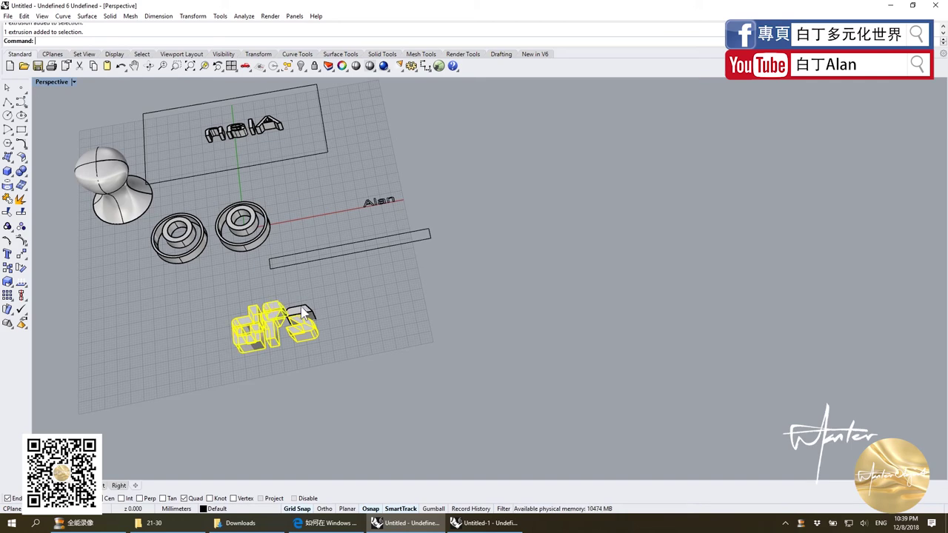
left_click_drag(305, 335, 219, 184)
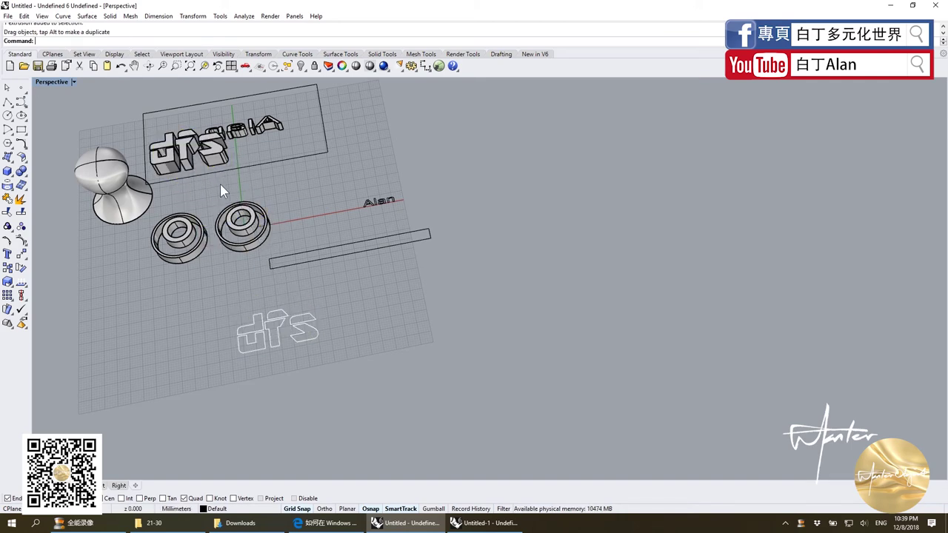
Step: Group the three dfs letter extrusions
right_click_drag(219, 184, 222, 170)
left_click(234, 185)
left_click(263, 185, "shift")
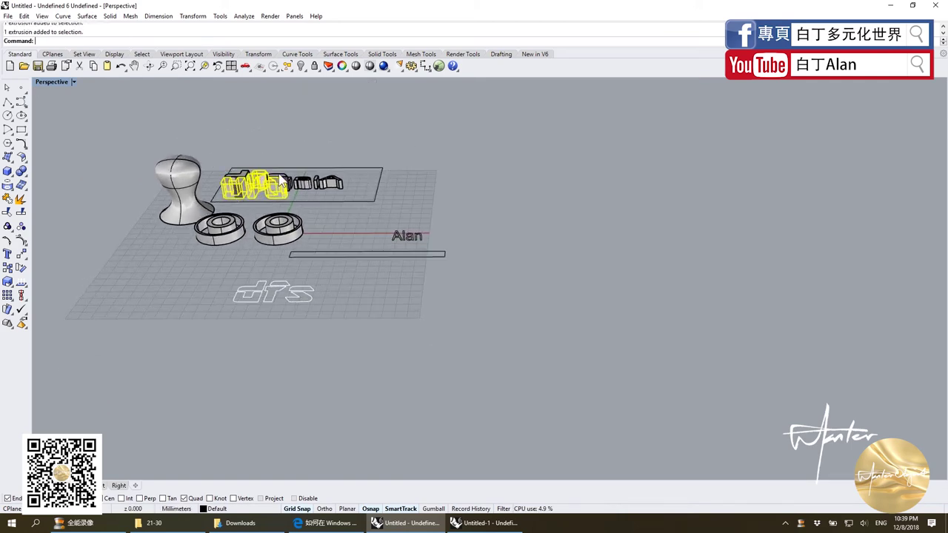
left_click(238, 184, "shift")
left_click(7, 198)
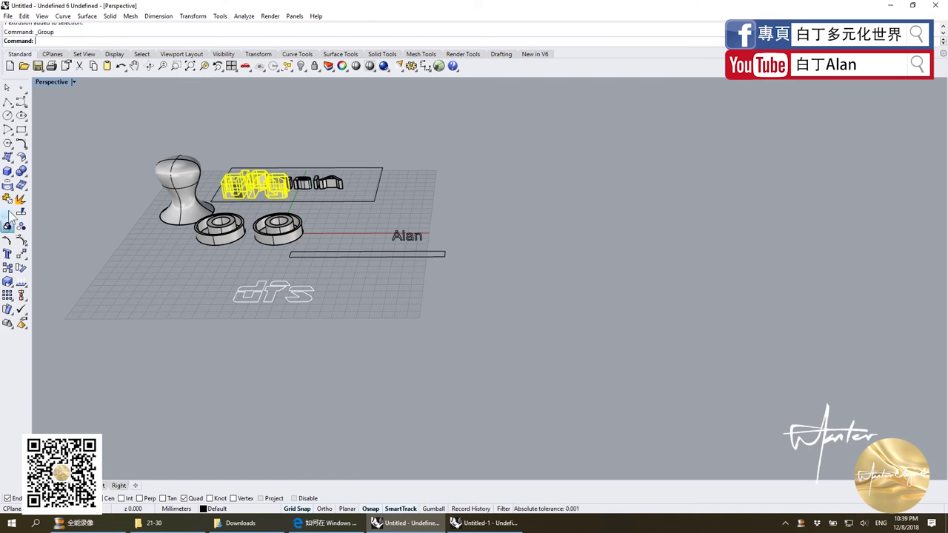
Step: Nudge the grouped letters slightly down in the Front view, then check them in Perspective
double_click(49, 82)
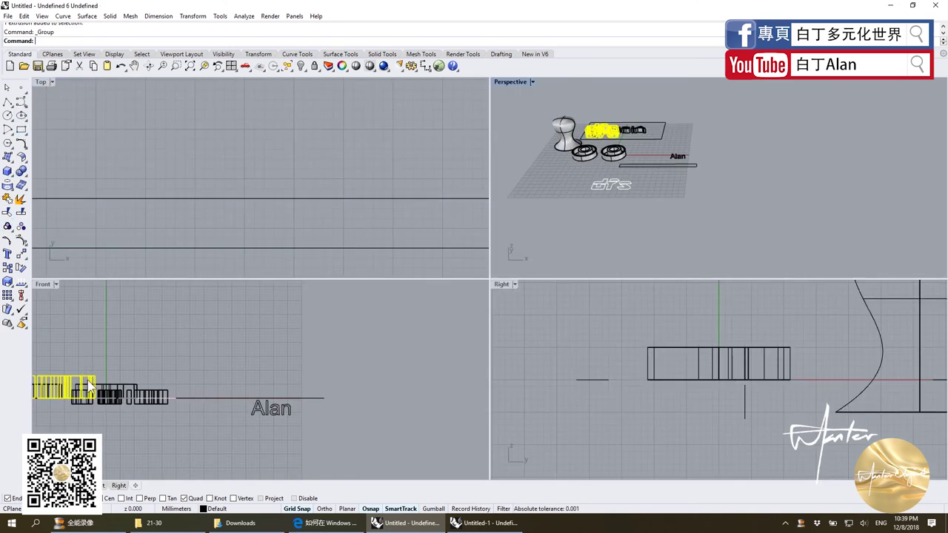
left_click_drag(88, 385, 89, 389)
scroll(229, 387, "up", 5)
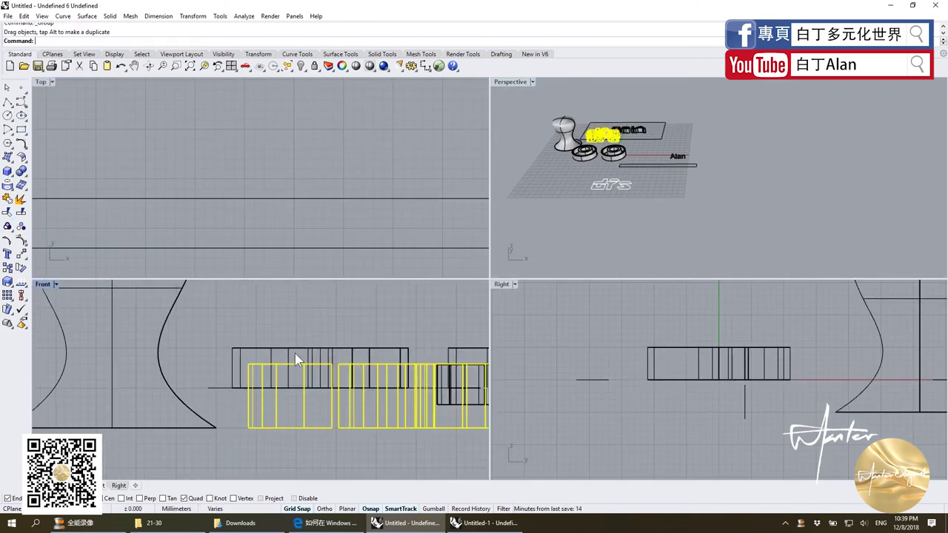
double_click(518, 82)
right_click_drag(511, 110, 311, 192)
scroll(221, 252, "up", 5)
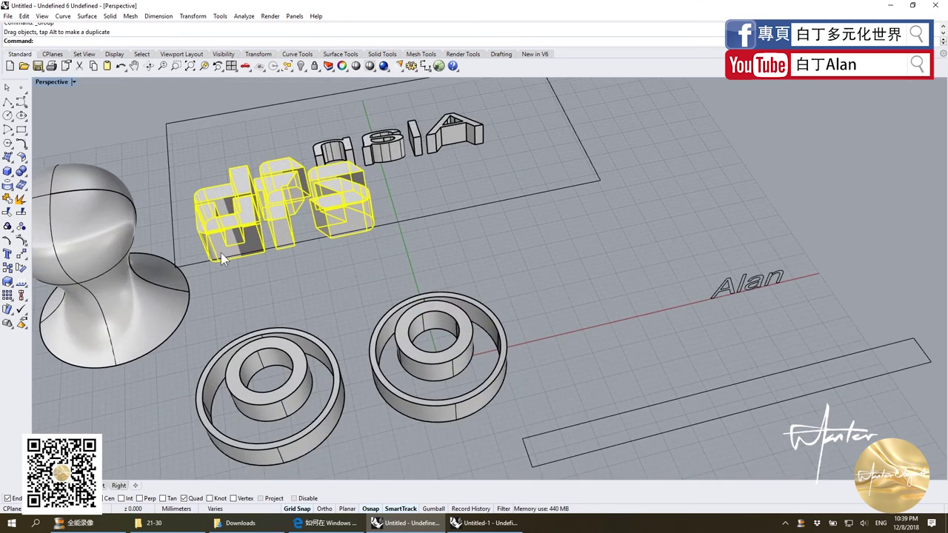
scroll(237, 234, "down", 2)
scroll(148, 226, "down", 1)
scroll(74, 230, "up", 5)
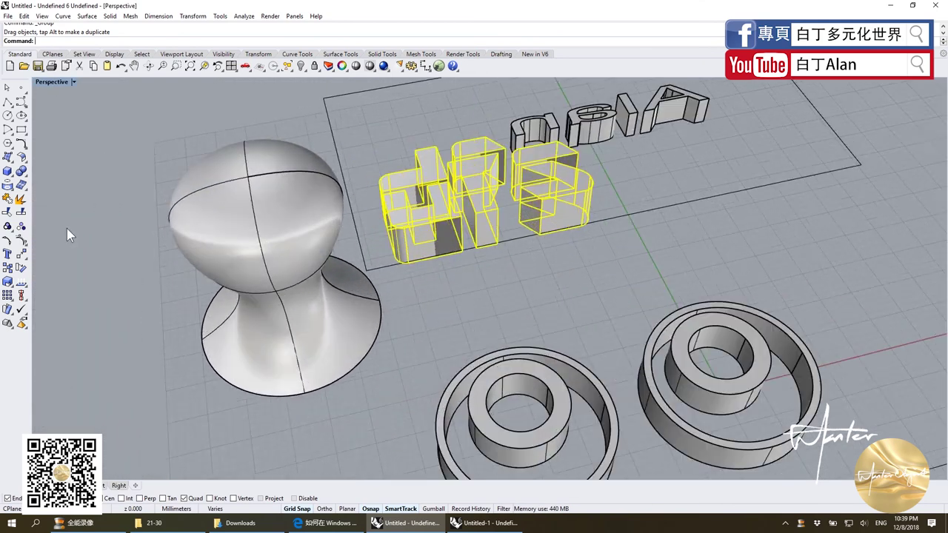
left_click(22, 172)
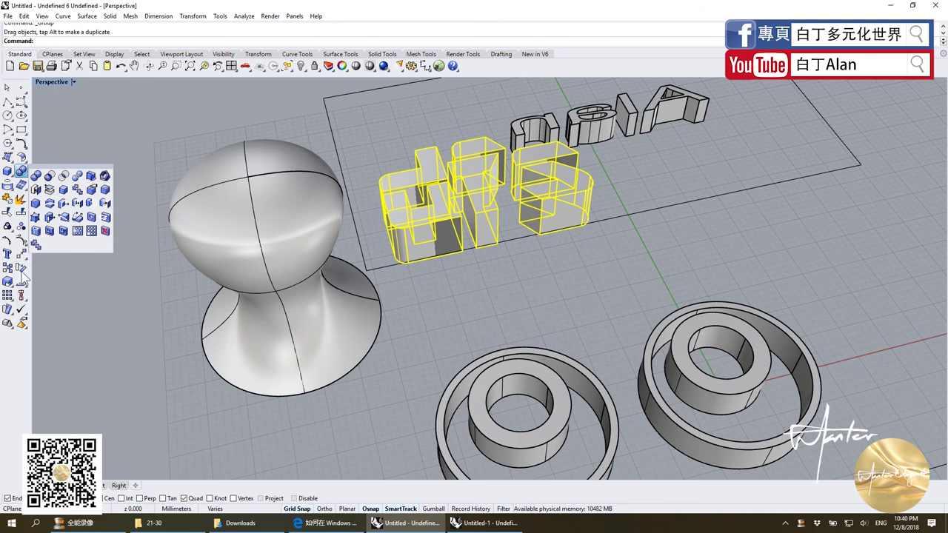
Step: Run FlowAlongSrf with a Plane base spanning the plate corners and the sphere as target
left_click(9, 310)
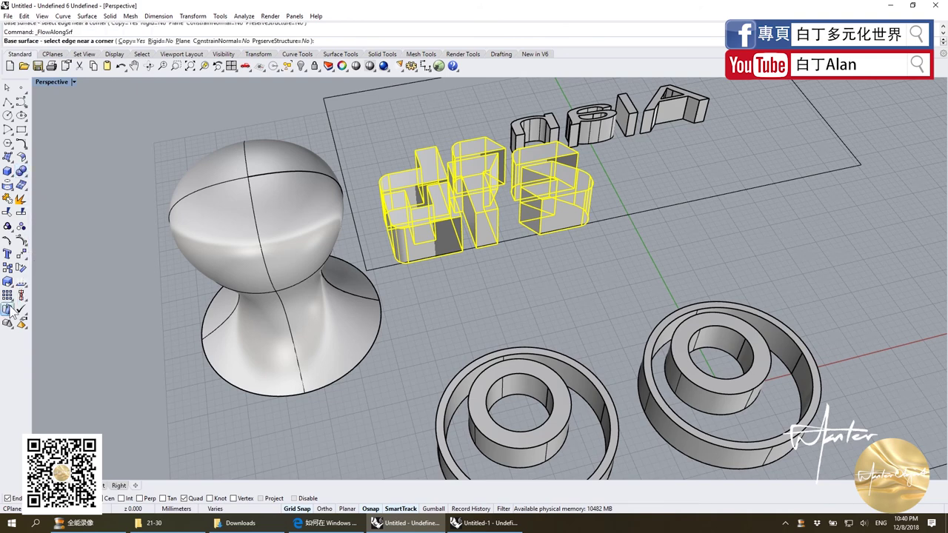
left_click(183, 41)
left_click(324, 96)
scroll(477, 181, "down", 2)
scroll(480, 180, "down", 2)
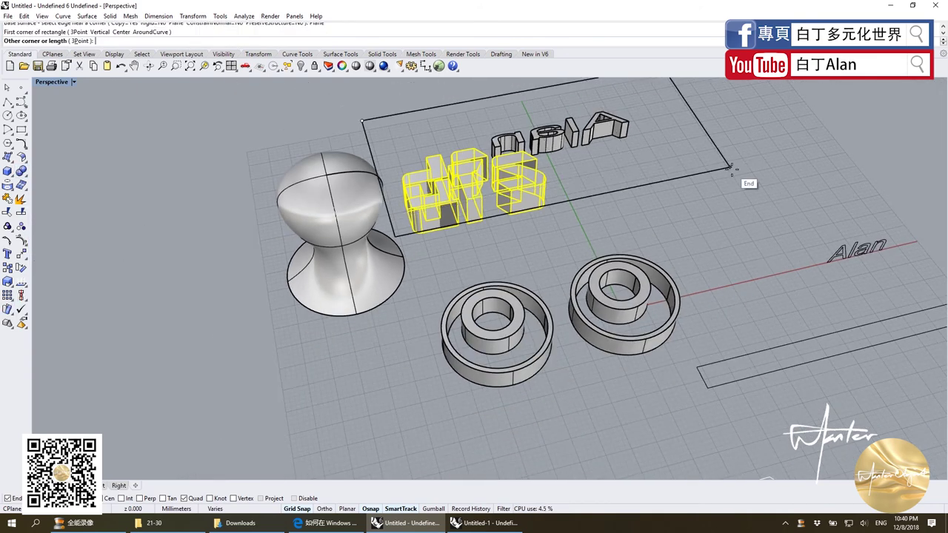
left_click(740, 177)
left_click(361, 212)
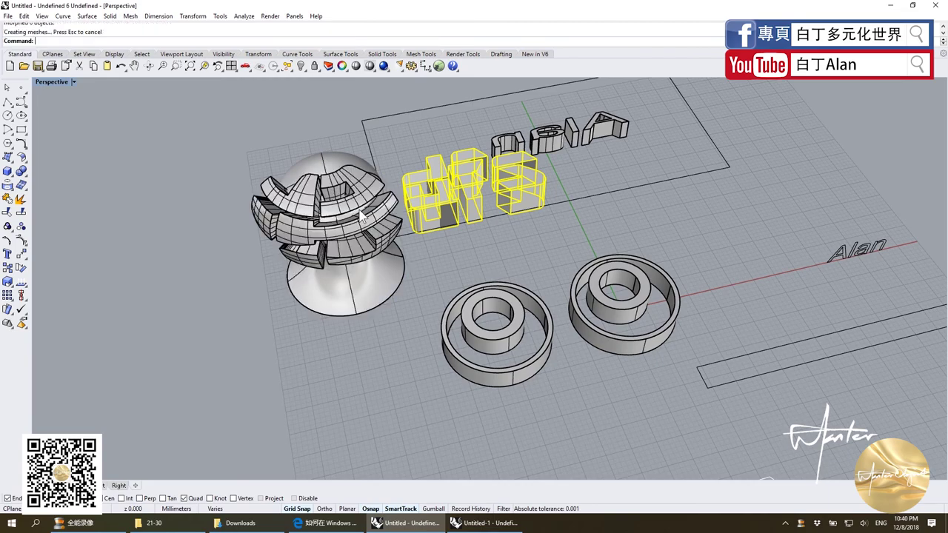
Step: Orbit and zoom to inspect the letters wrapped onto the sphere handle
left_click(352, 340)
right_click_drag(352, 339, 358, 252)
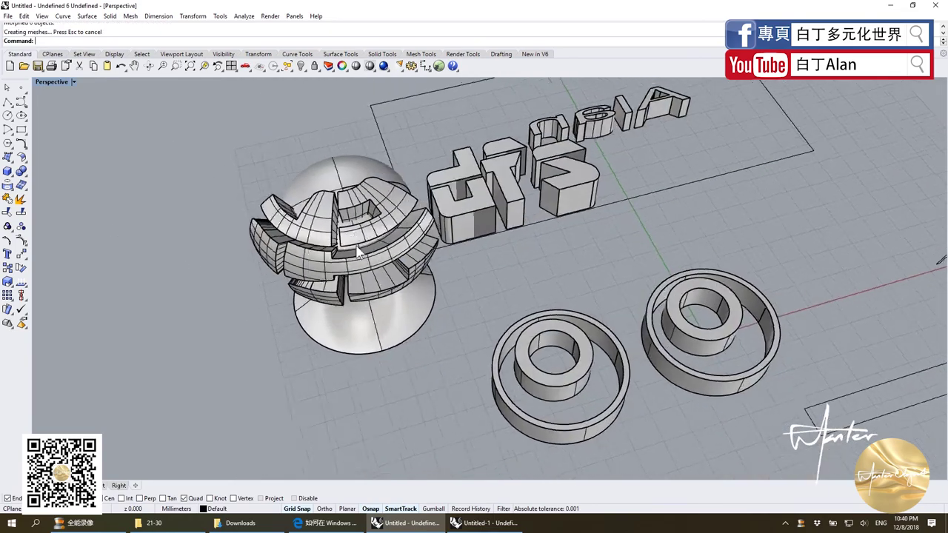
scroll(359, 252, "down", 3)
scroll(286, 298, "down", 2)
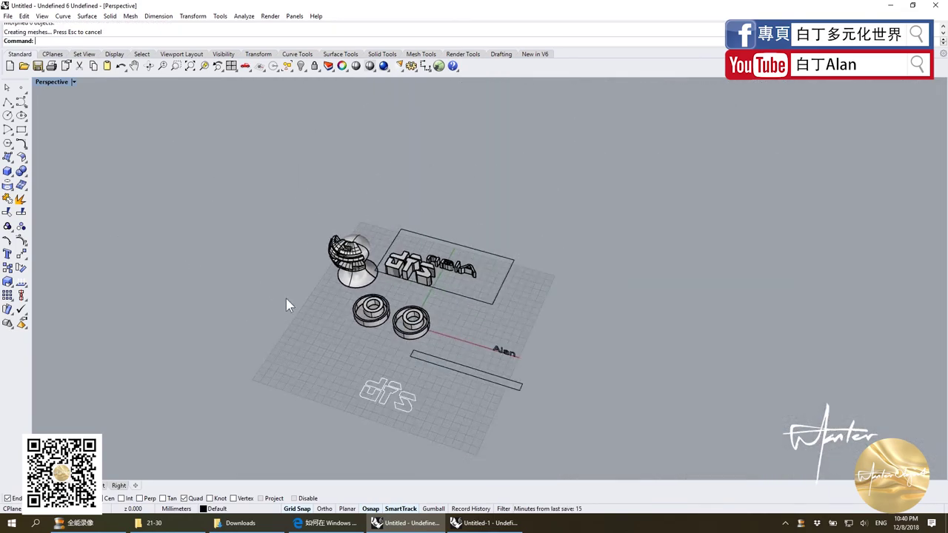
right_click_drag(286, 299, 388, 373)
scroll(464, 362, "up", 3)
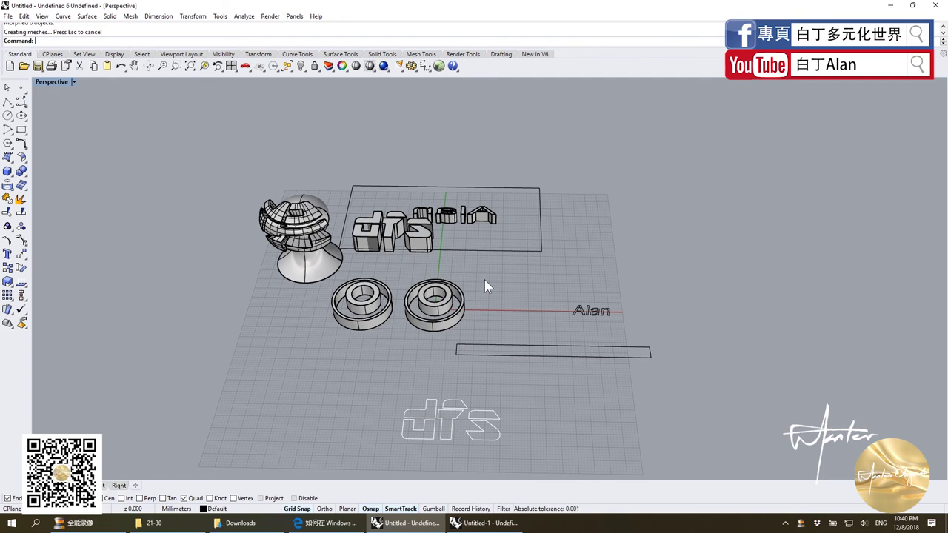
right_click_drag(466, 281, 358, 247)
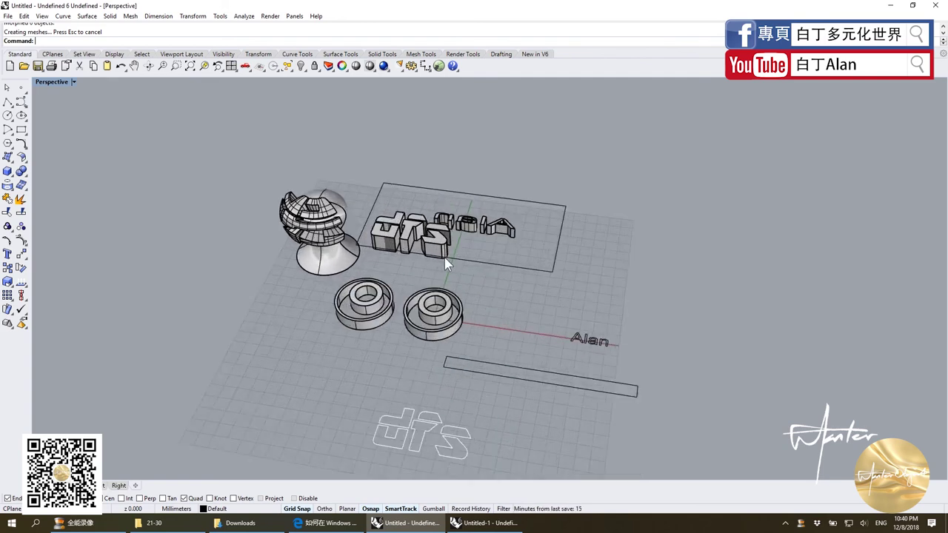
scroll(358, 245, "up", 3)
scroll(301, 278, "up", 3)
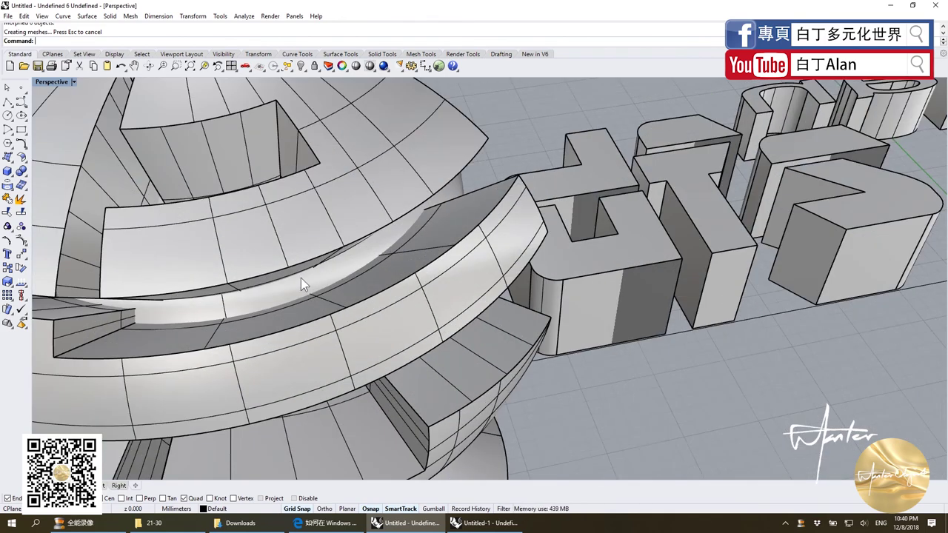
scroll(300, 277, "down", 2)
scroll(276, 251, "down", 1)
scroll(277, 251, "down", 2)
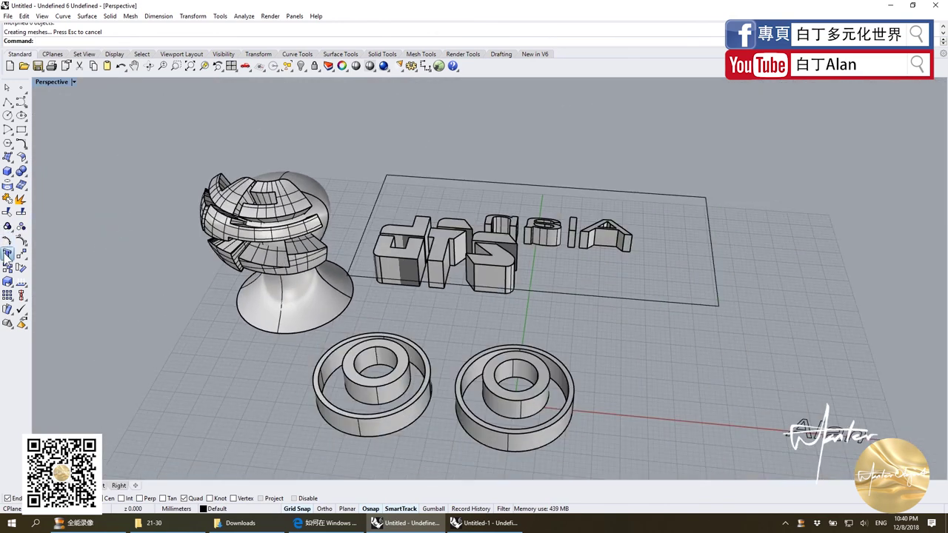
left_click(8, 254)
left_click(482, 171)
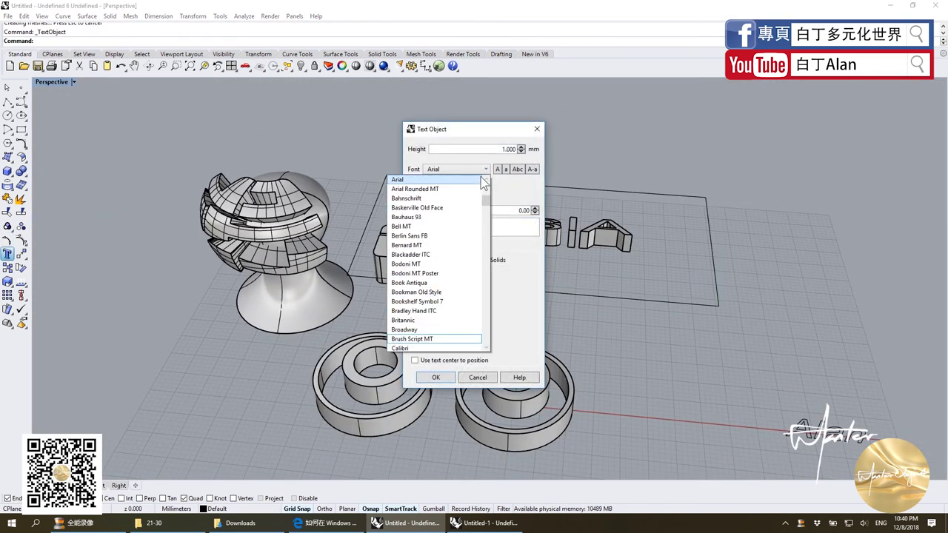
scroll(436, 268, "down", 4)
scroll(436, 273, "down", 2)
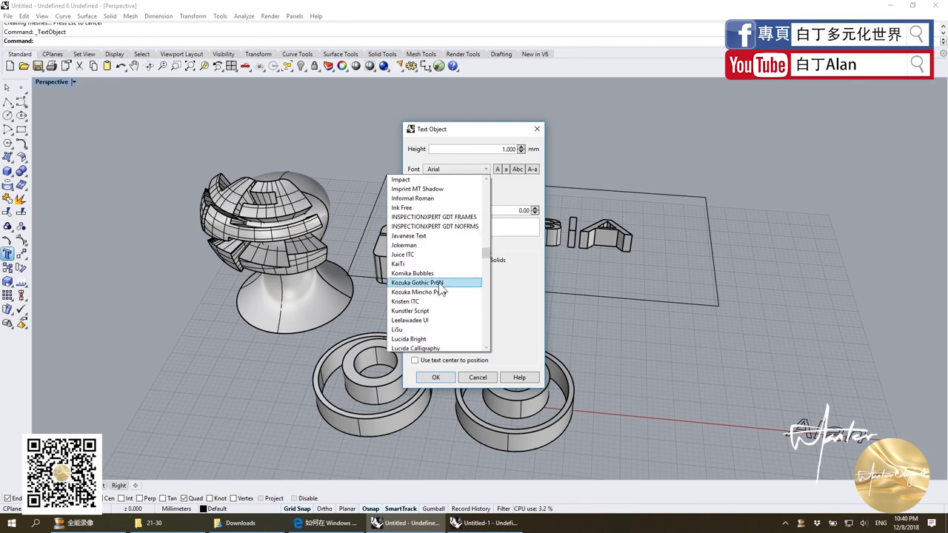
scroll(440, 288, "down", 9)
scroll(434, 304, "down", 9)
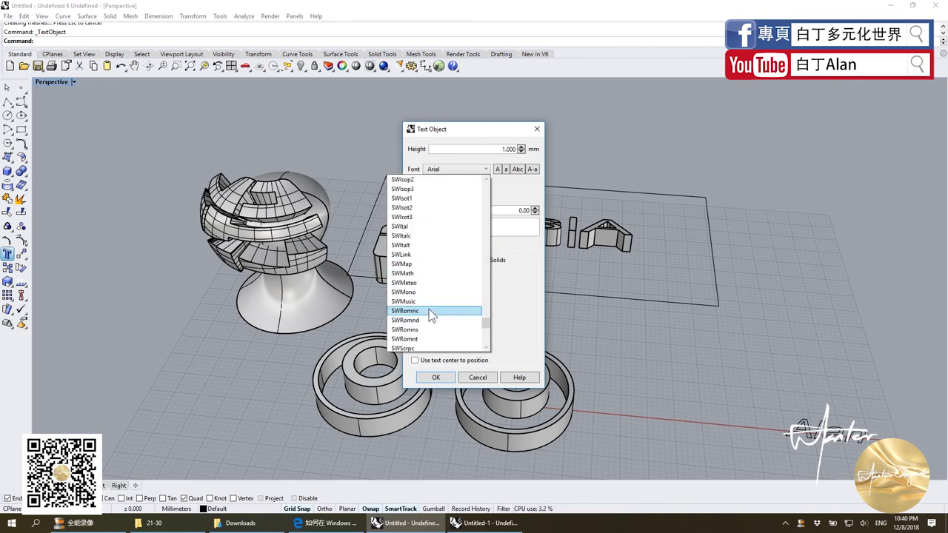
scroll(432, 316, "down", 7)
left_click(470, 373)
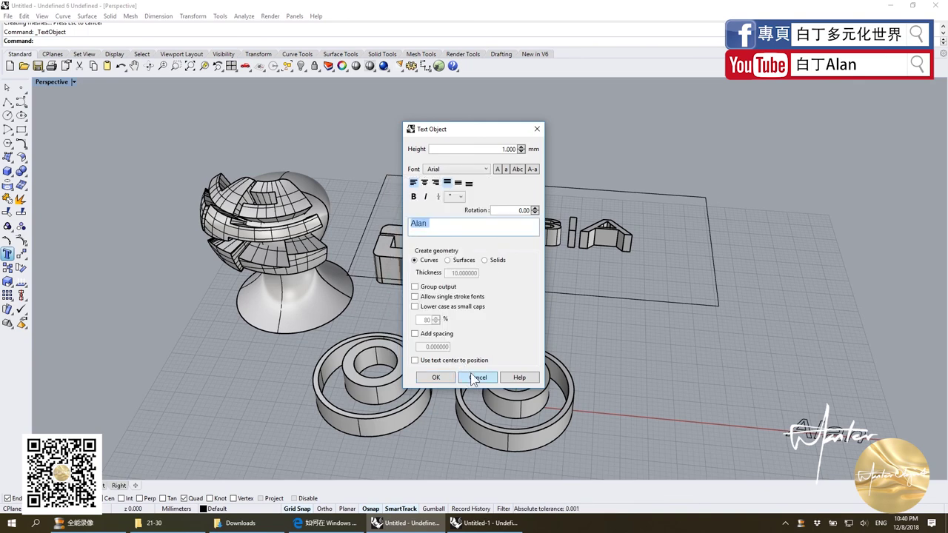
left_click(474, 379)
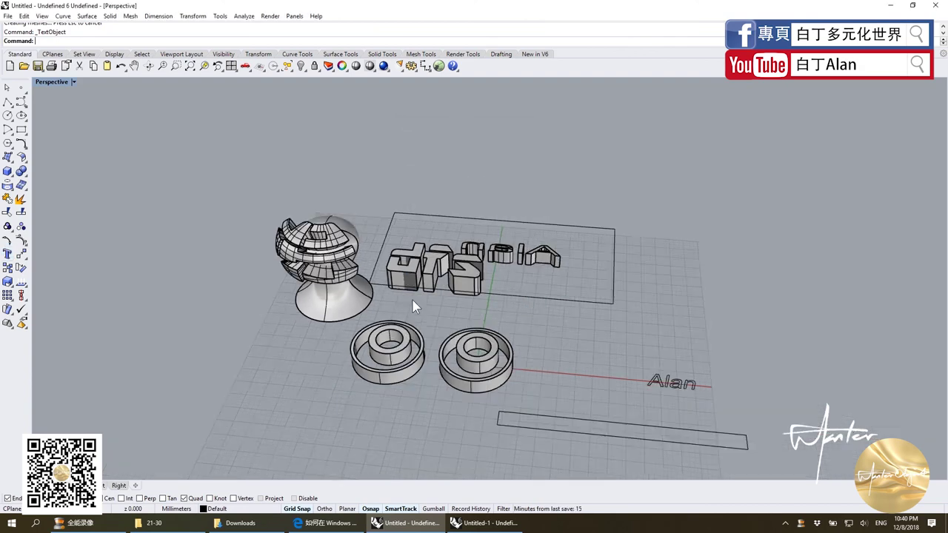
right_click_drag(413, 302, 502, 322)
scroll(702, 339, "down", 5)
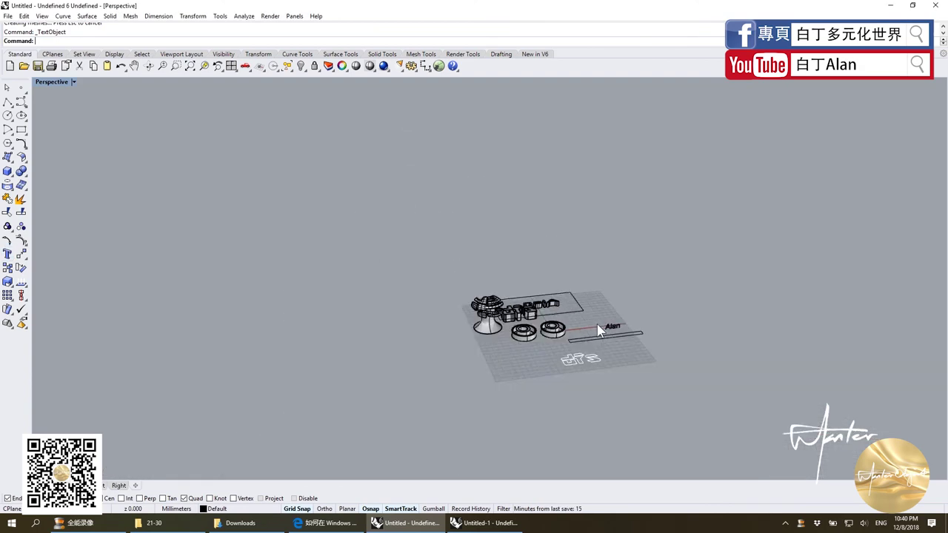
scroll(370, 274, "up", 5)
scroll(385, 278, "down", 4)
scroll(404, 381, "up", 2)
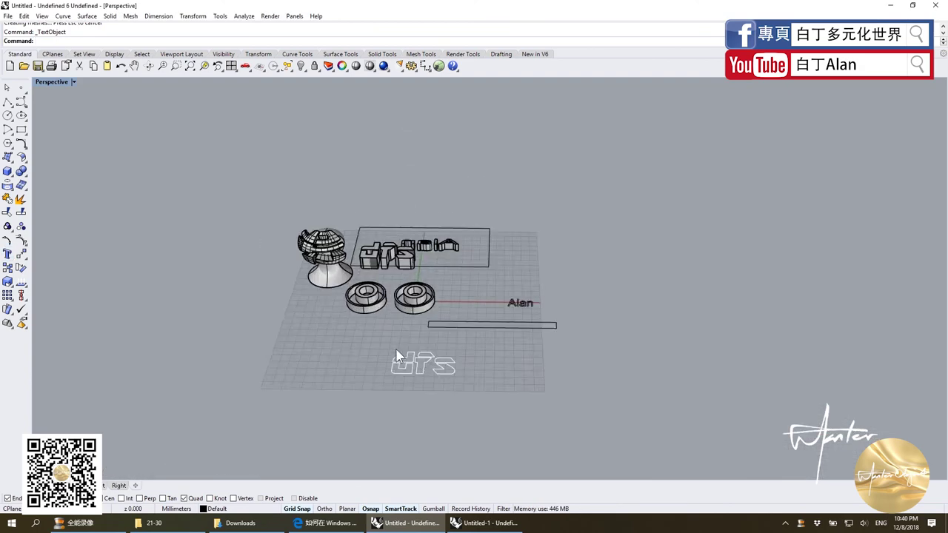
right_click_drag(355, 355, 404, 381)
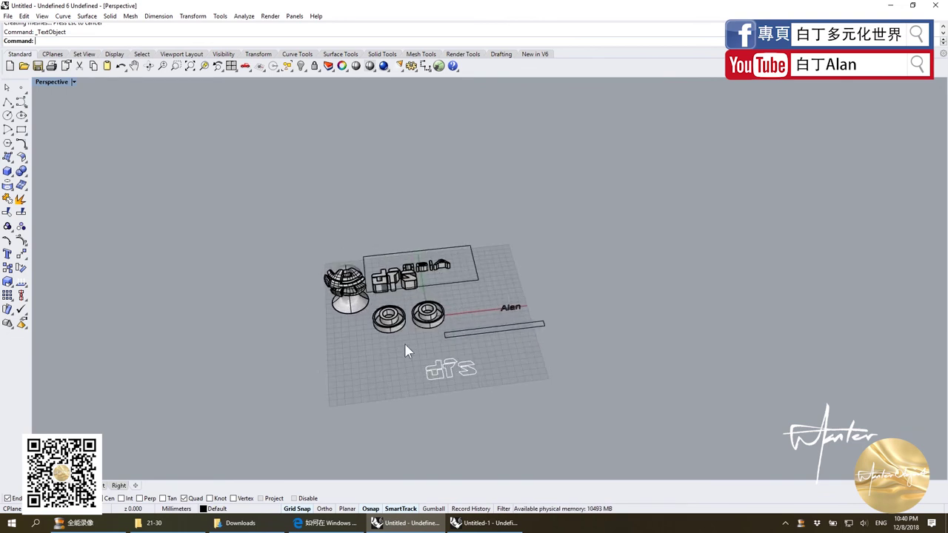
scroll(408, 341, "up", 2)
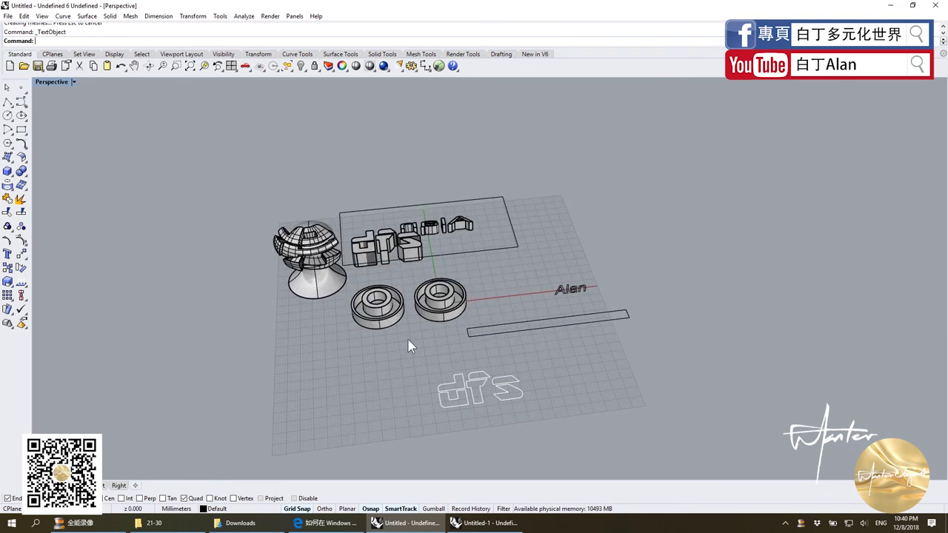